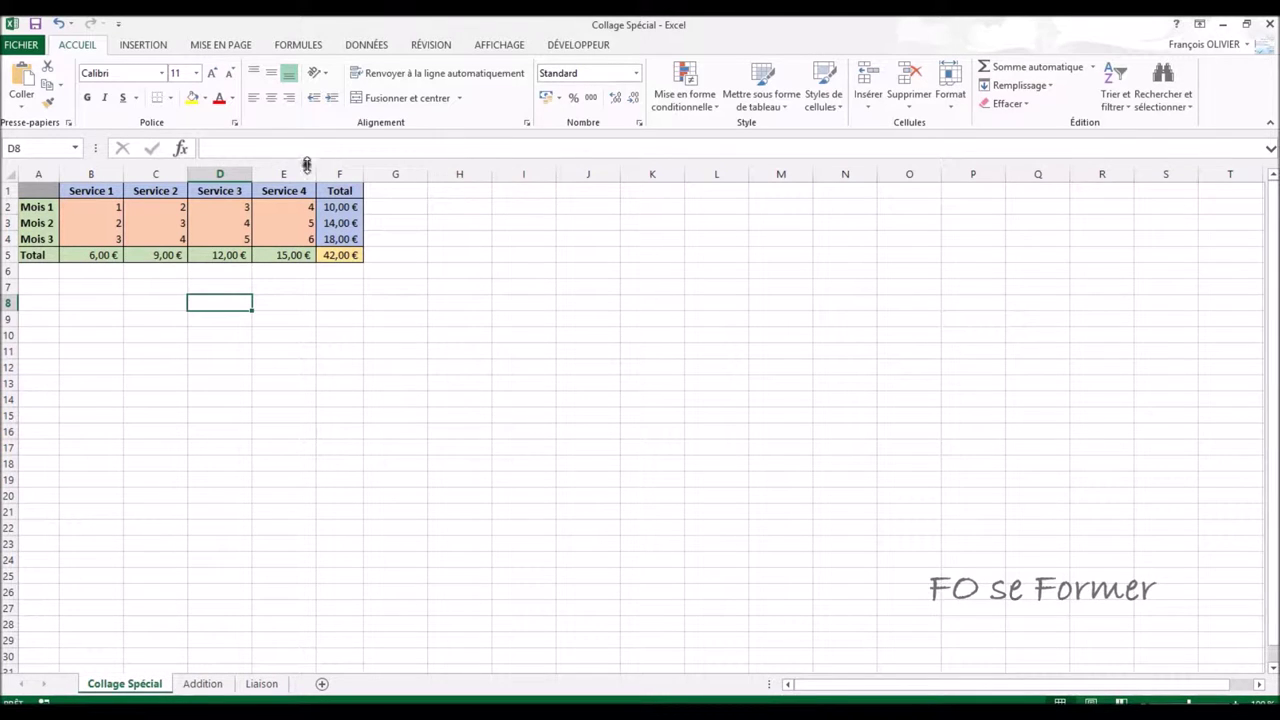
Review the Service 1–4 and Total column headings and the month and Total row labels.
click(99, 190)
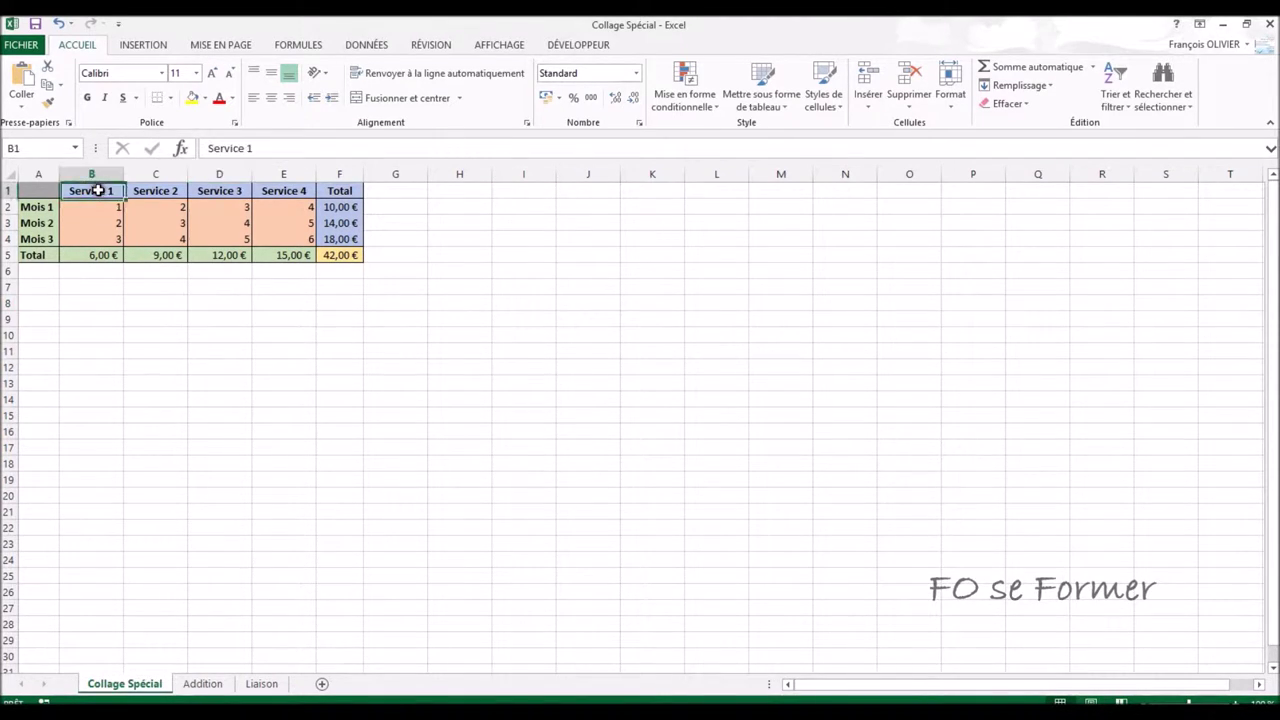
click(160, 191)
click(203, 191)
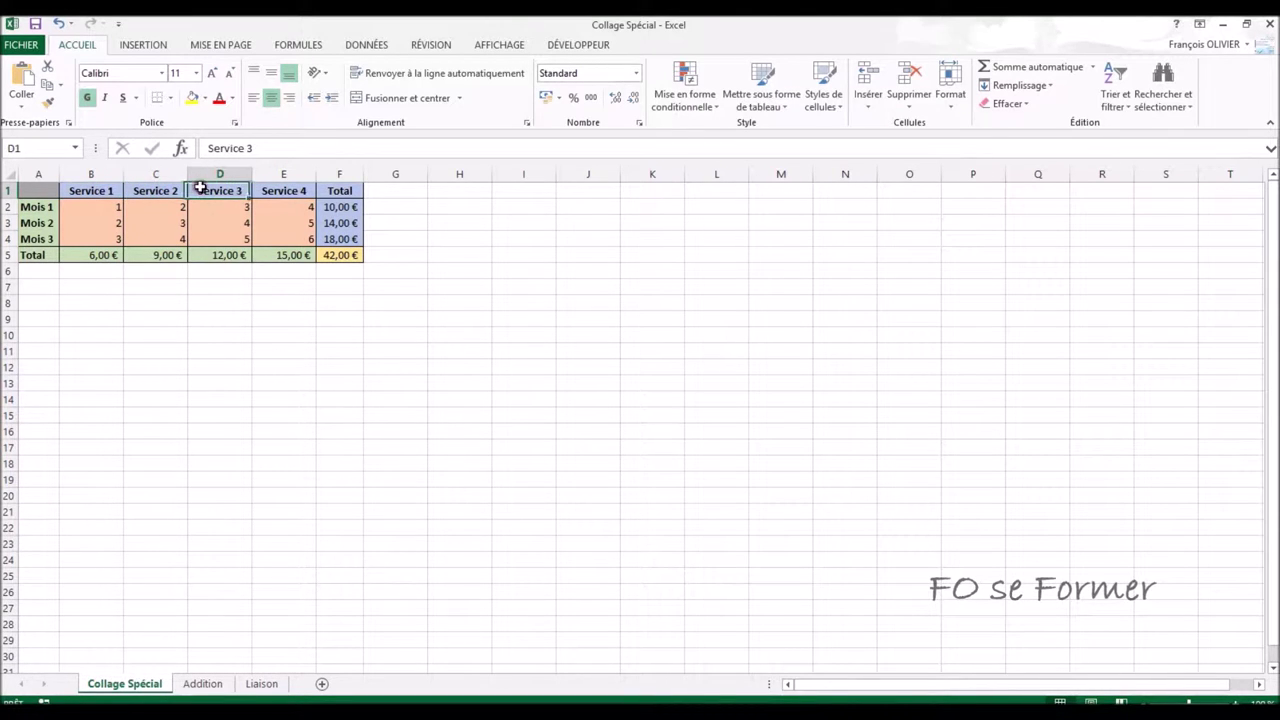
click(272, 190)
click(335, 191)
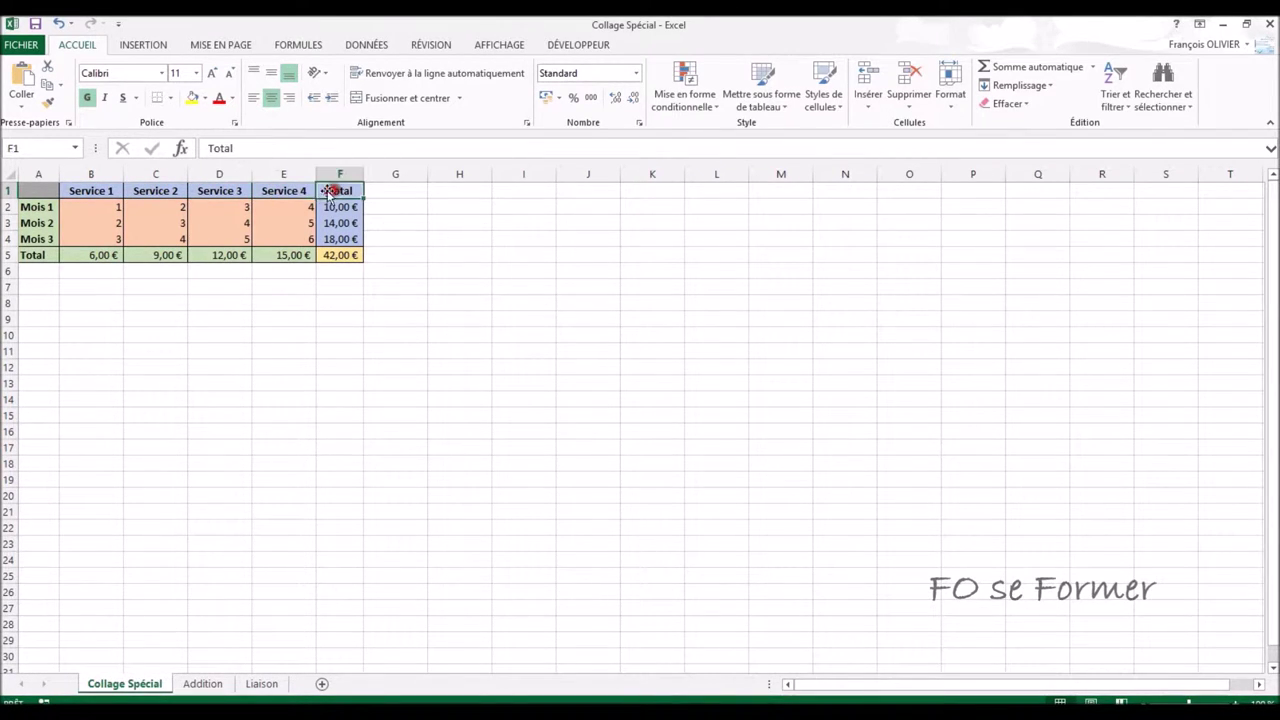
click(47, 207)
click(40, 223)
click(40, 239)
click(38, 254)
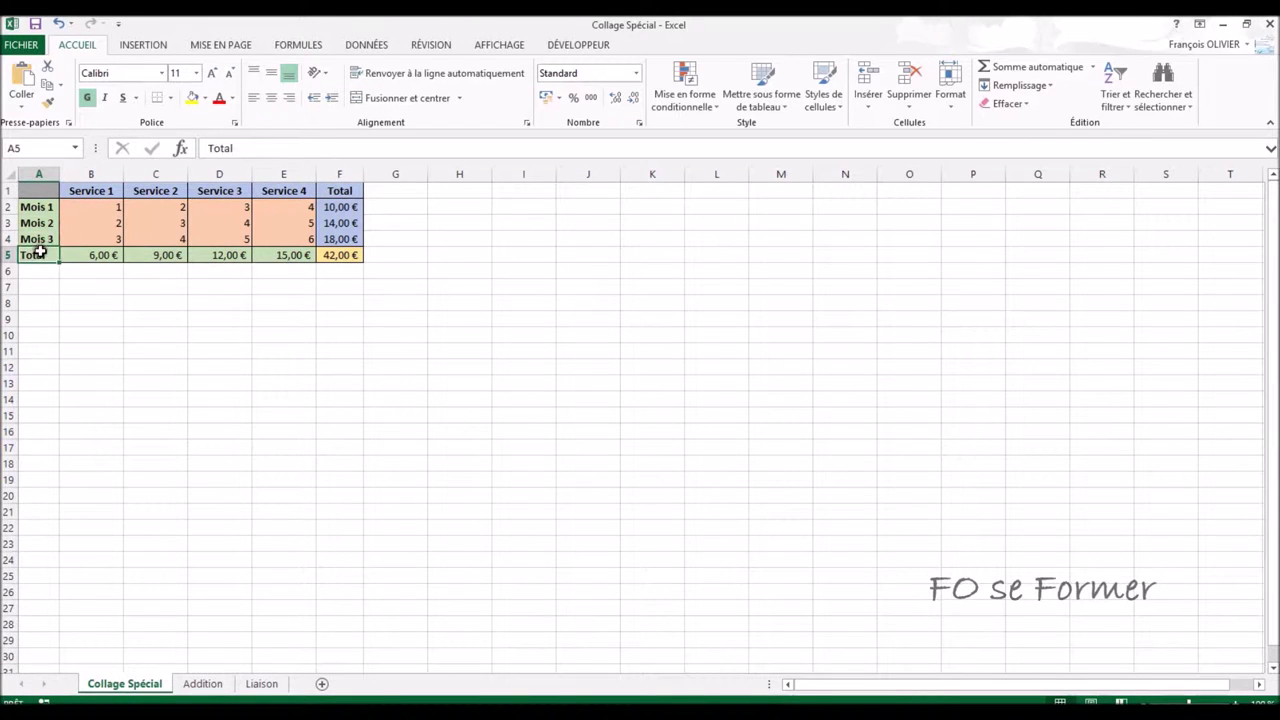
Check the monthly values entered under Service 1 and Service 2.
click(83, 209)
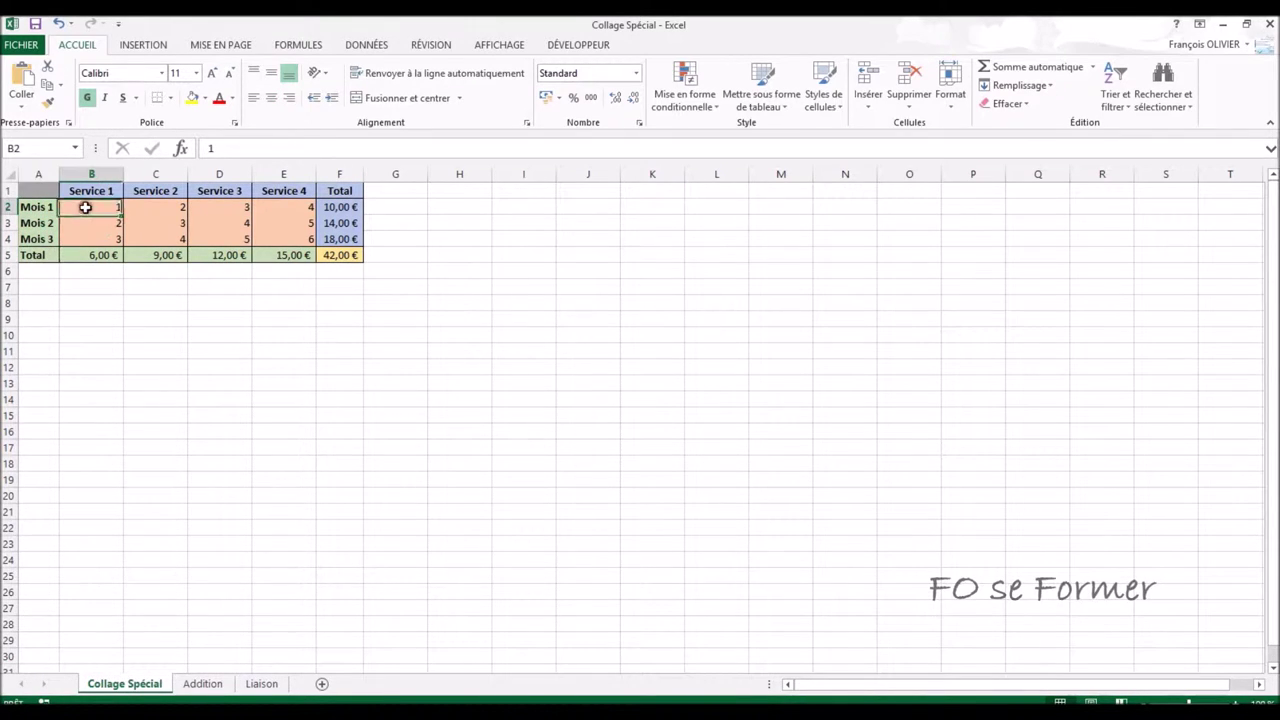
click(90, 223)
click(91, 239)
click(151, 207)
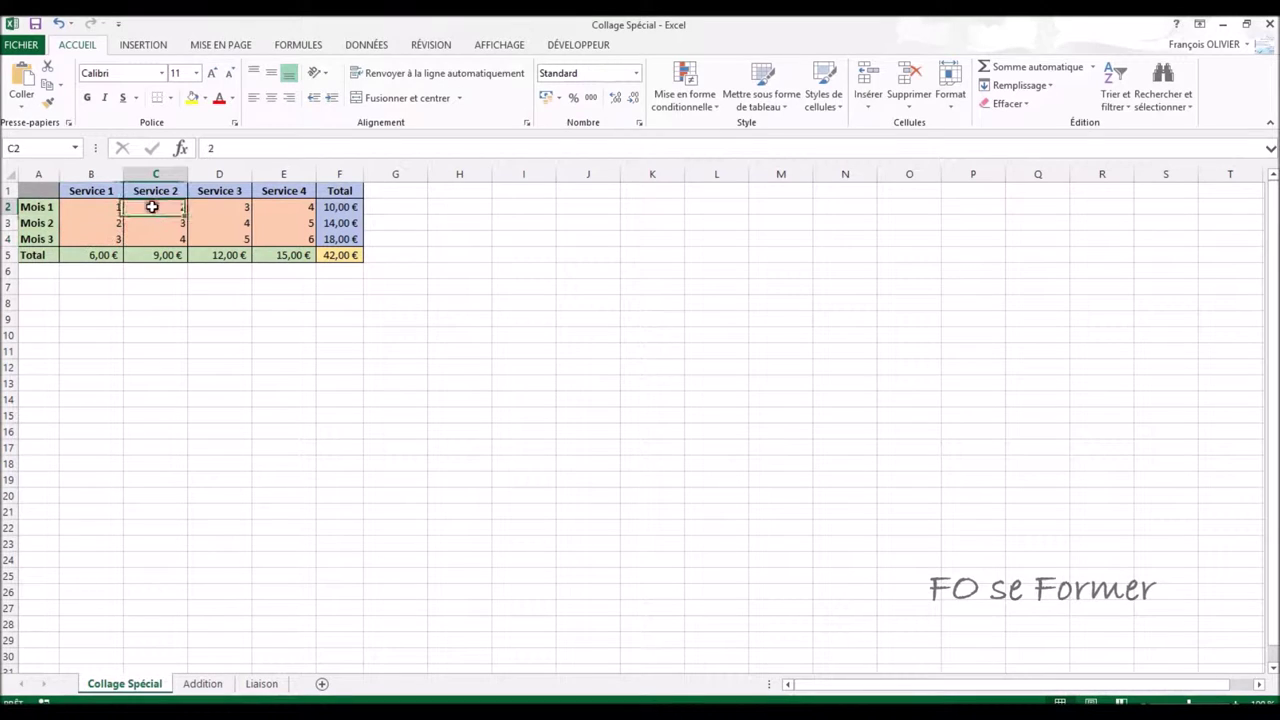
click(151, 223)
click(152, 239)
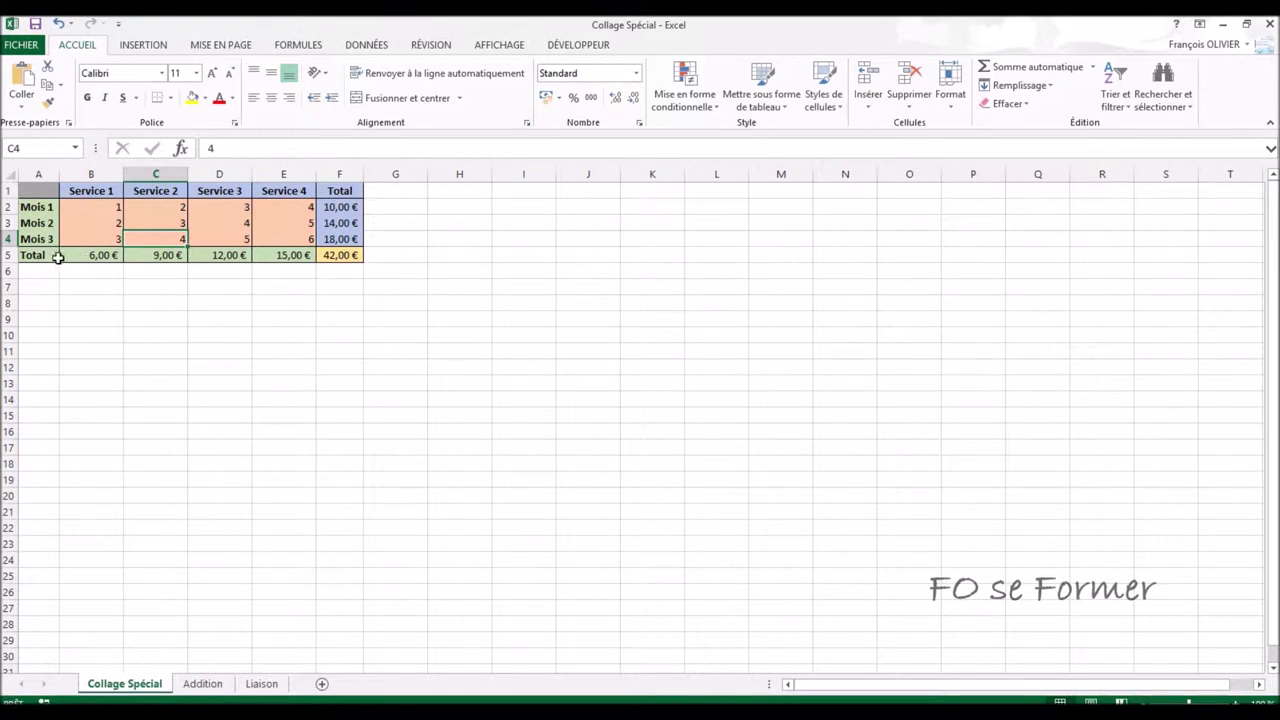
Inspect the SOMME formulas behind the column totals, the row totals and the grand total.
click(92, 255)
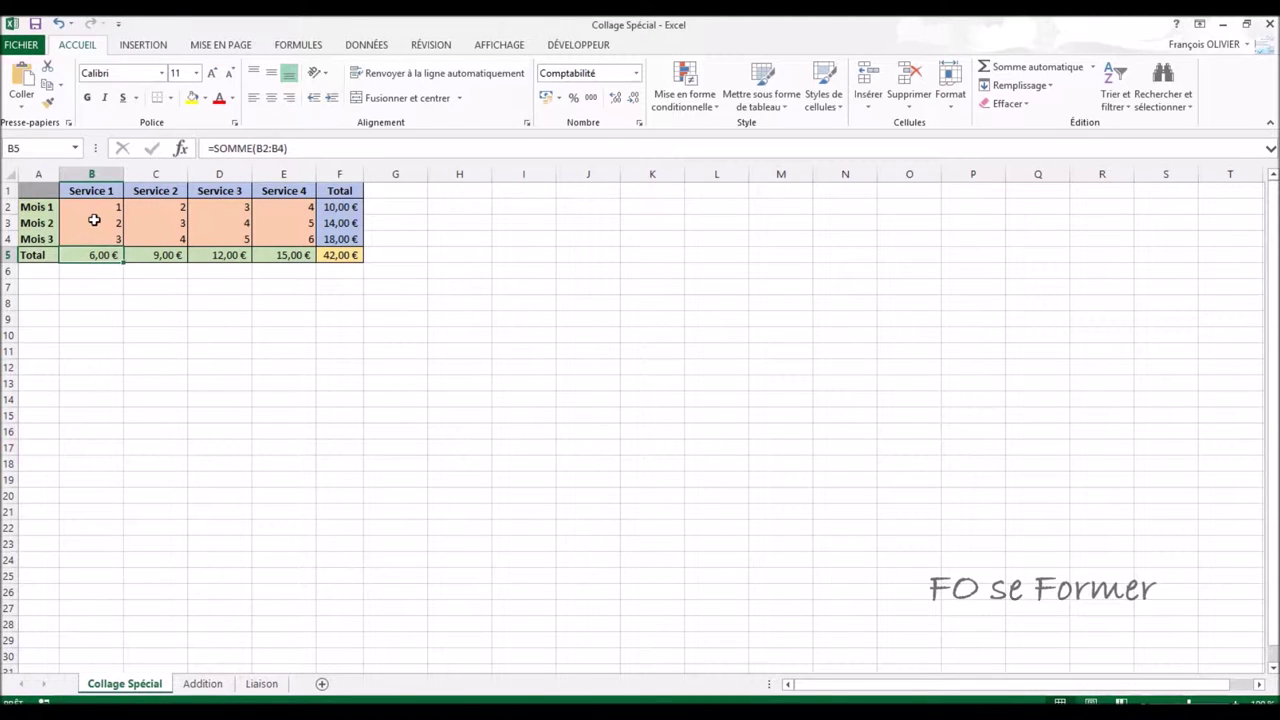
click(148, 257)
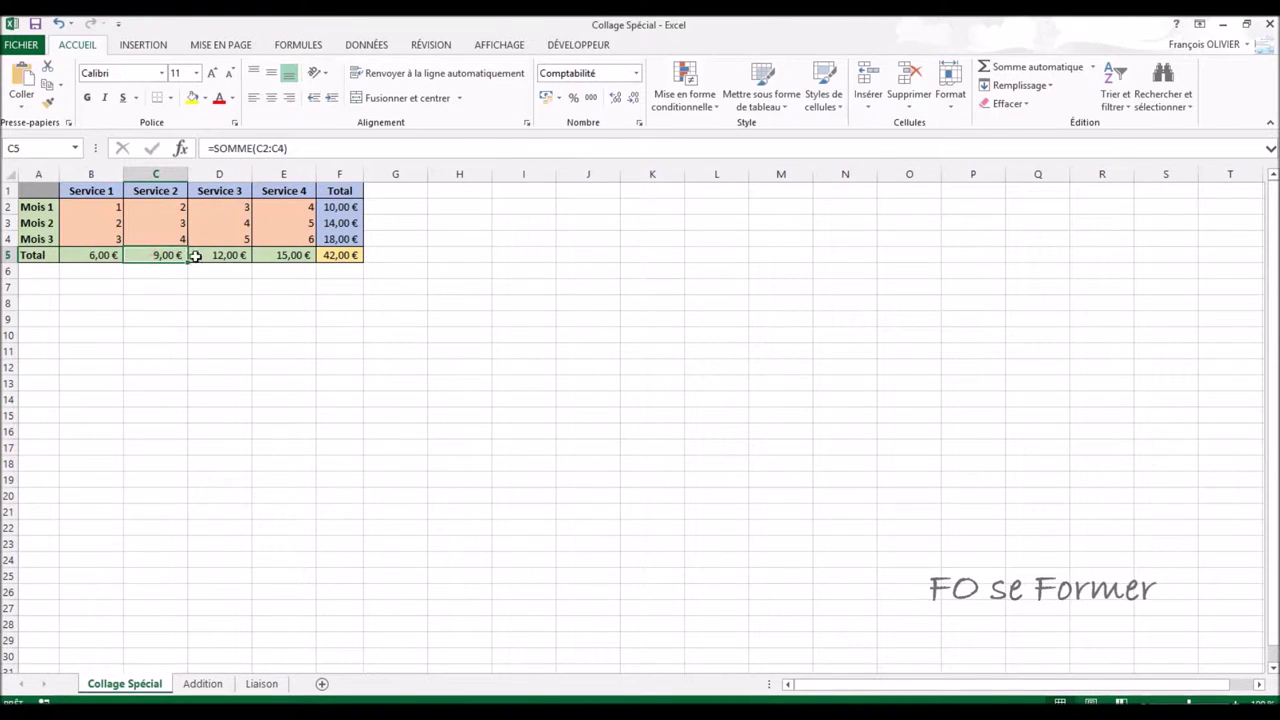
click(227, 255)
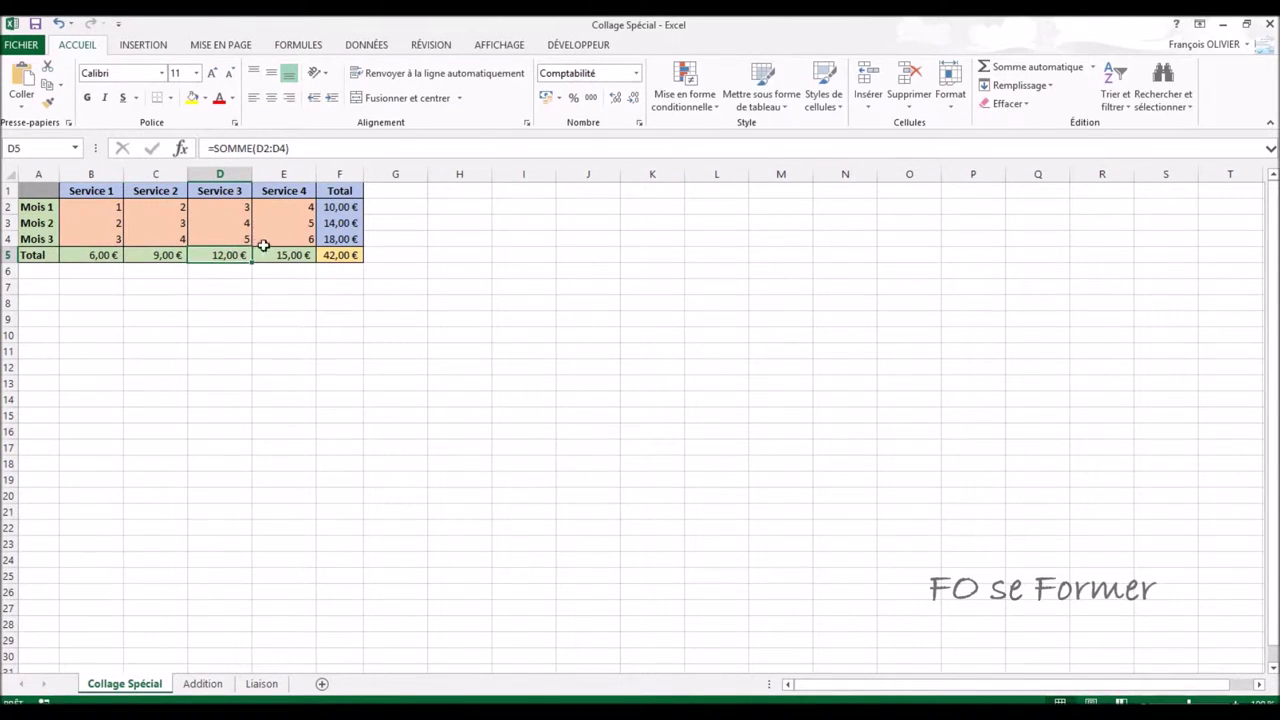
click(272, 254)
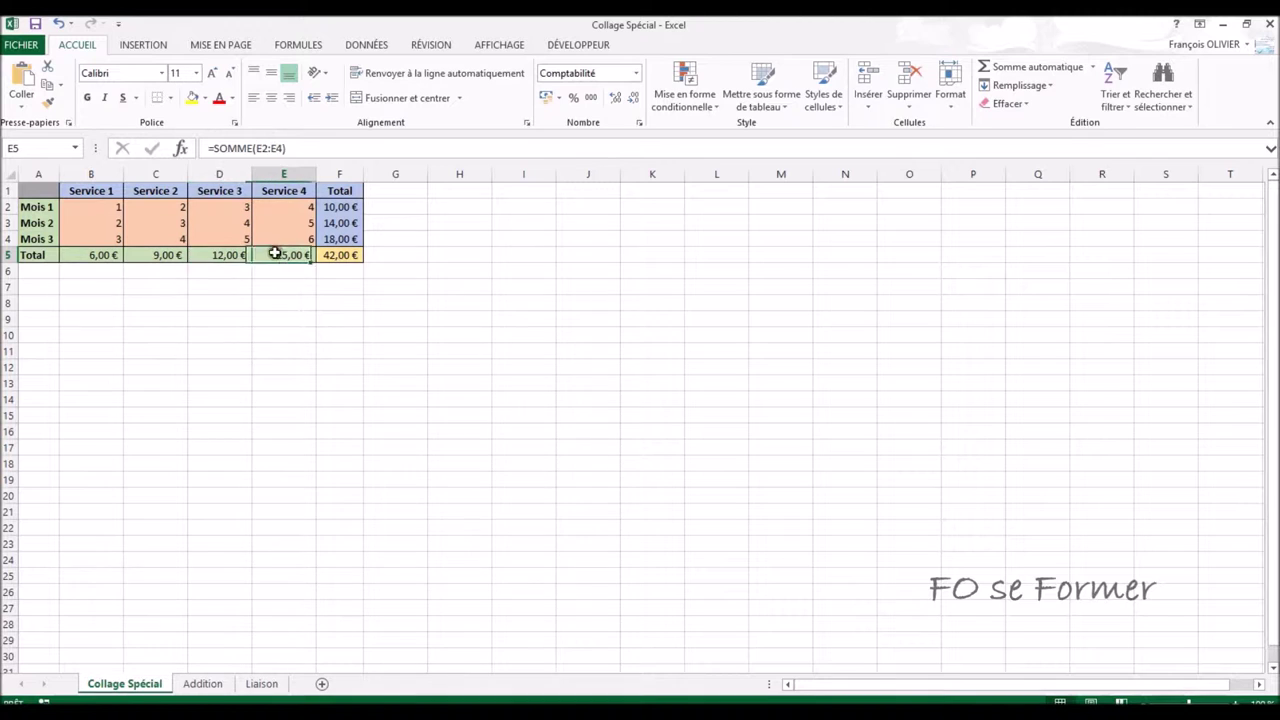
click(342, 205)
click(335, 224)
click(335, 240)
click(340, 255)
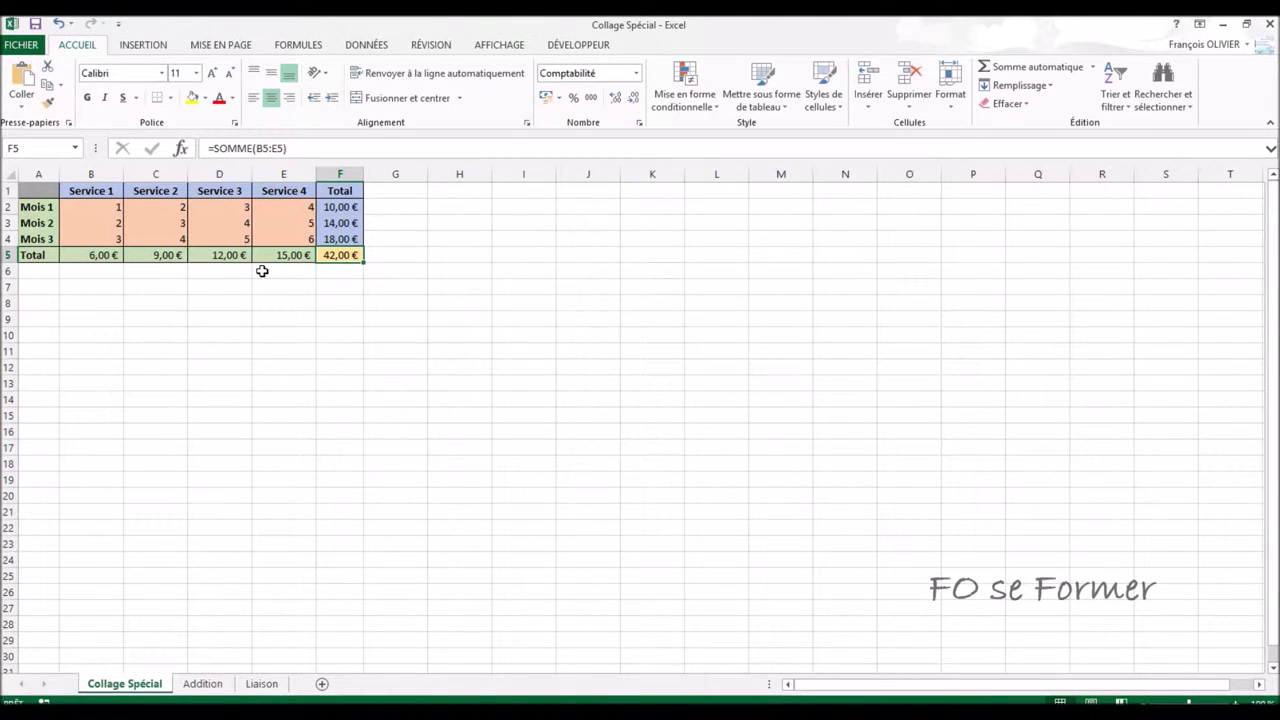
click(248, 304)
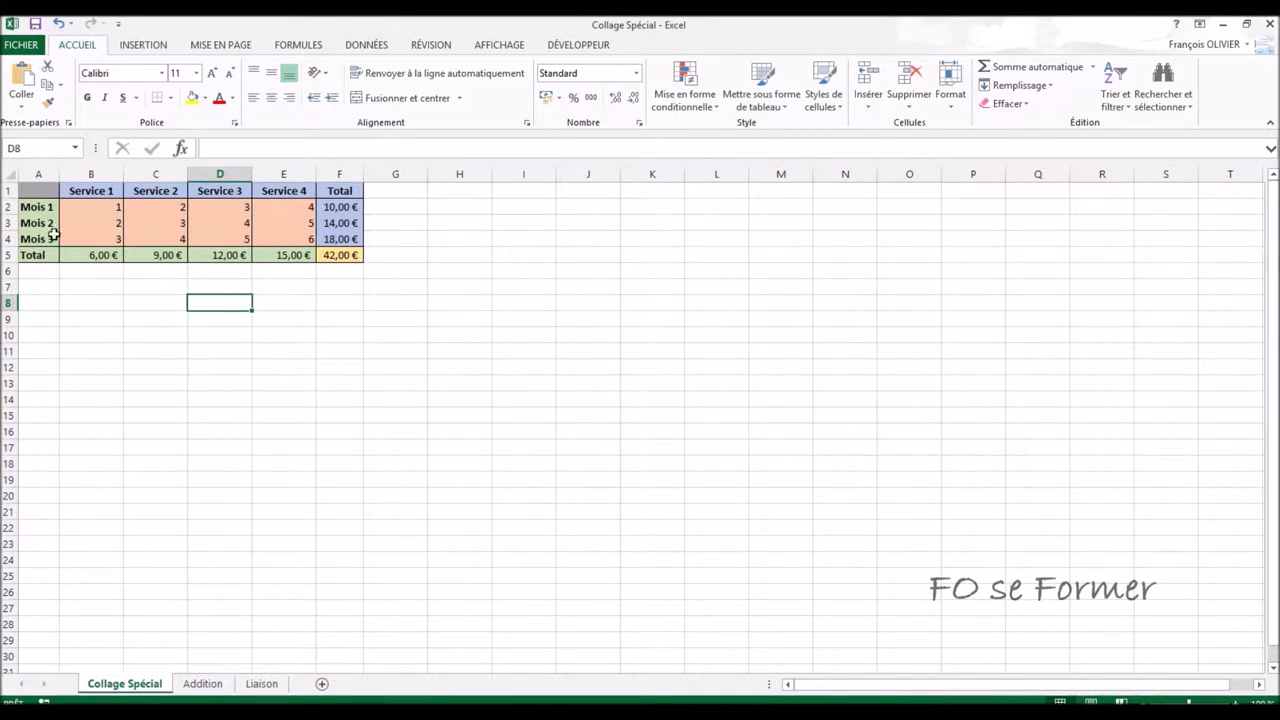
Select the table A1:F5 and copy it to the clipboard.
click(40, 188)
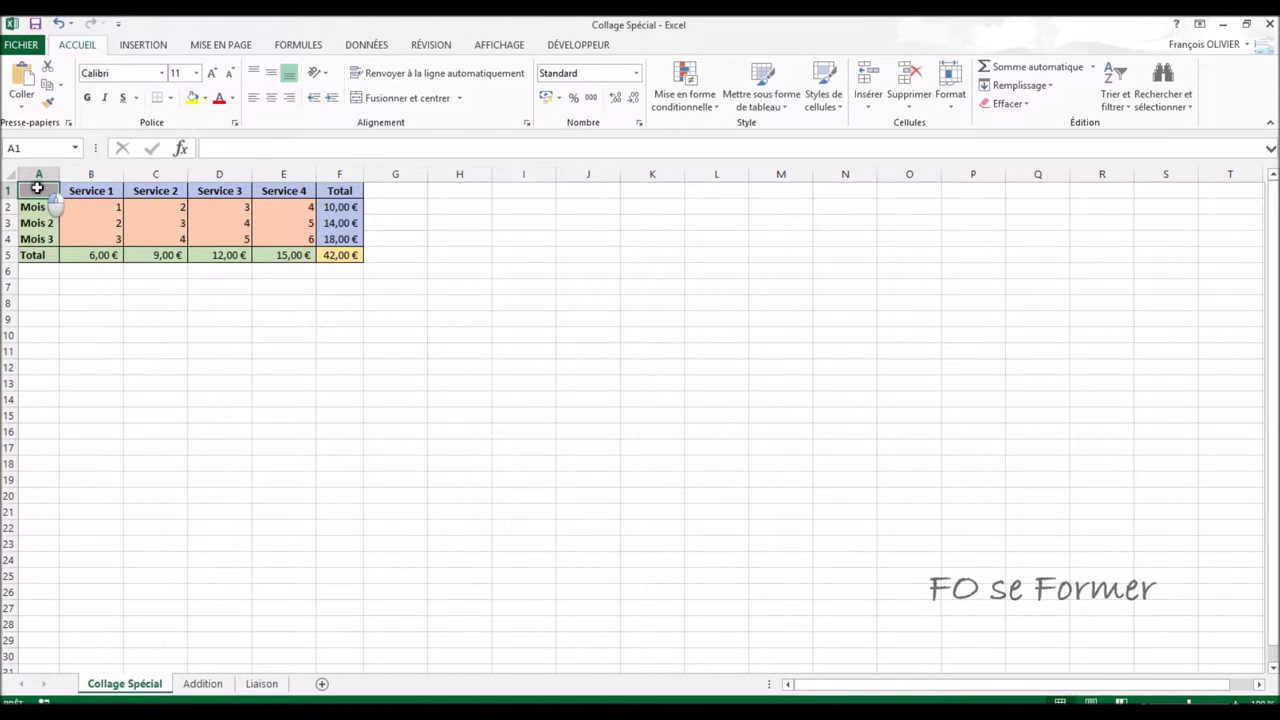
drag(38, 188, 340, 255)
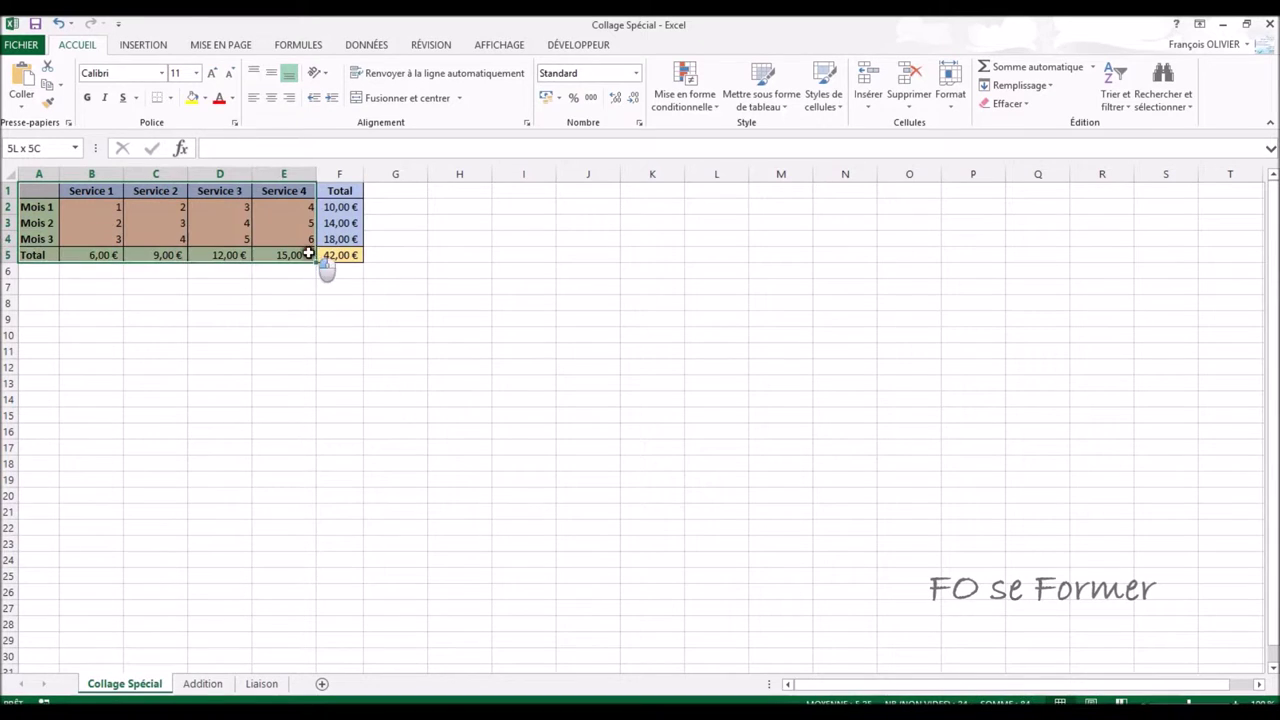
click(155, 222)
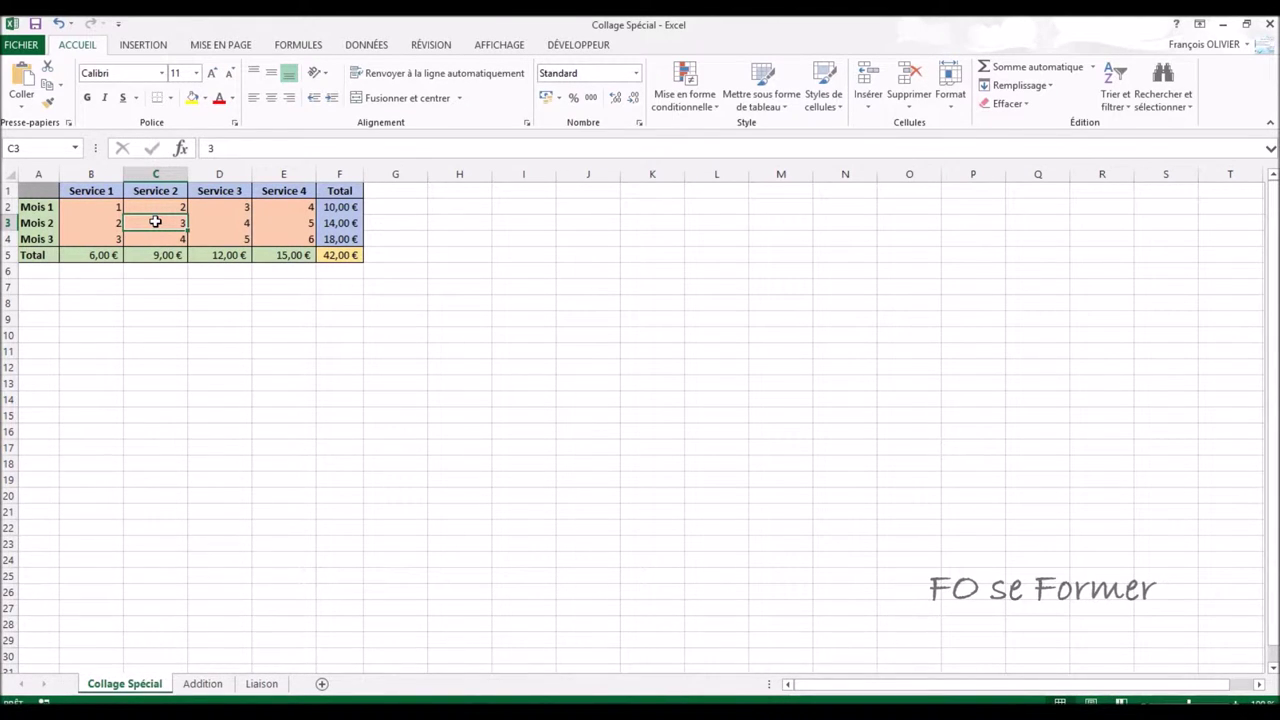
key(ctrl+v)
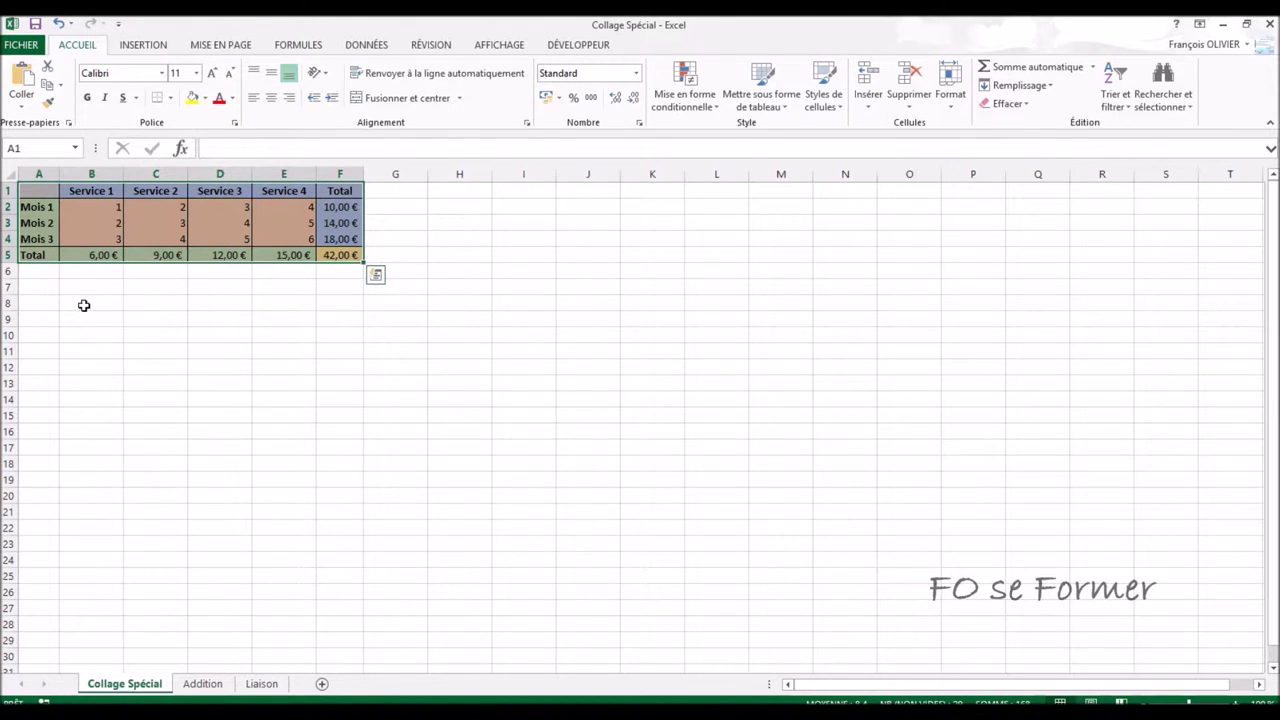
key(Escape)
right_click(164, 220)
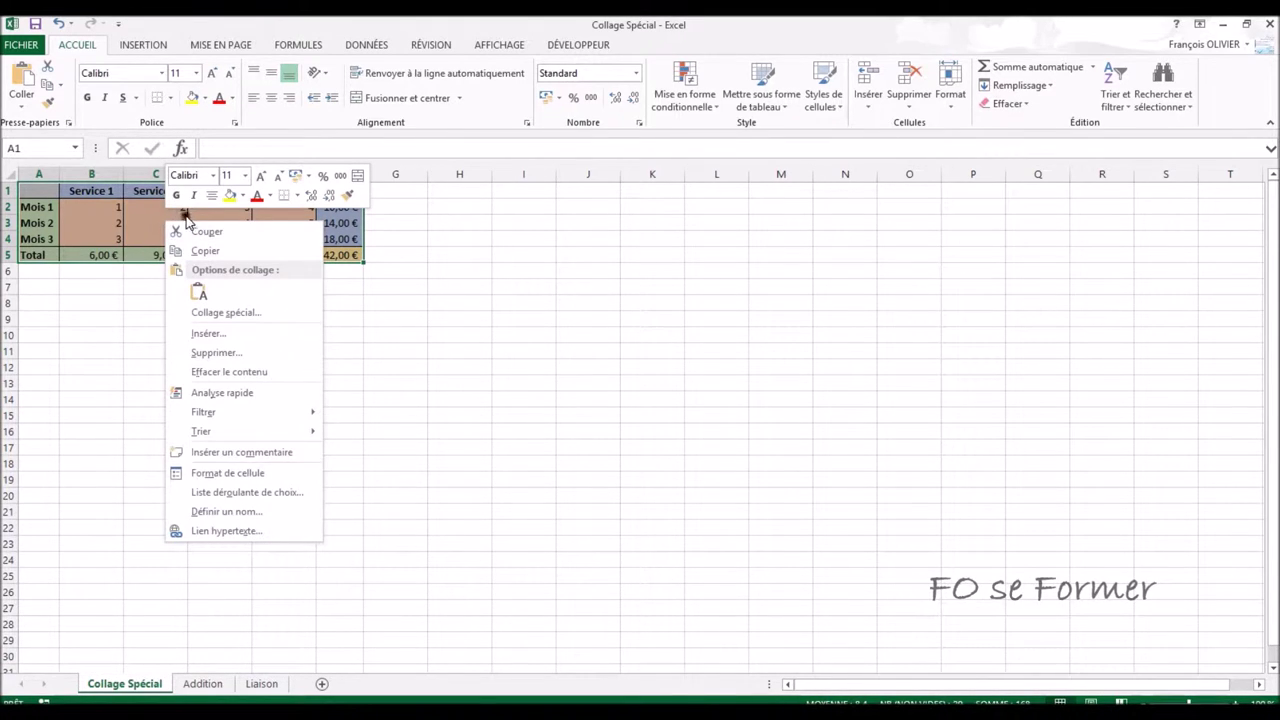
click(208, 253)
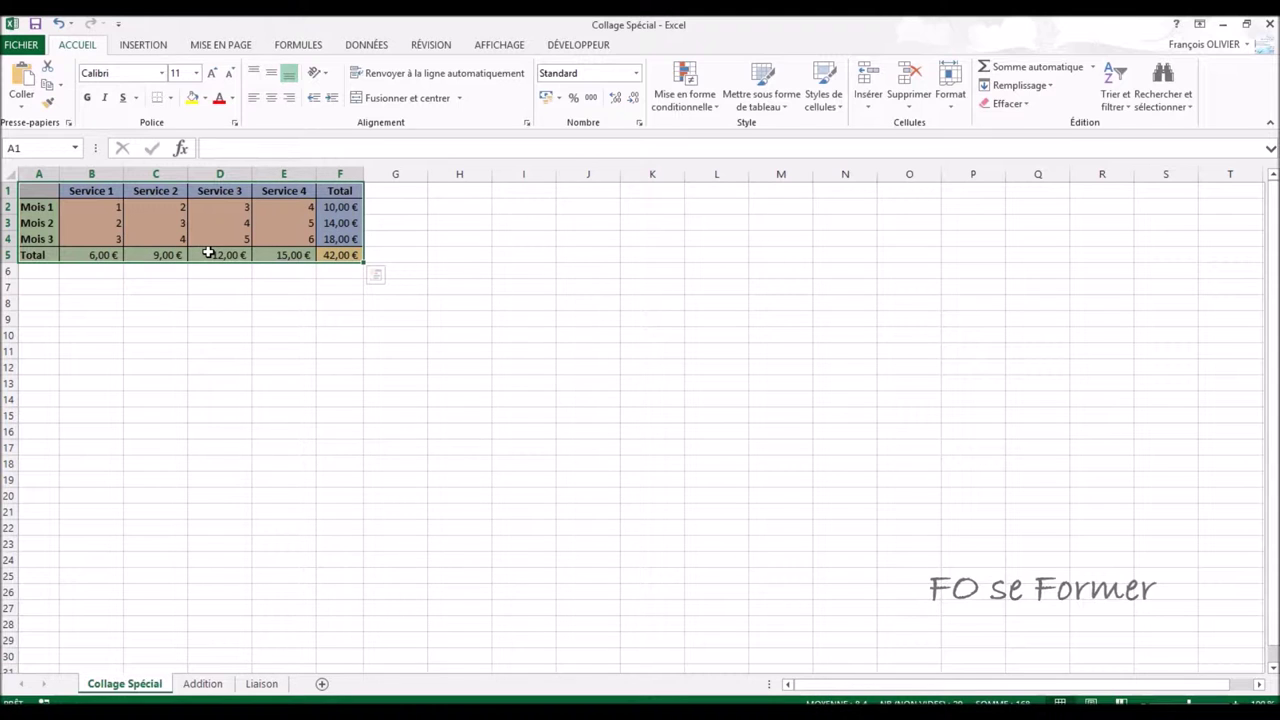
key(ctrl+c)
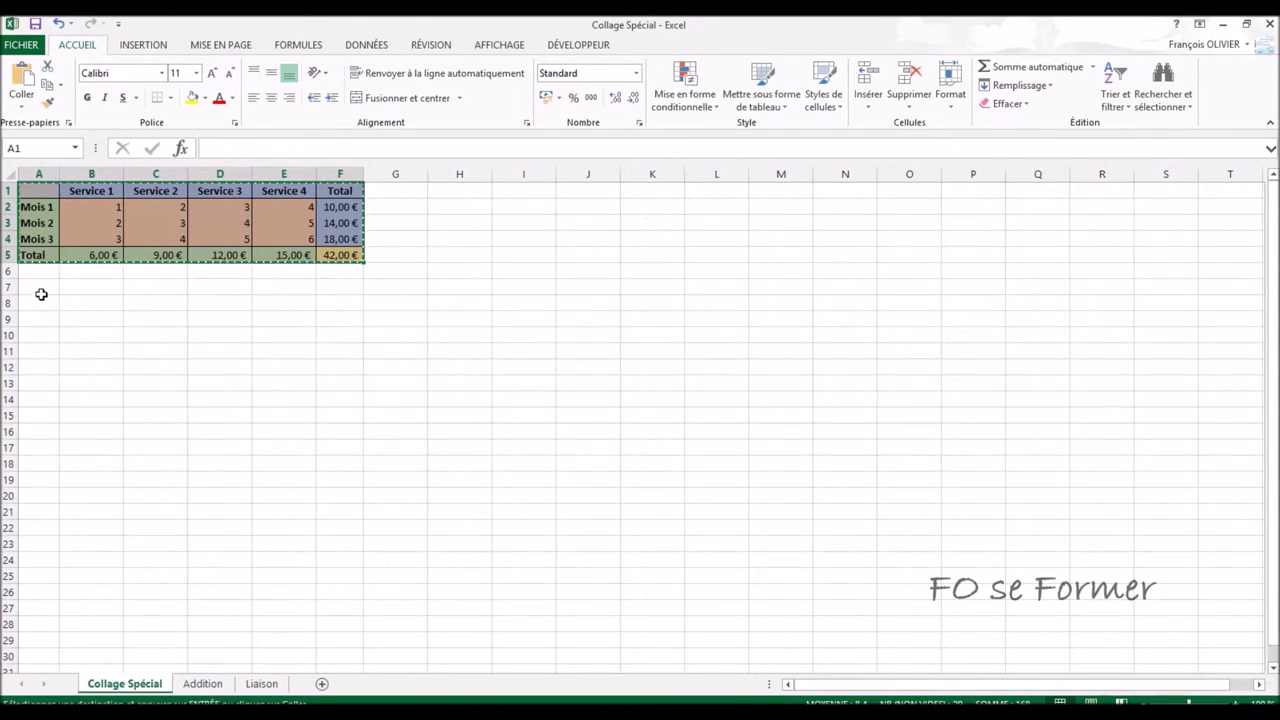
click(42, 290)
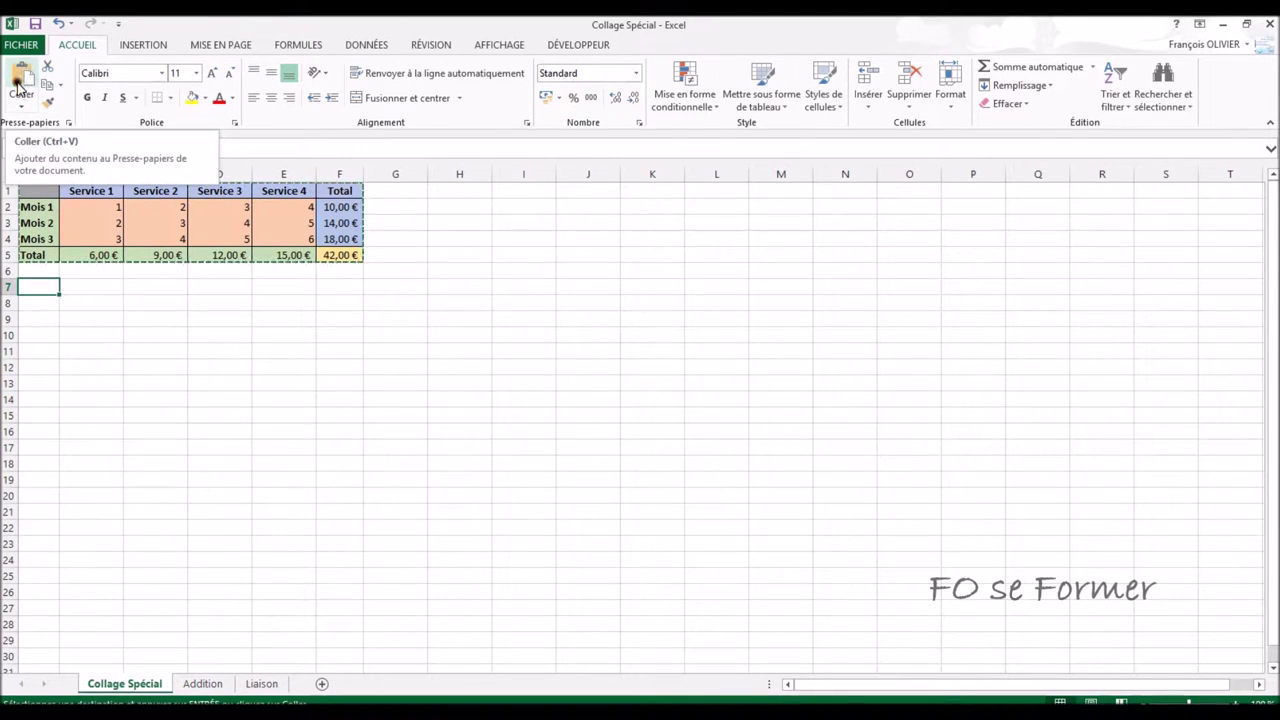
Paste the formatted table at A7, then confirm the pasted total in B11 sums rows 8–10.
right_click(34, 286)
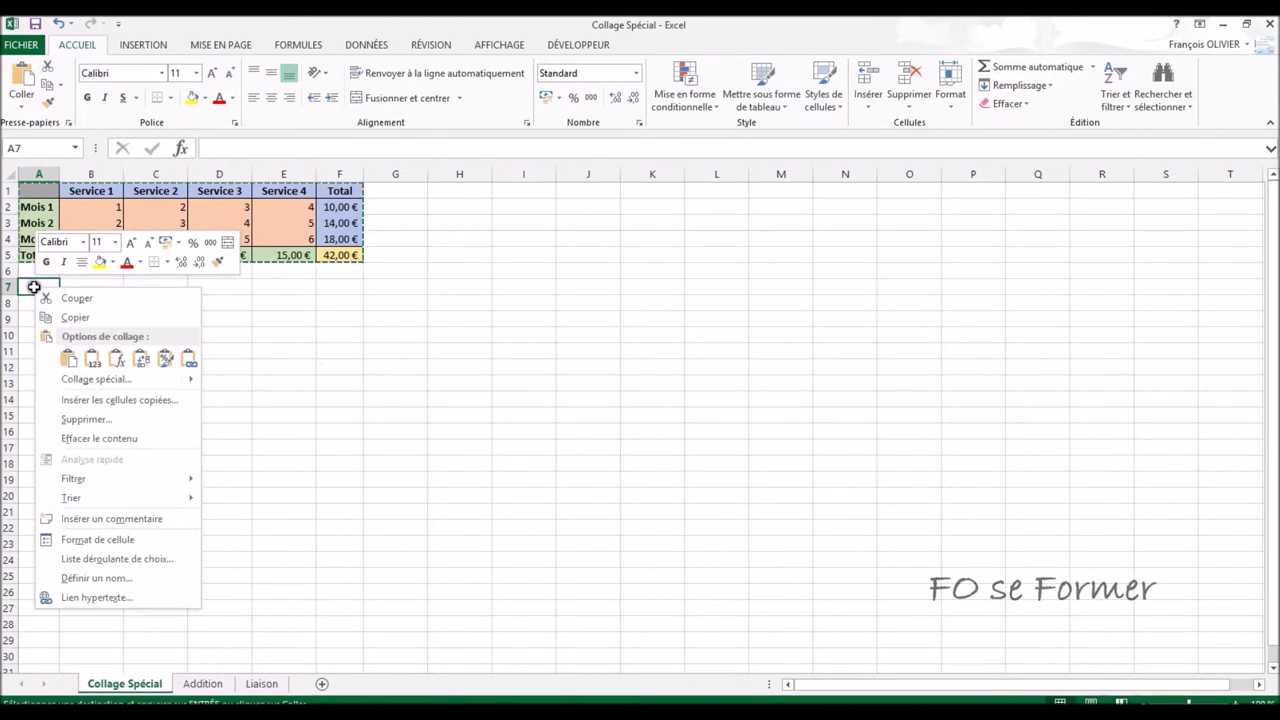
click(64, 360)
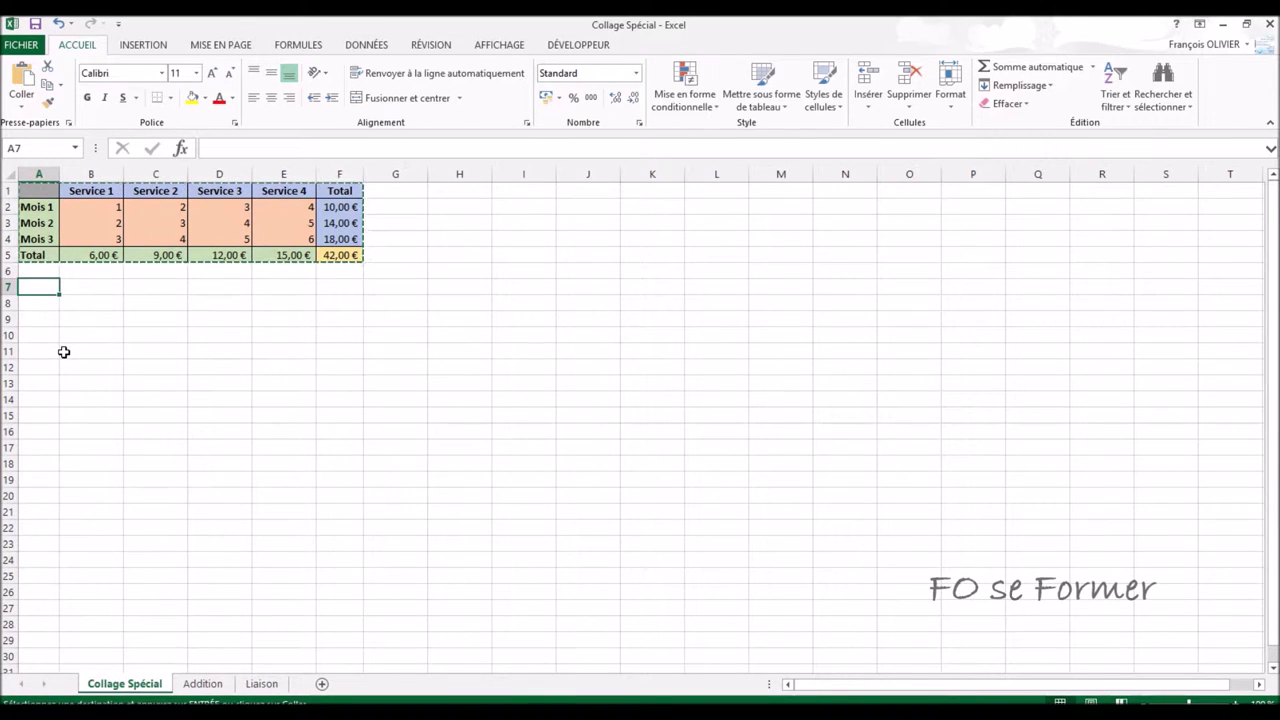
key(ctrl+v)
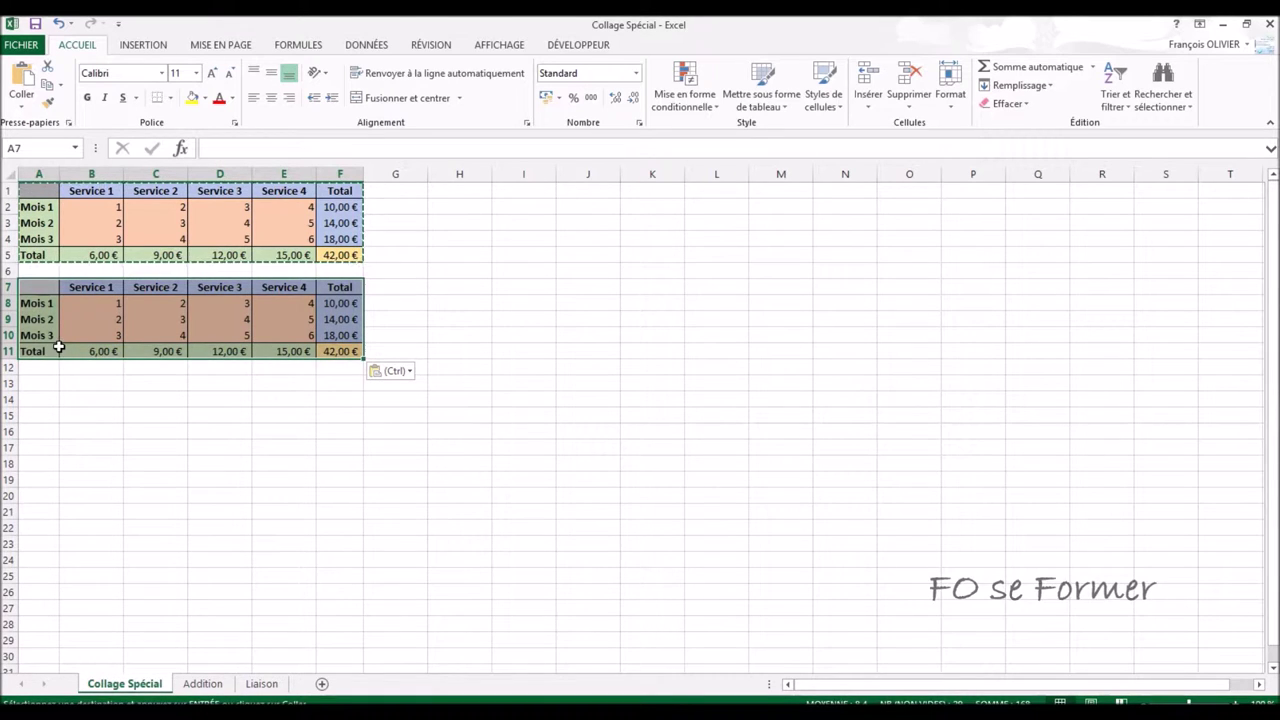
click(131, 317)
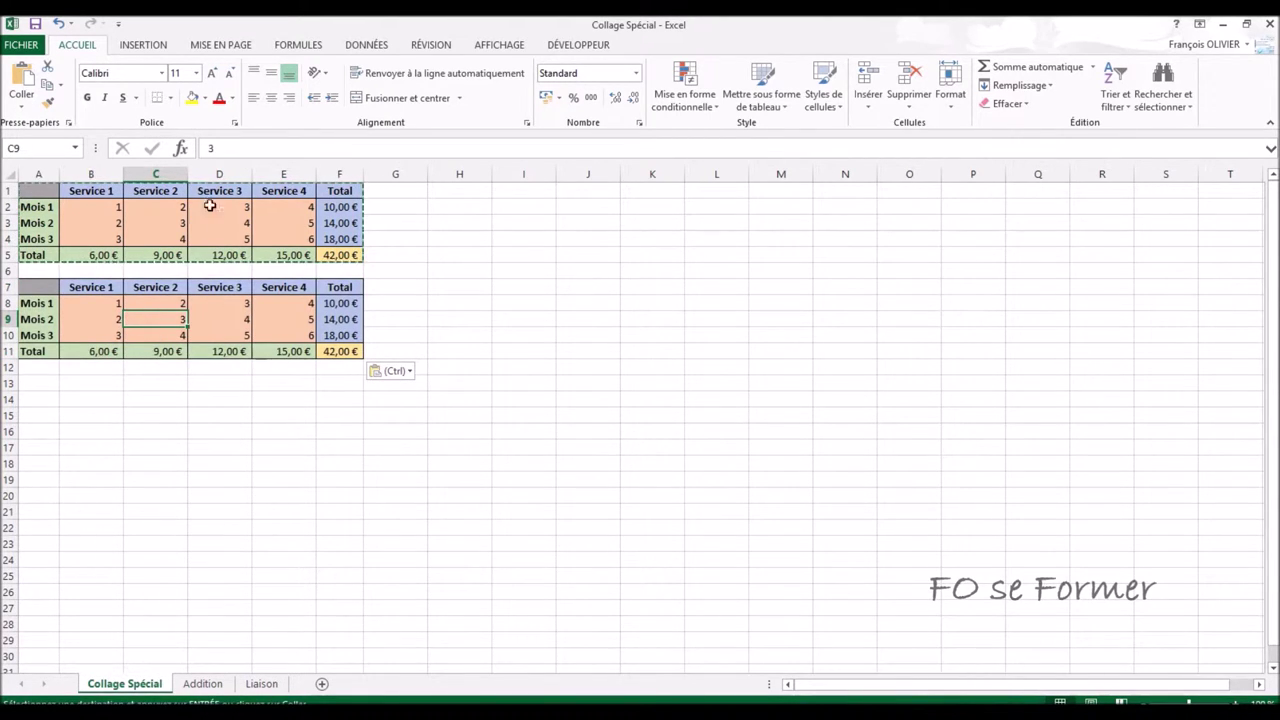
click(98, 351)
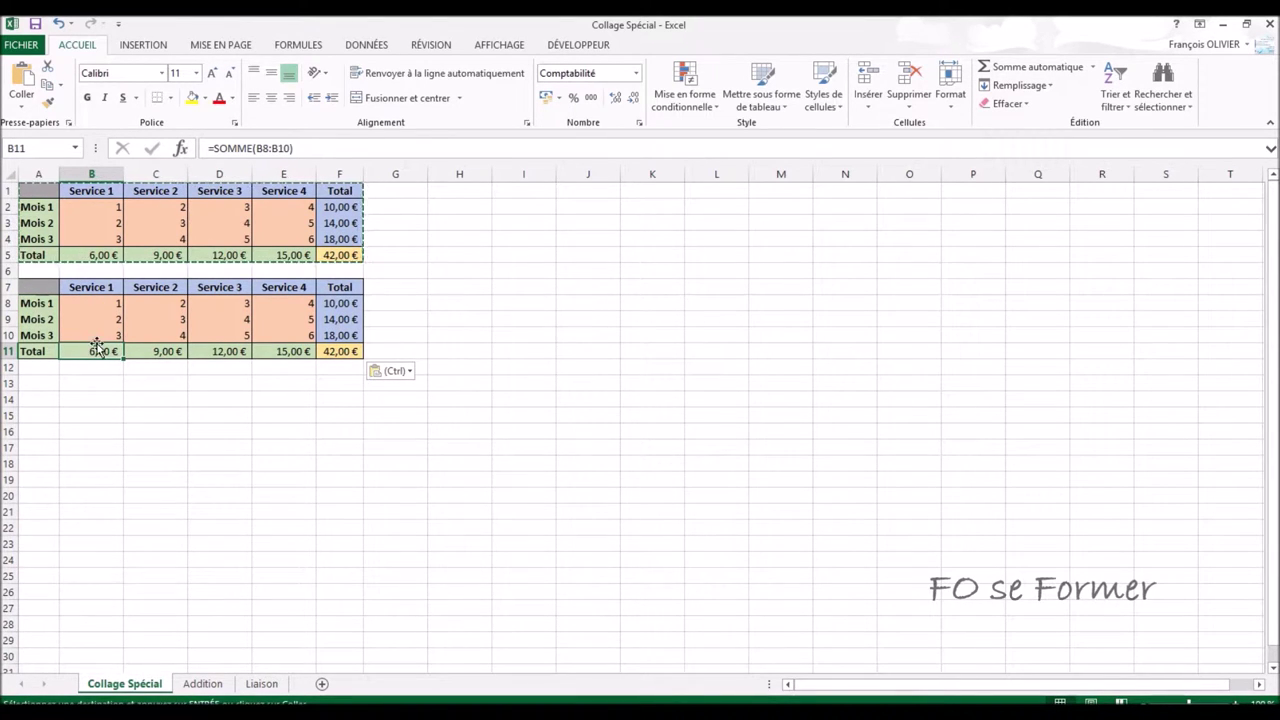
With A13 as the target, bring up Collage spécial, centre it and choose the Valeurs option.
click(35, 385)
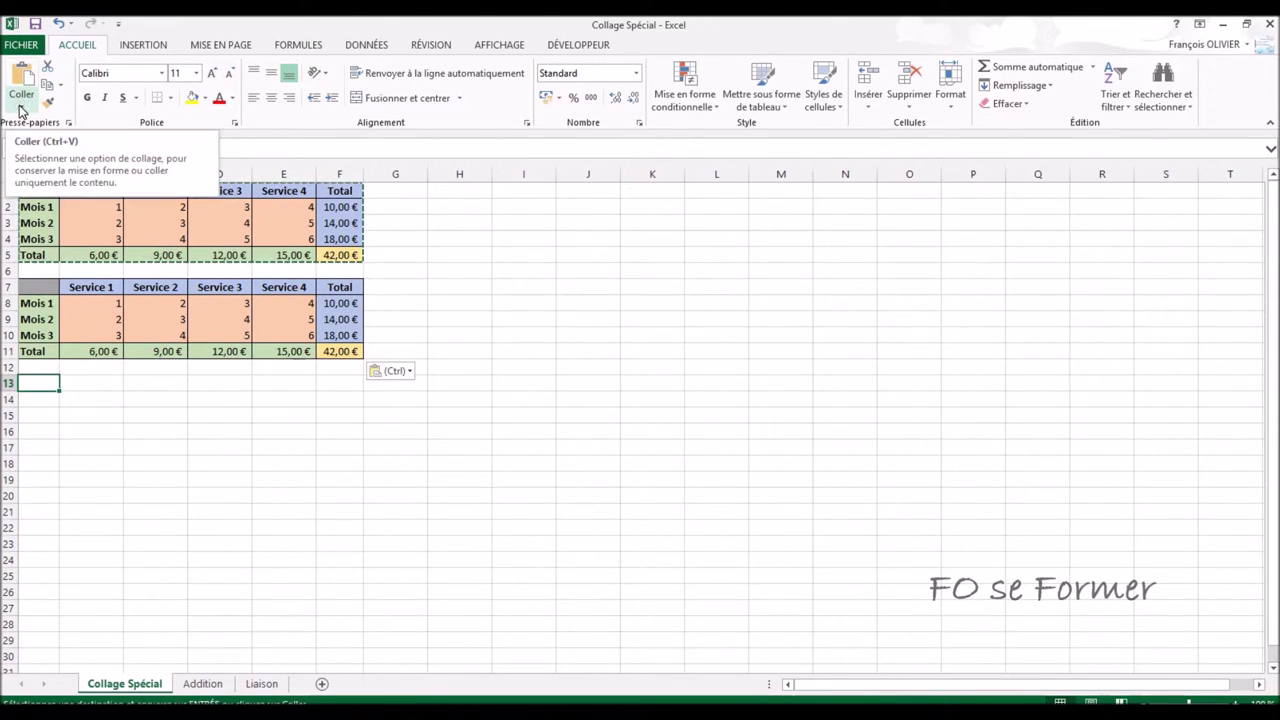
click(20, 111)
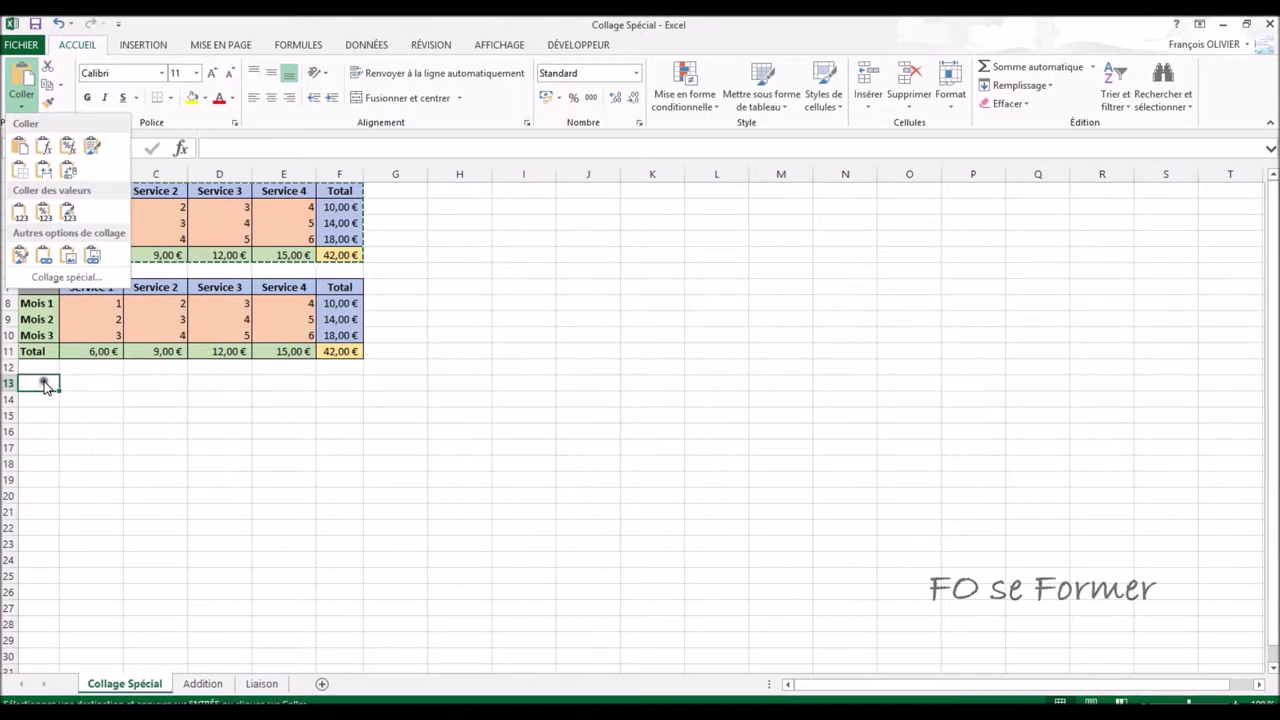
right_click(44, 388)
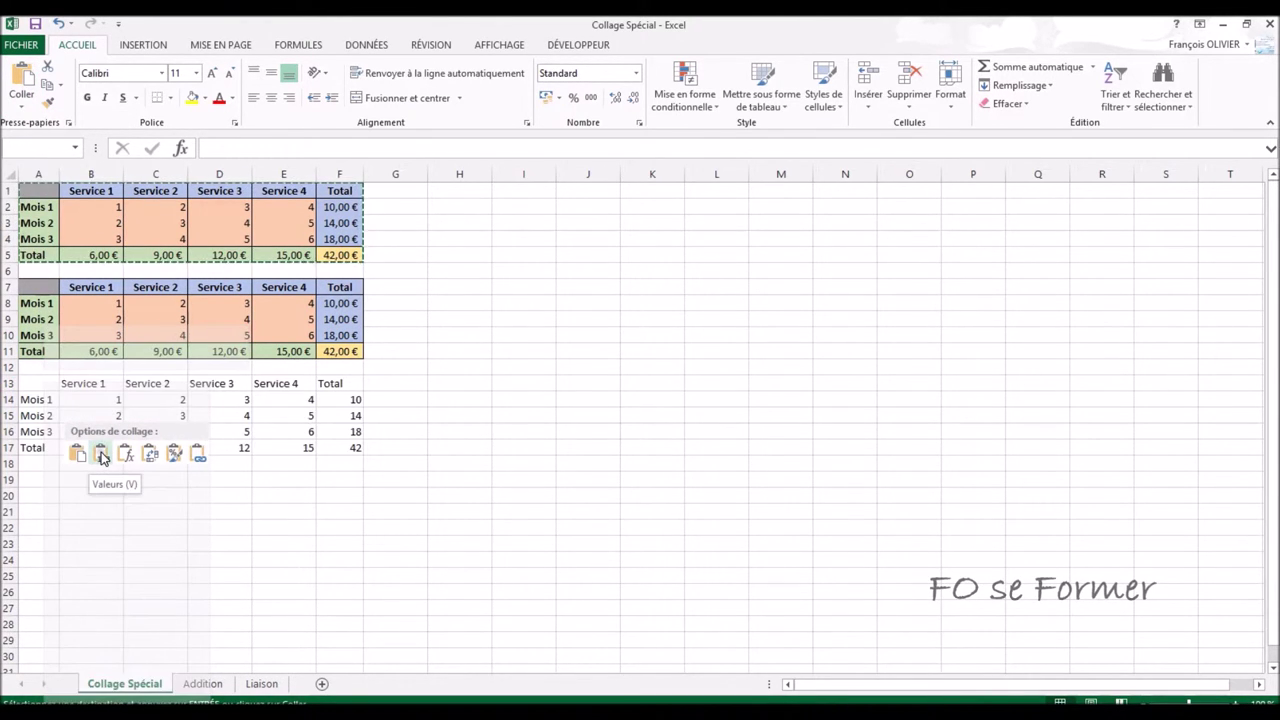
mouse_move(105, 474)
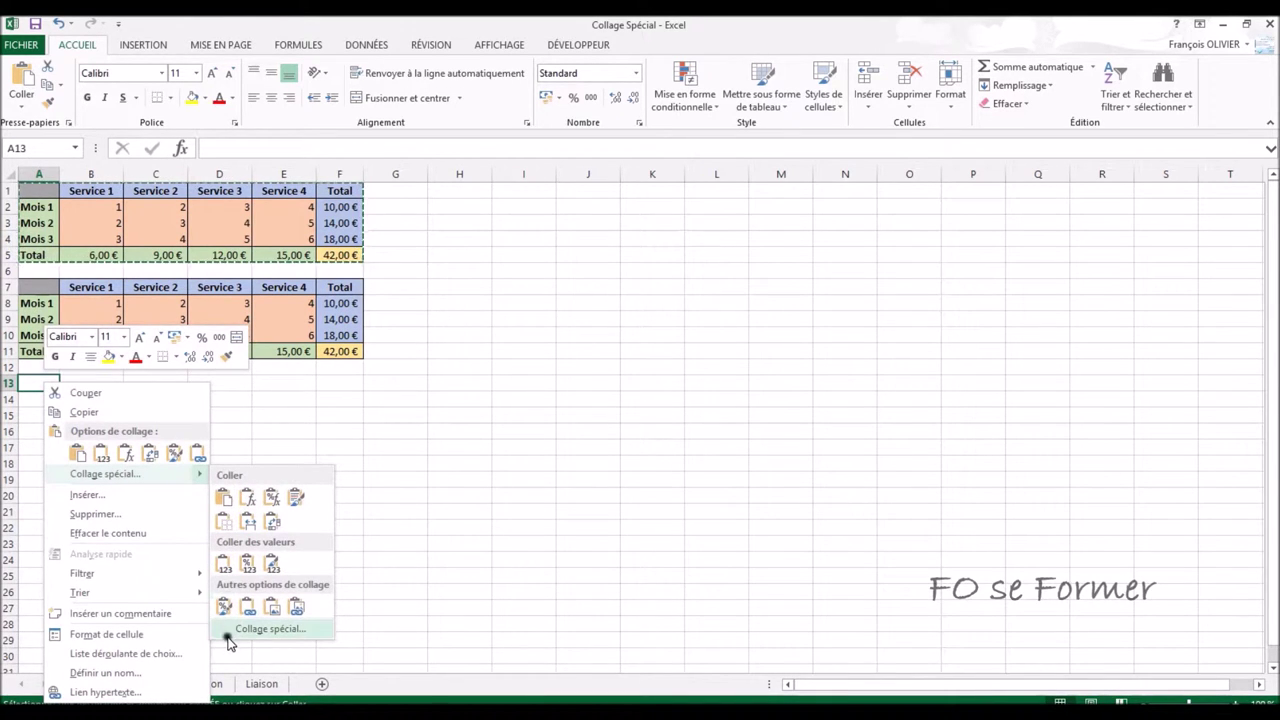
click(228, 630)
mouse_move(243, 458)
mouse_down()
mouse_move(545, 312)
mouse_move(682, 225)
mouse_up()
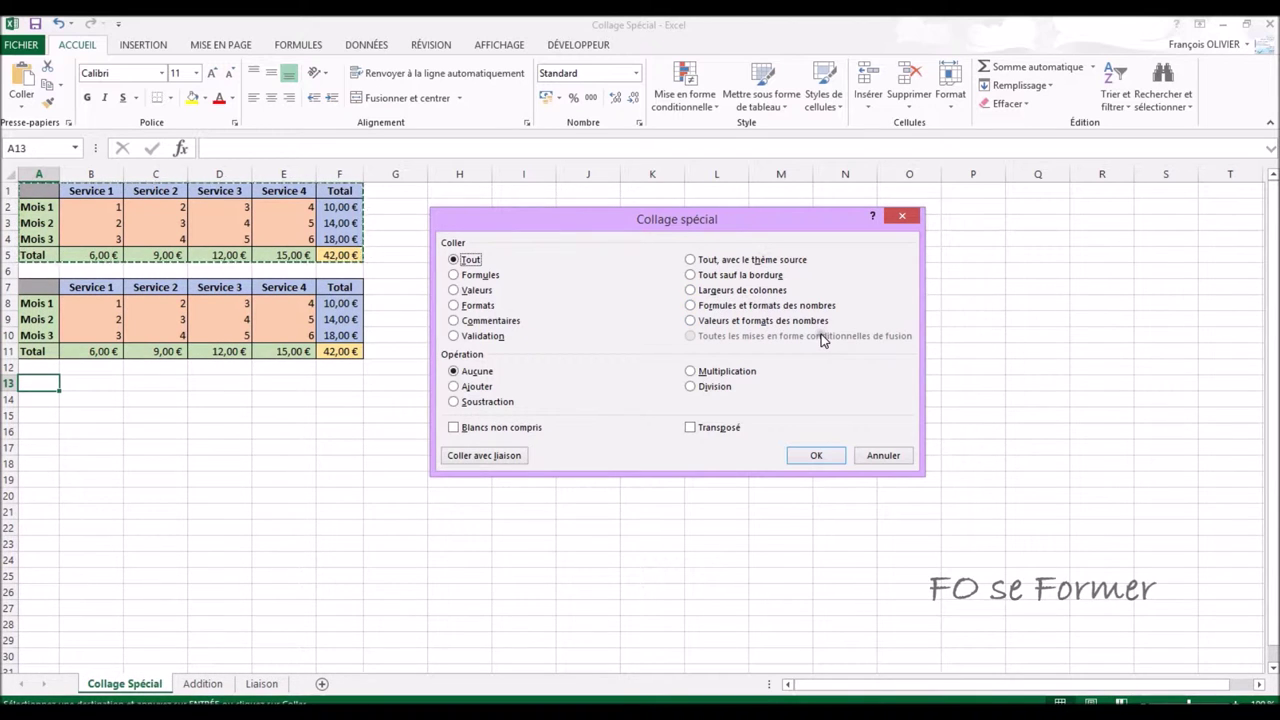
click(476, 290)
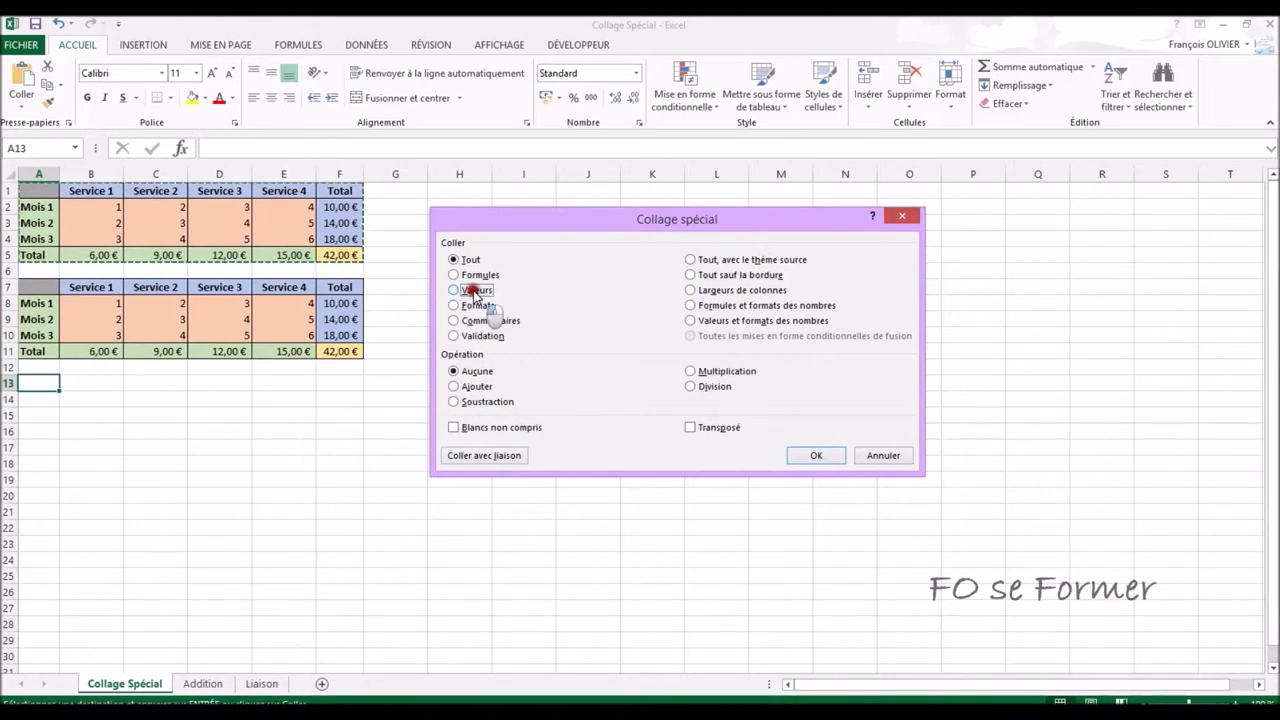
Paste values only into A13:F17 and verify total B17 is a plain number.
click(812, 455)
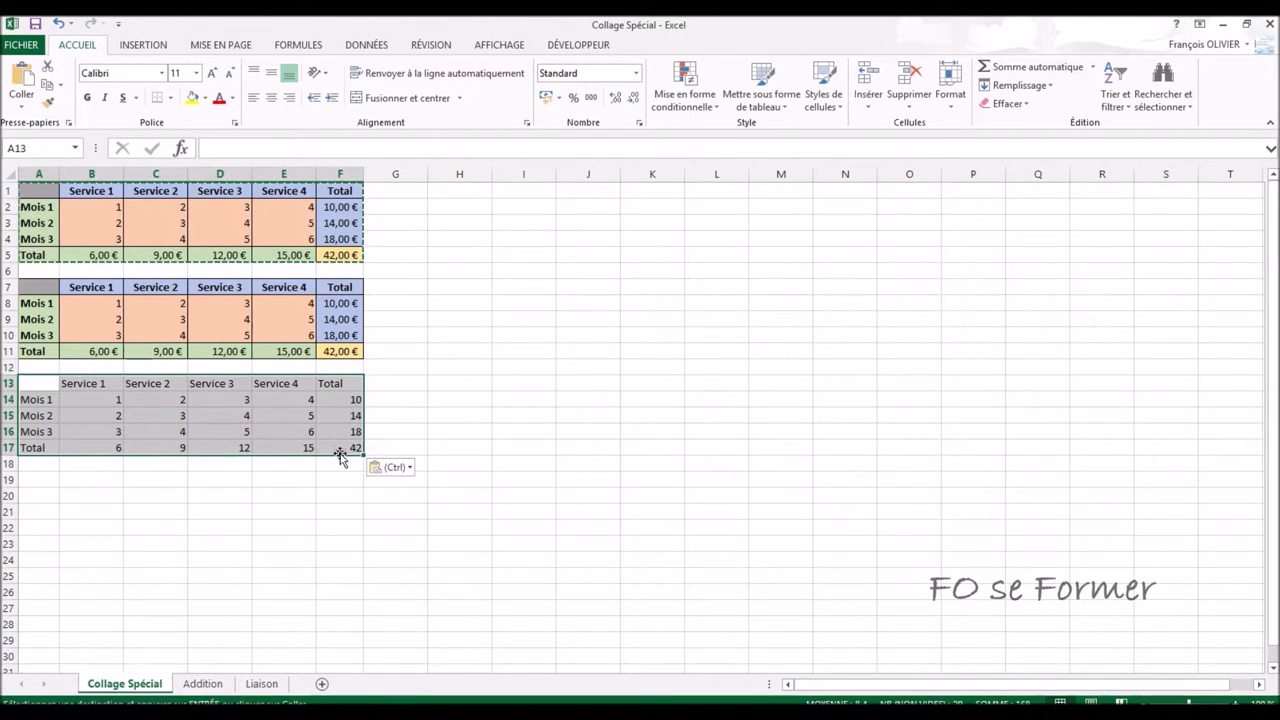
click(73, 419)
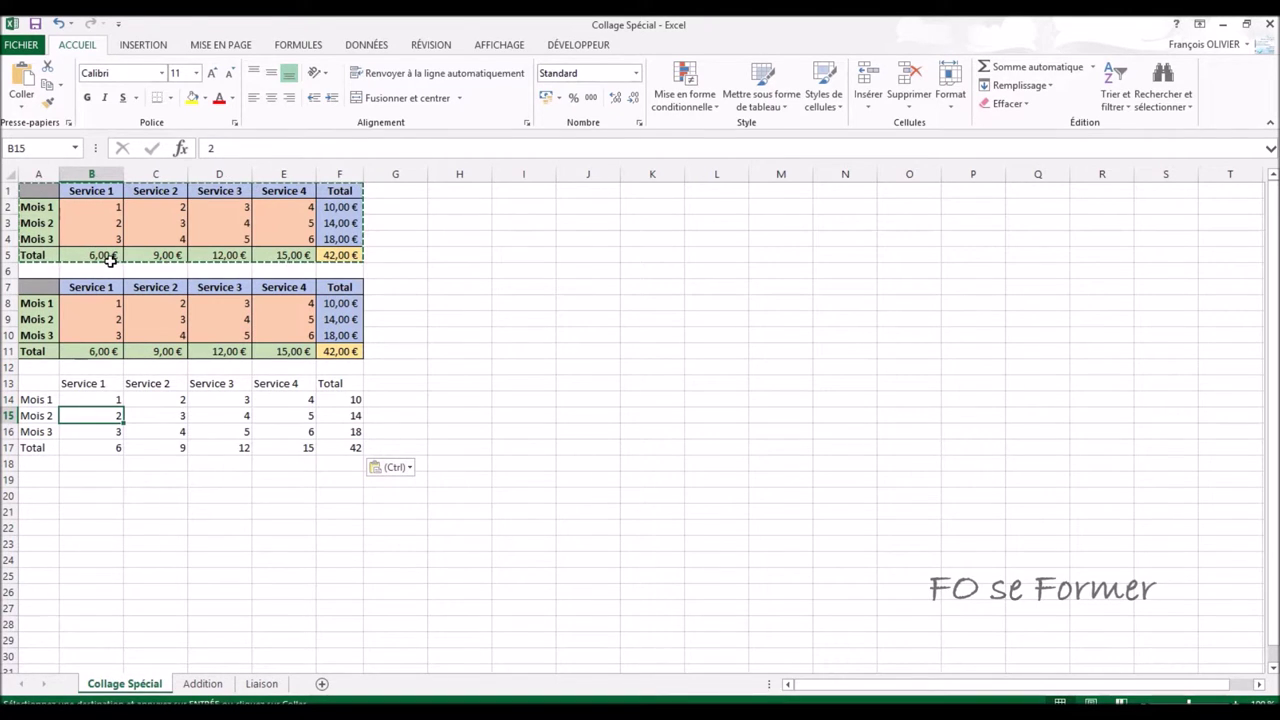
click(111, 447)
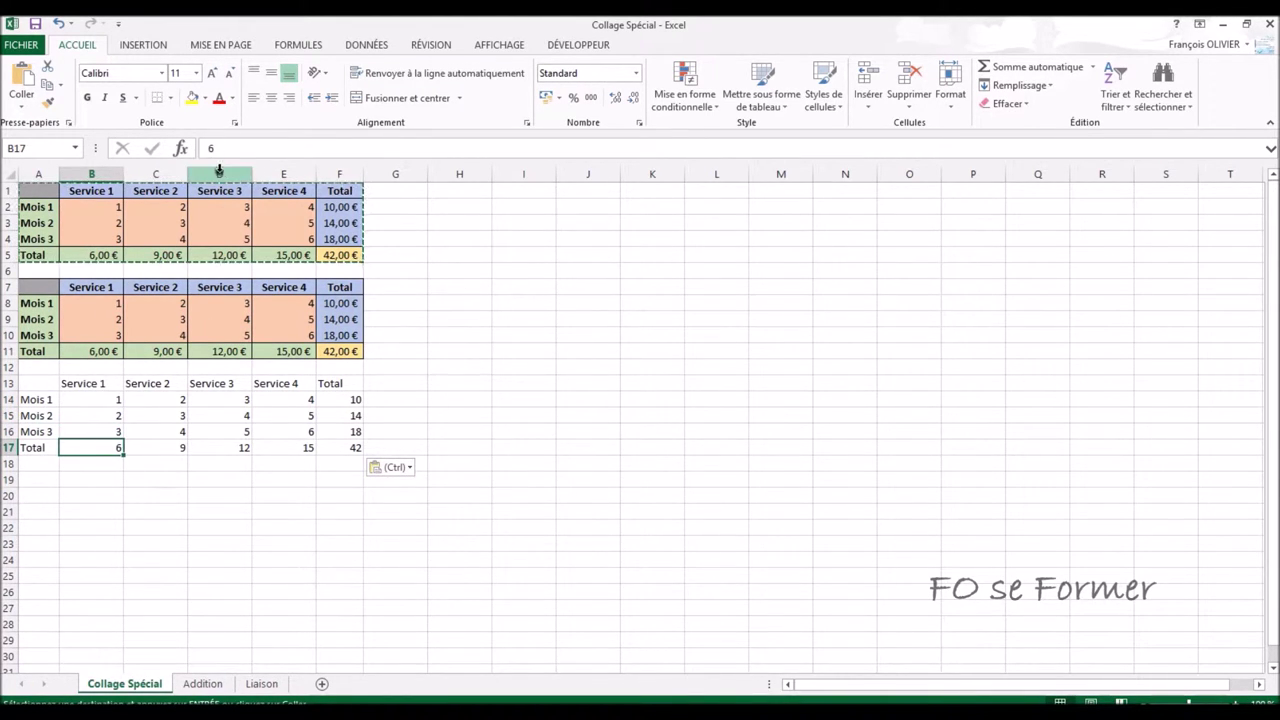
click(39, 386)
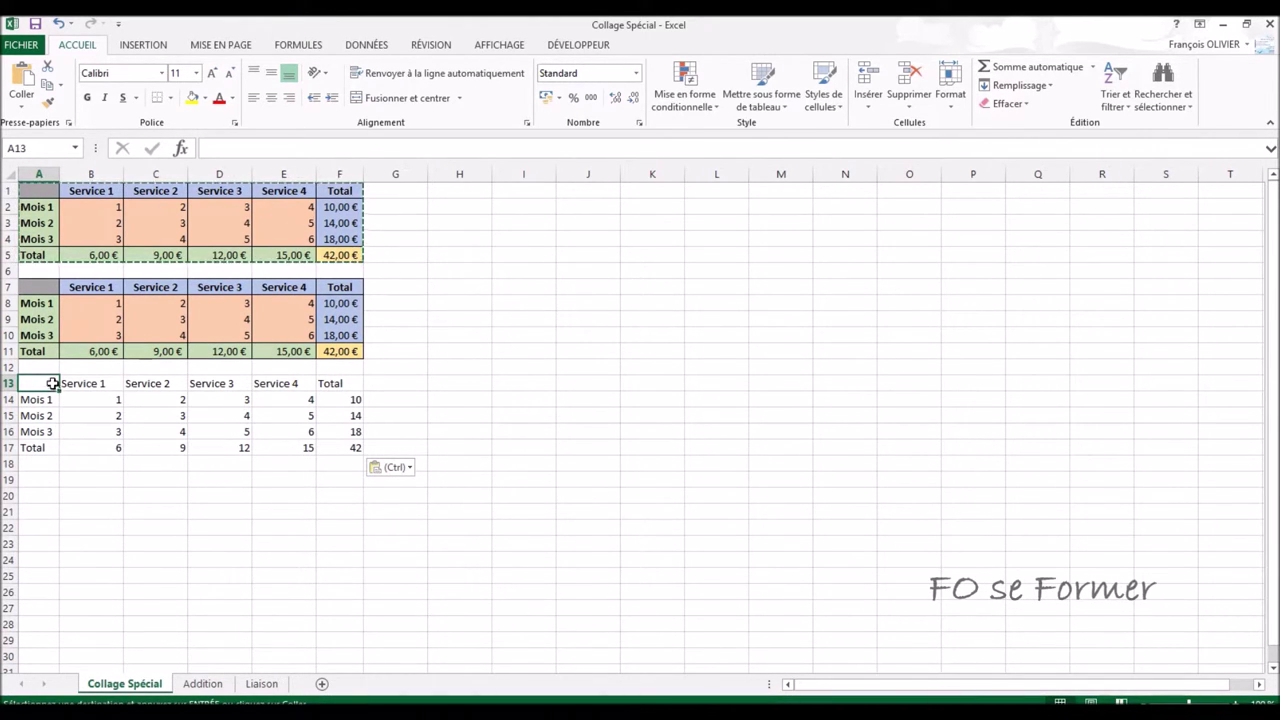
Apply the original Formats to A13:F17 through Collage spécial and check total B17's euro format.
click(21, 104)
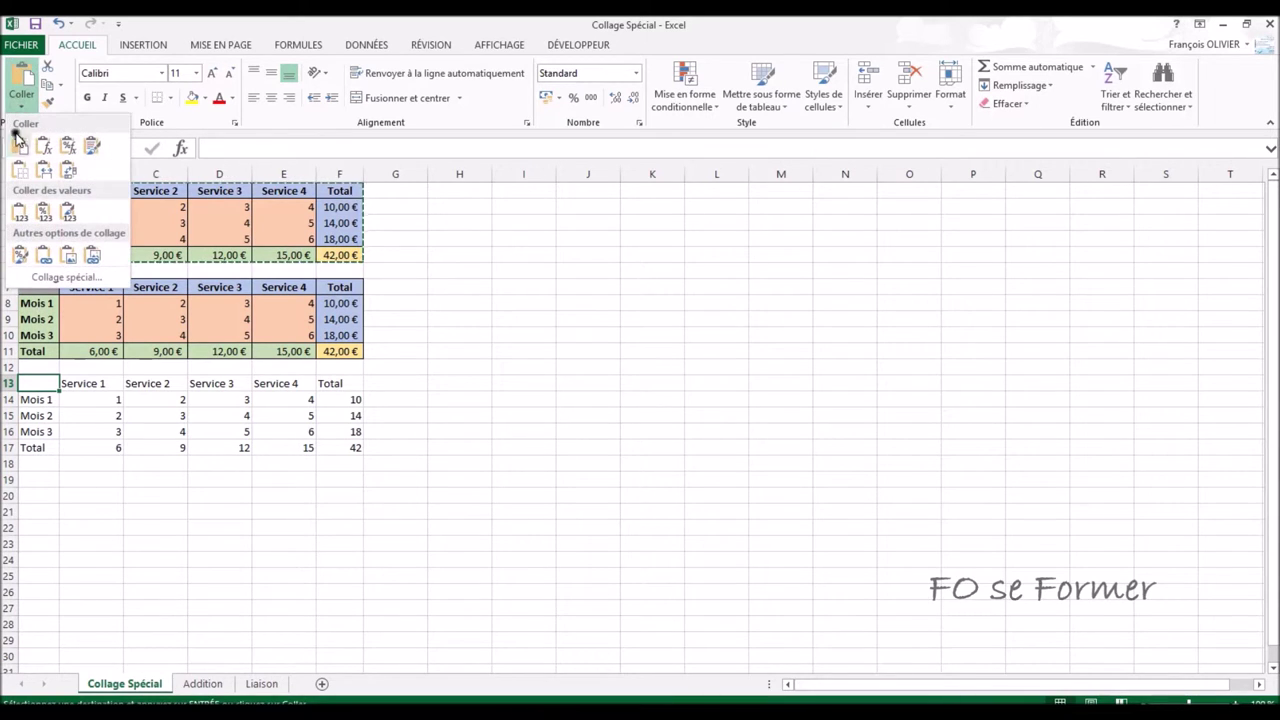
click(43, 279)
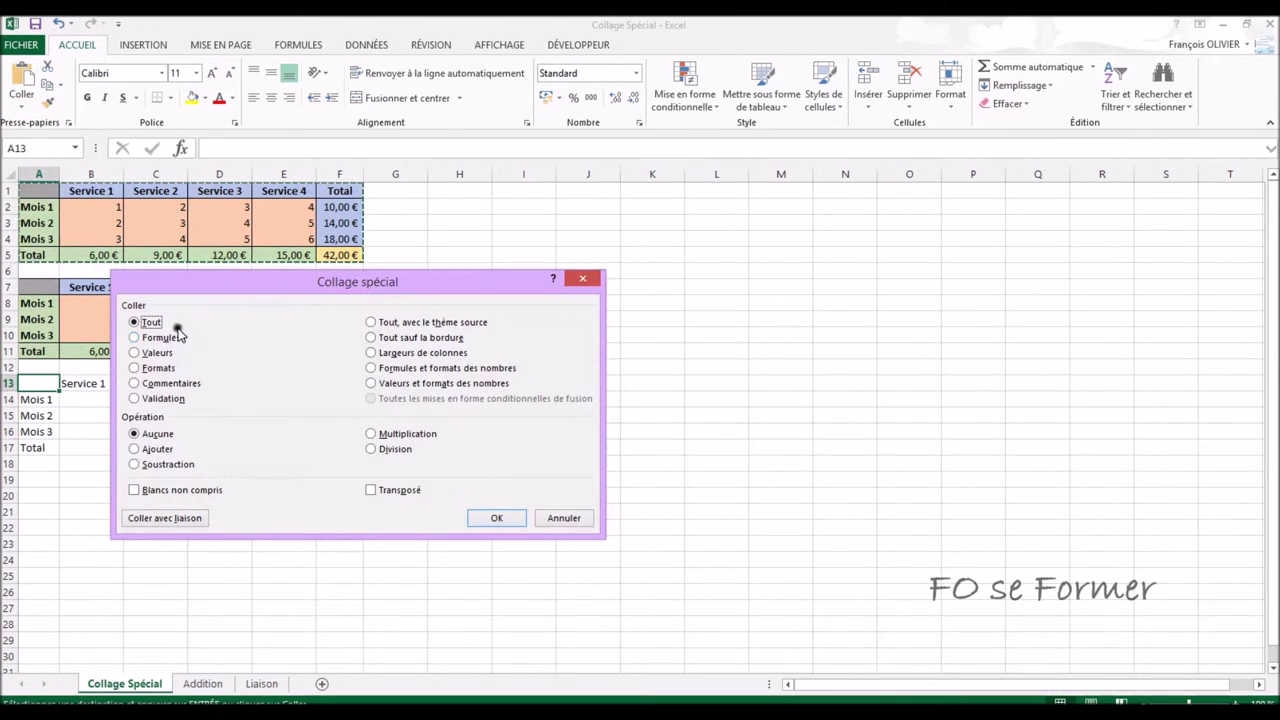
click(158, 368)
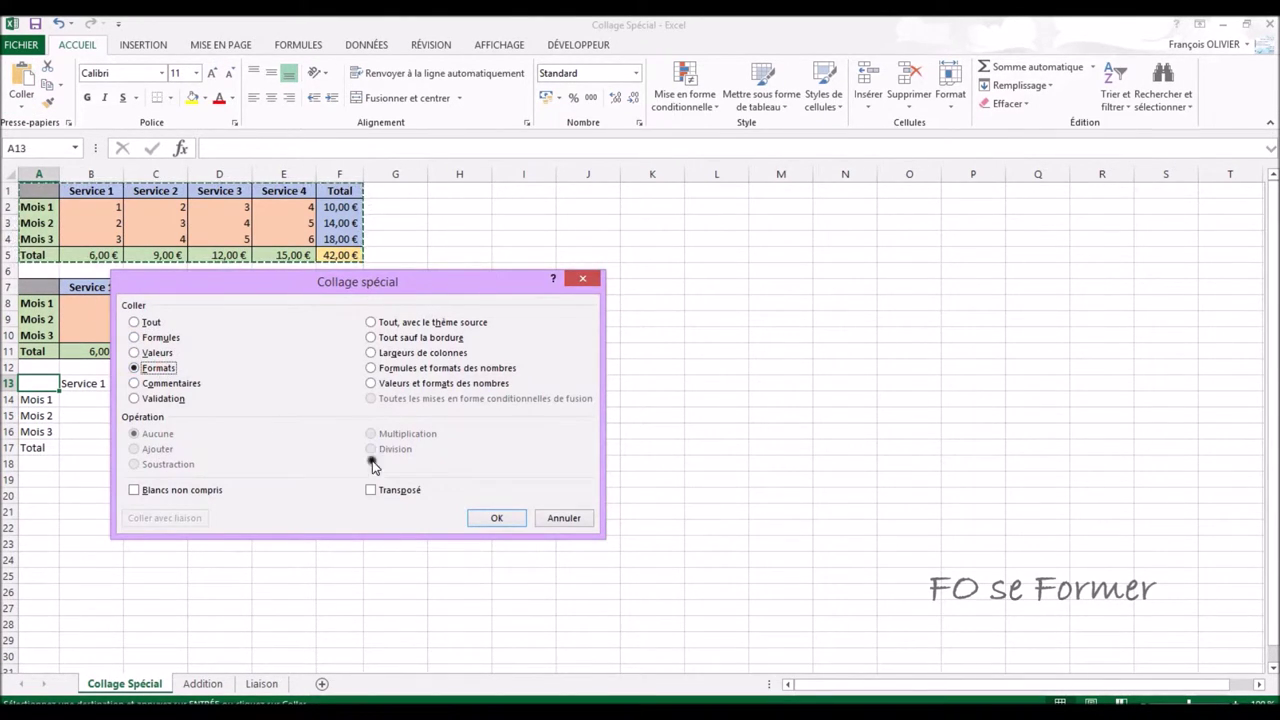
click(493, 518)
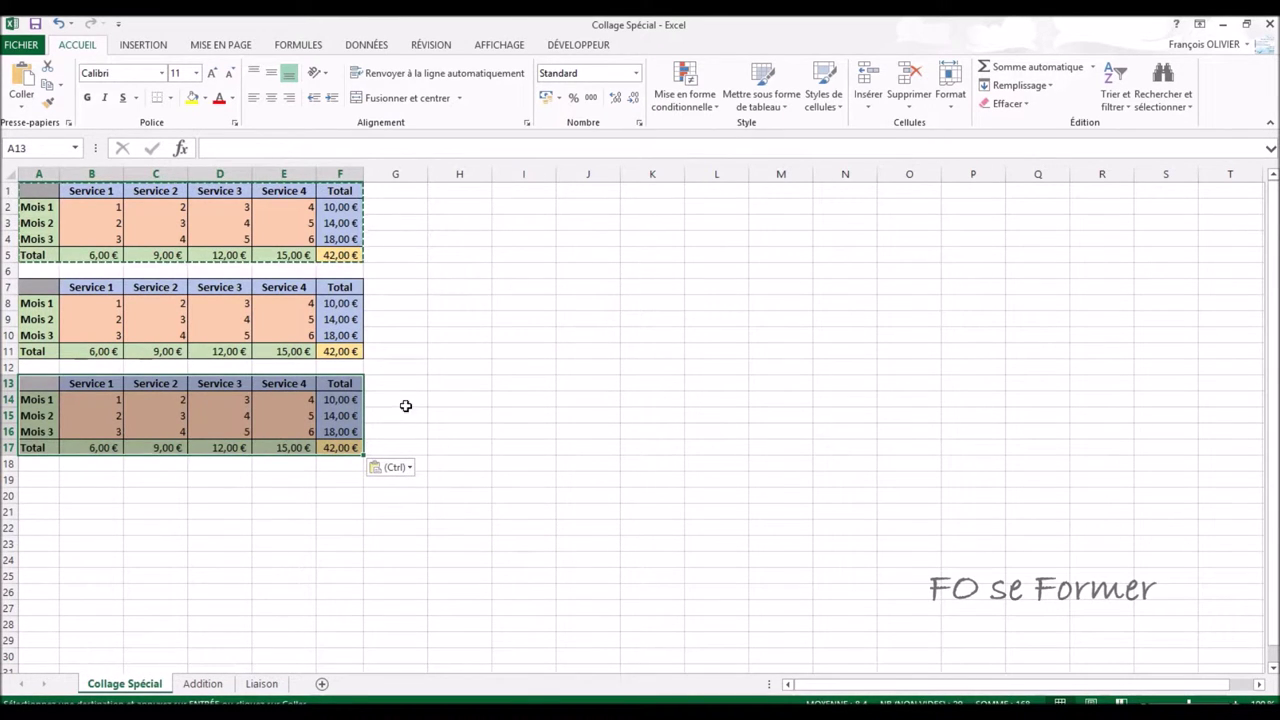
click(94, 448)
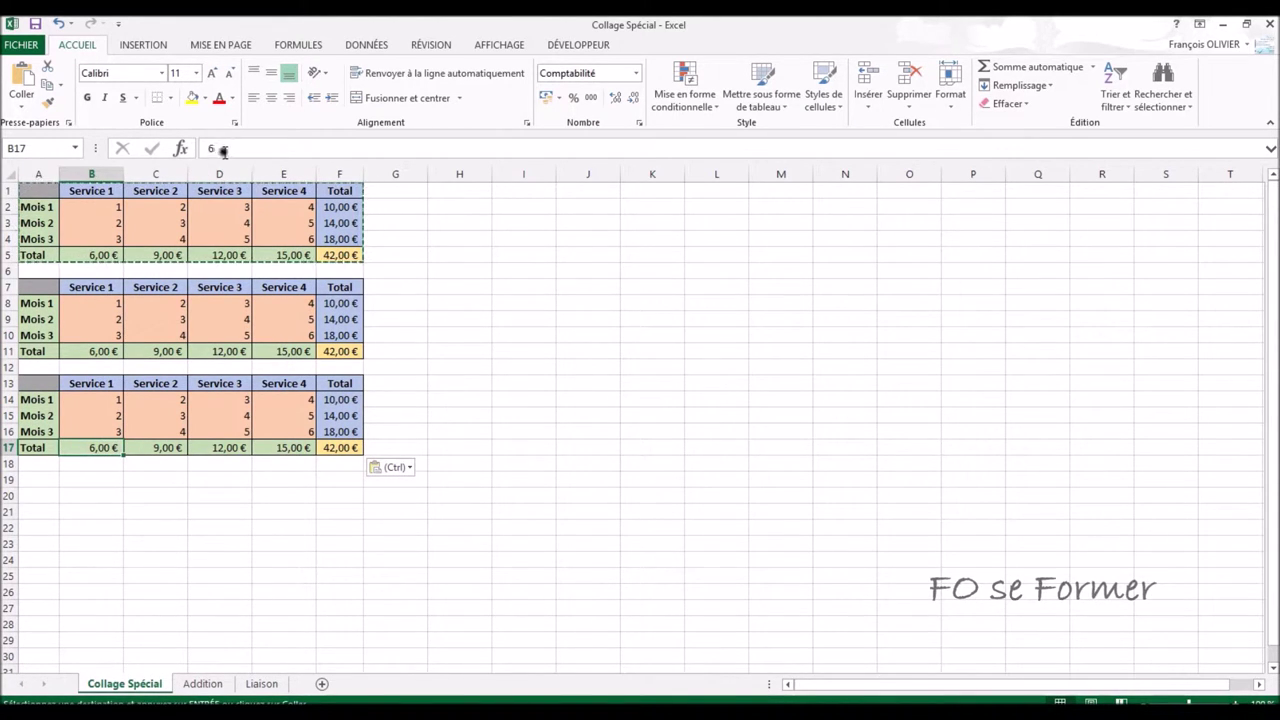
click(39, 480)
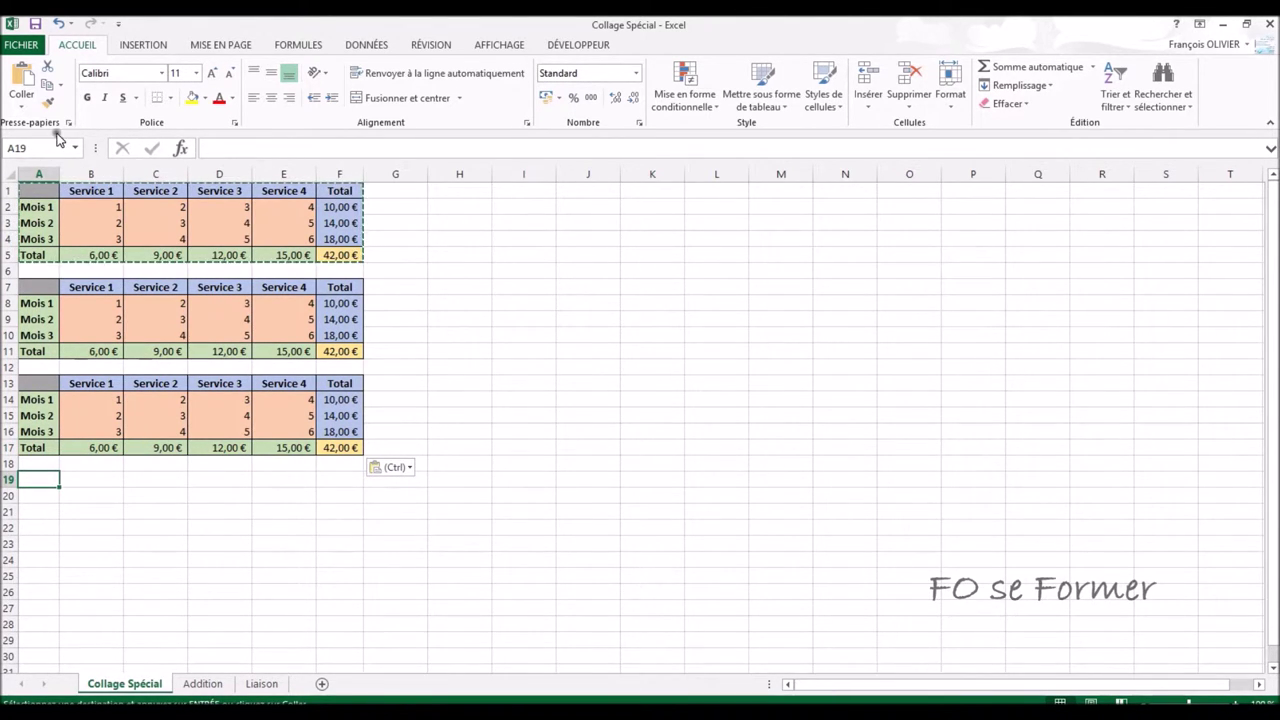
click(24, 108)
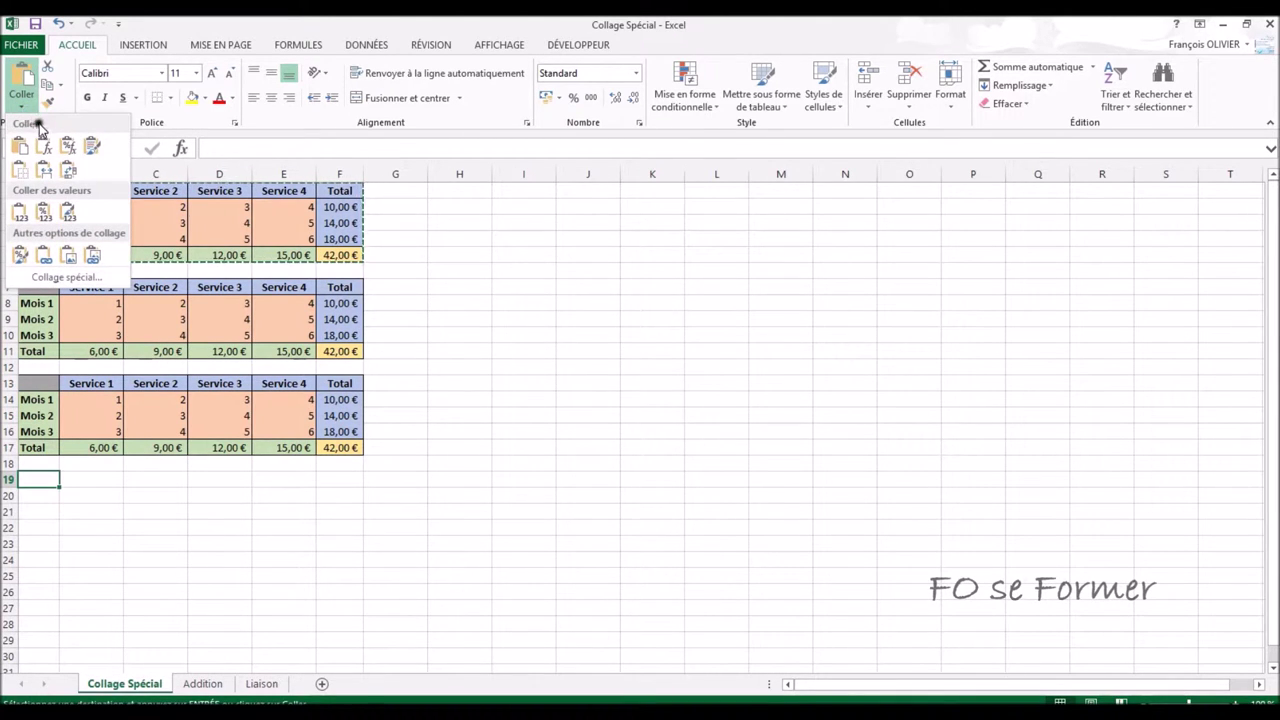
Paste formulas only at A19 and verify B23 still holds =SOMME(B20:B22).
click(44, 146)
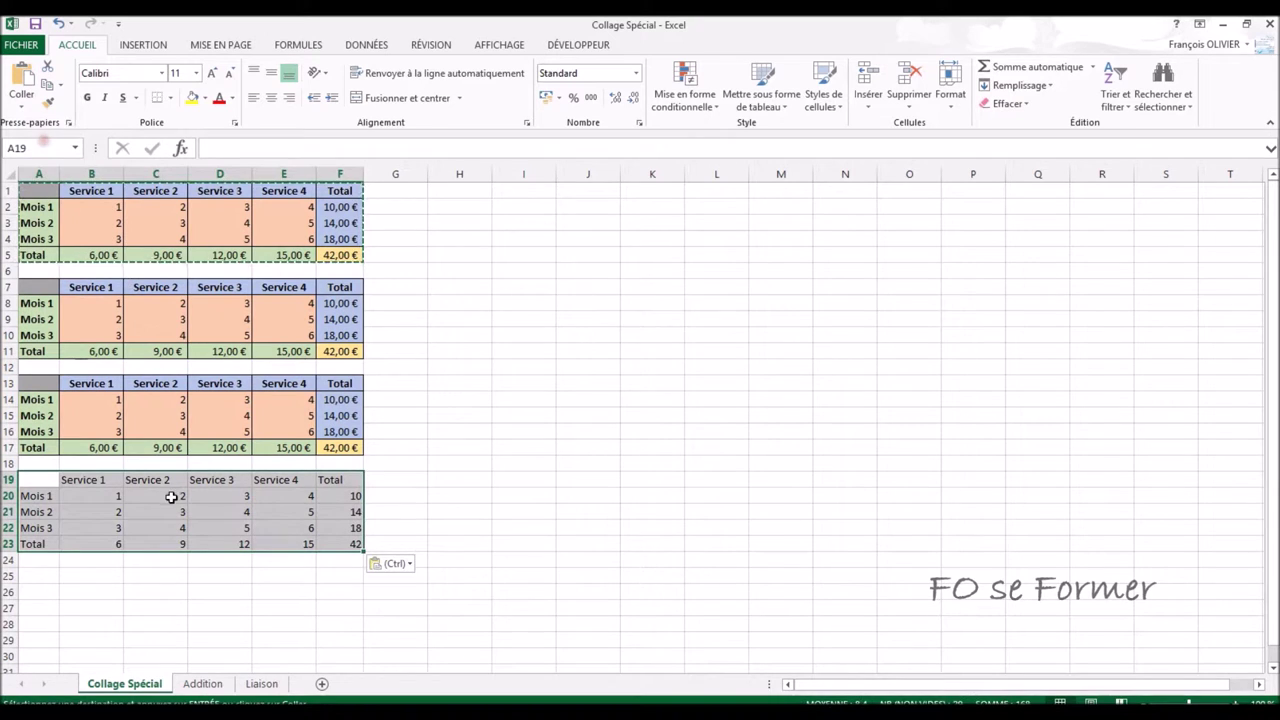
click(113, 546)
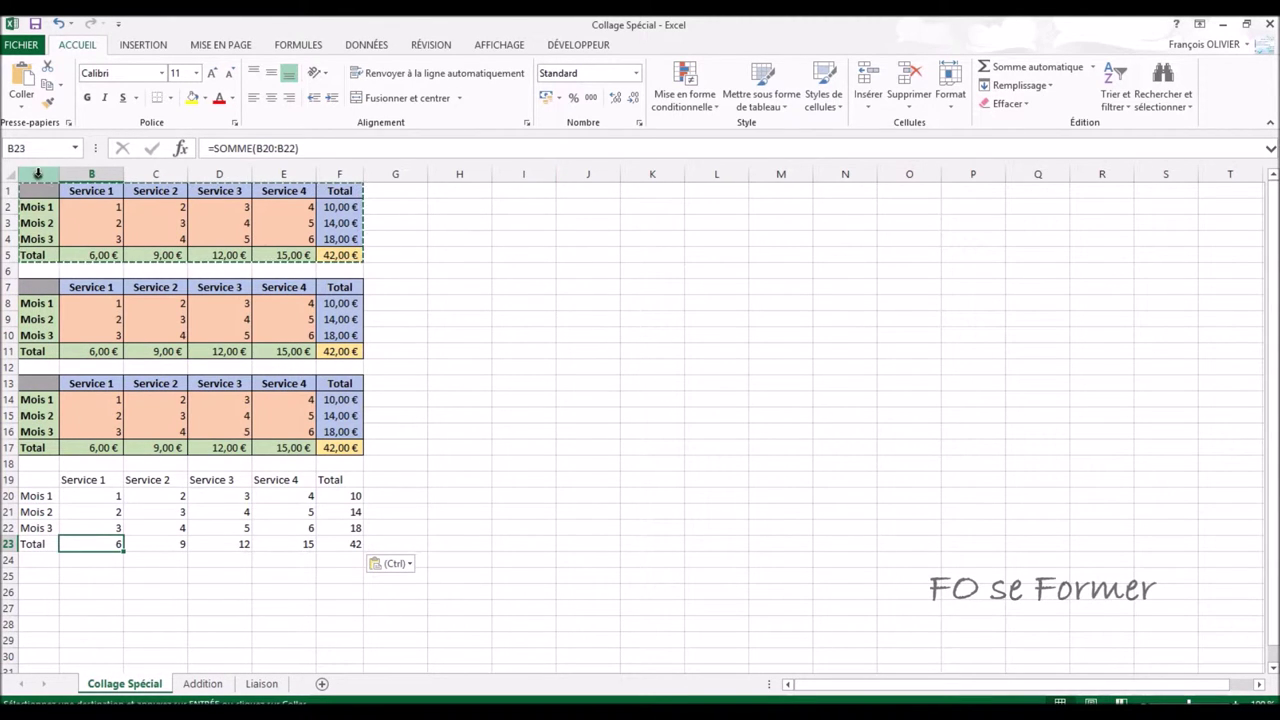
click(540, 191)
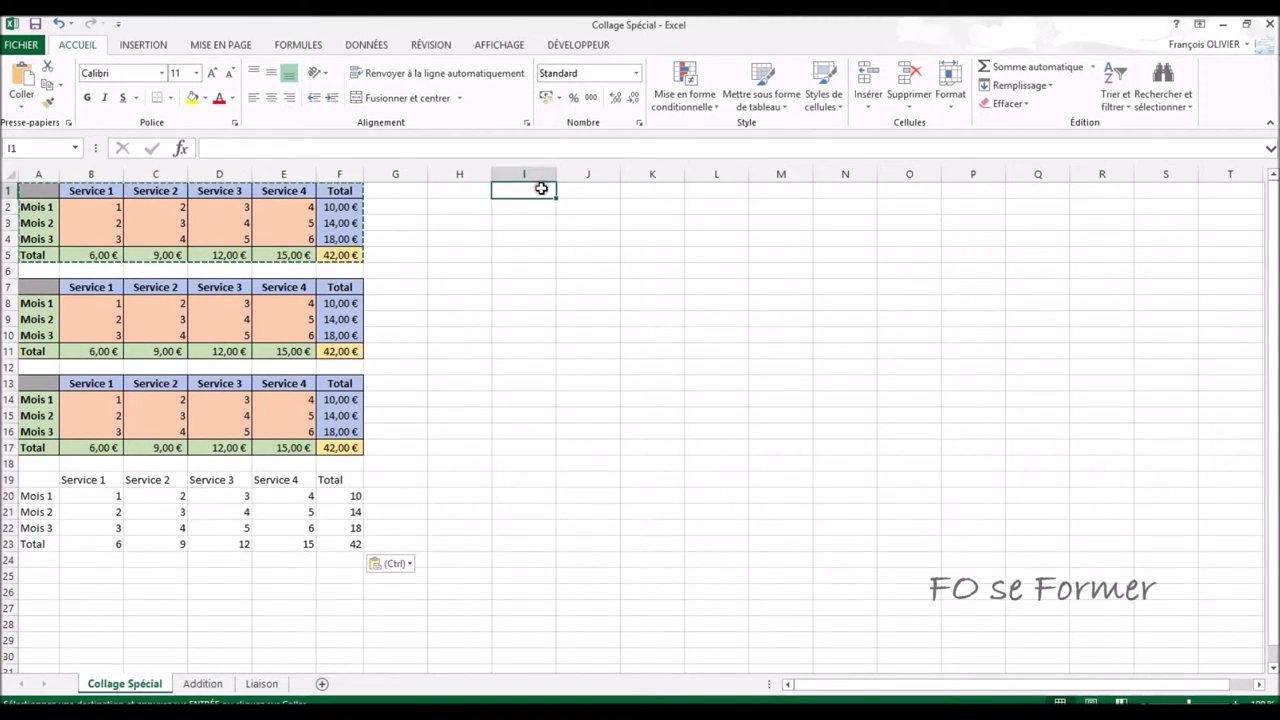
Copy the source column widths onto columns I to N with Collage spécial > Largeurs de colonnes.
click(24, 102)
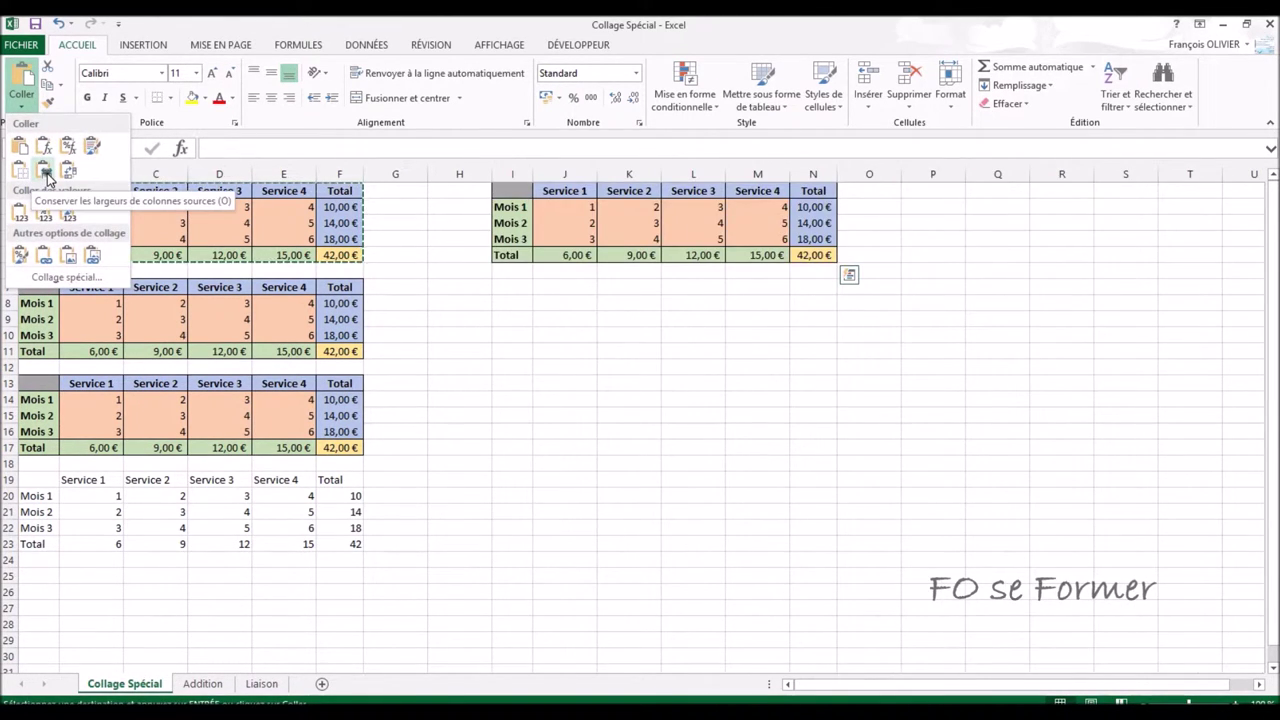
click(37, 280)
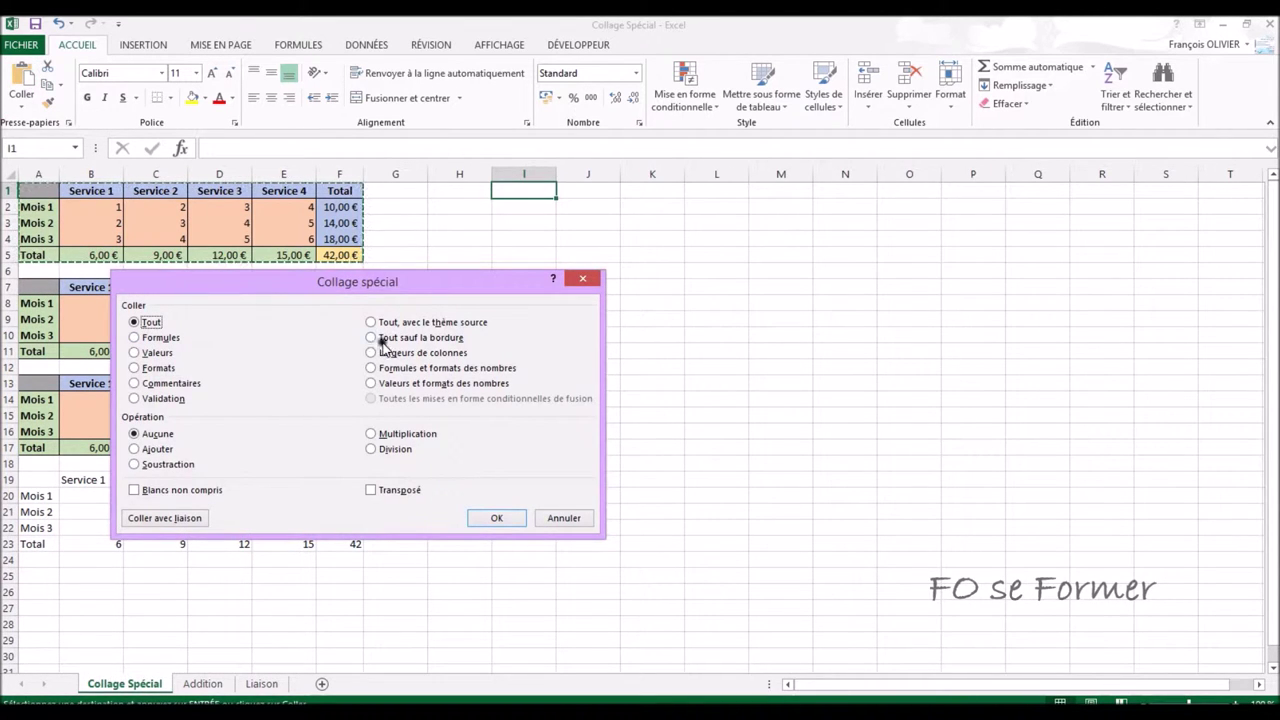
click(434, 353)
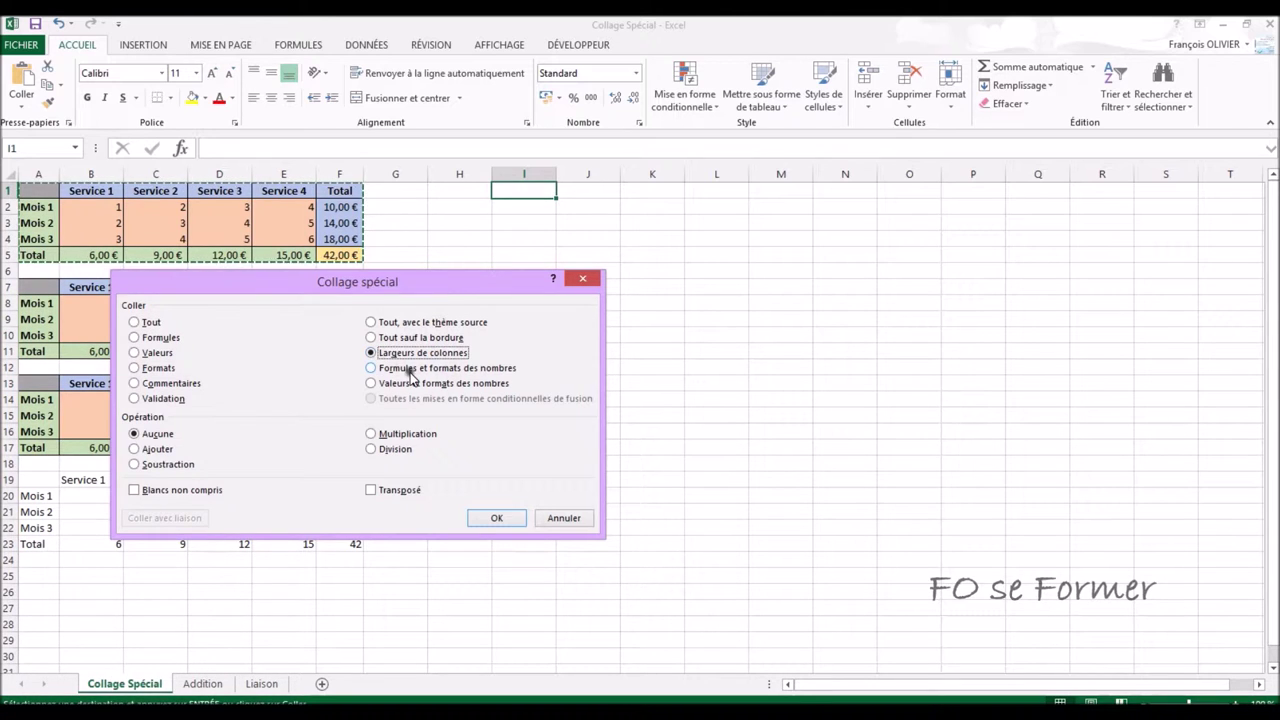
click(499, 518)
click(497, 518)
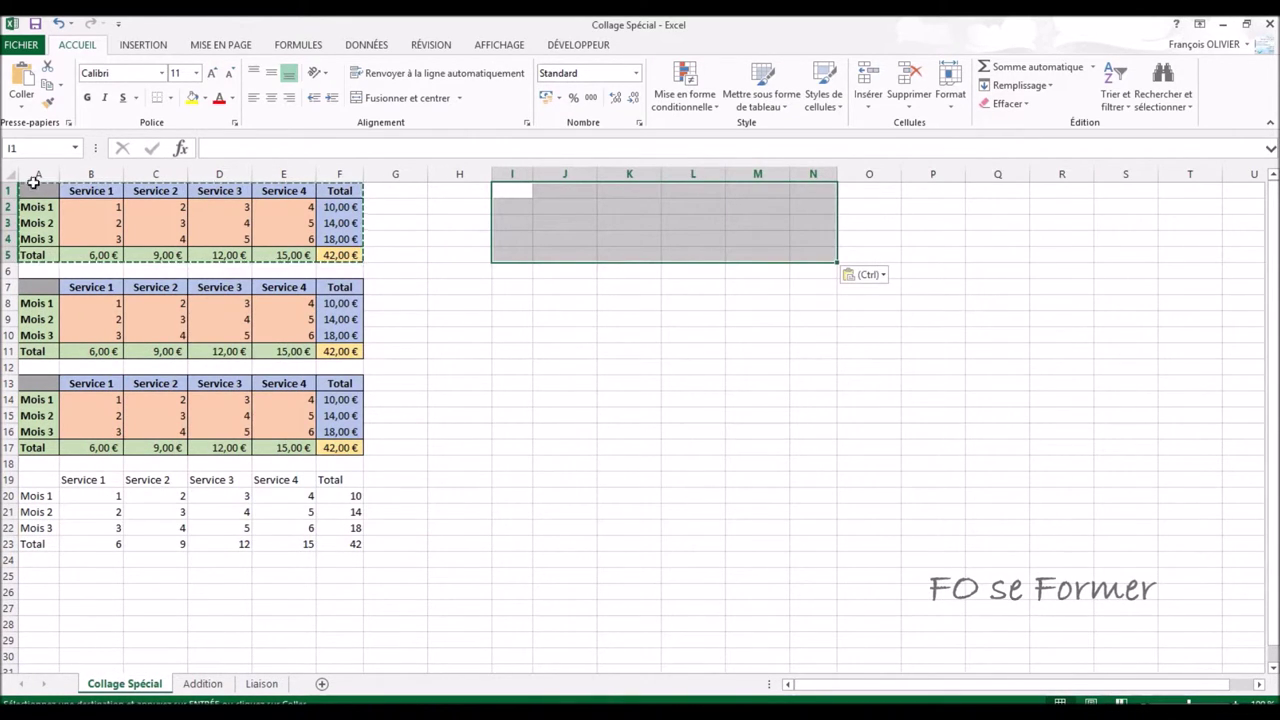
click(617, 333)
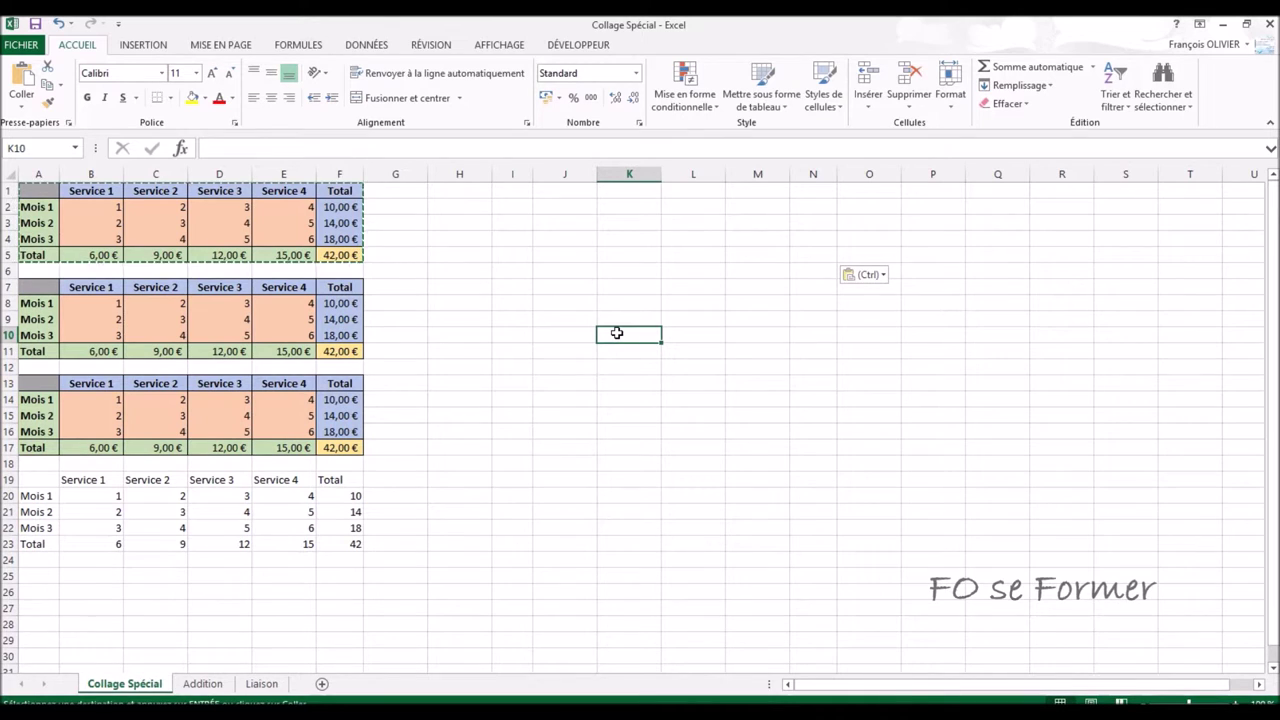
click(506, 253)
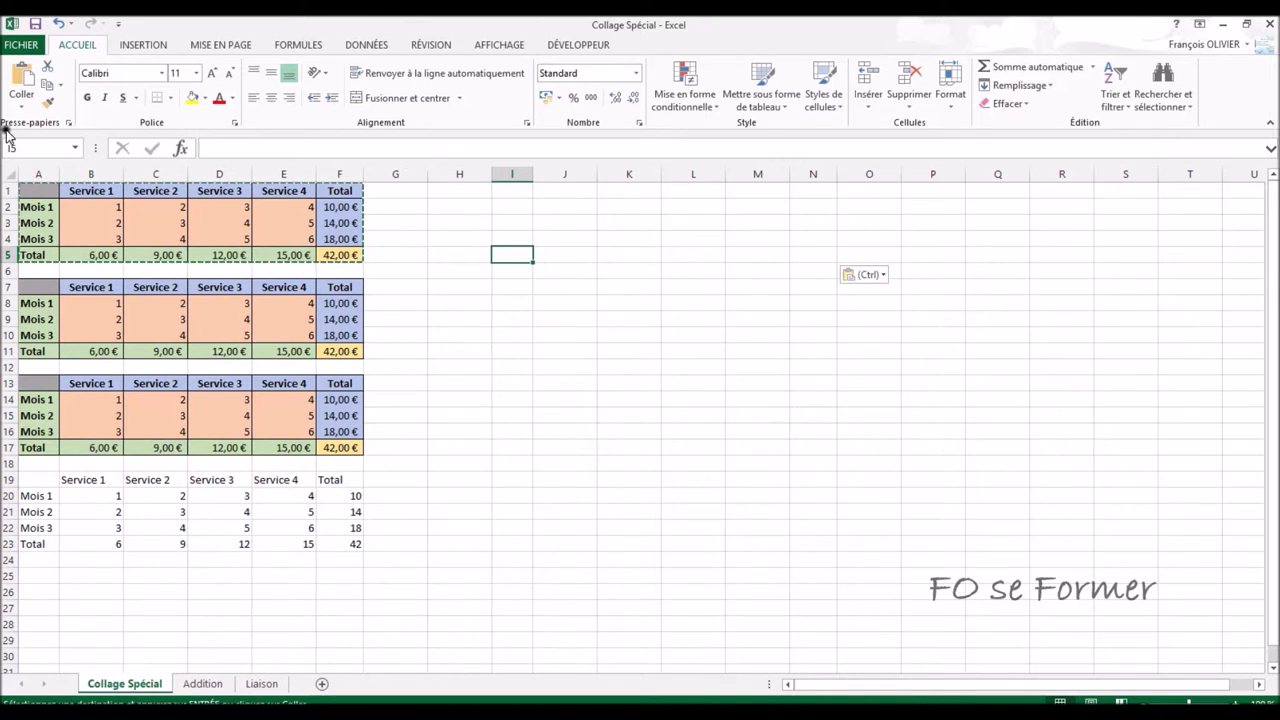
click(21, 100)
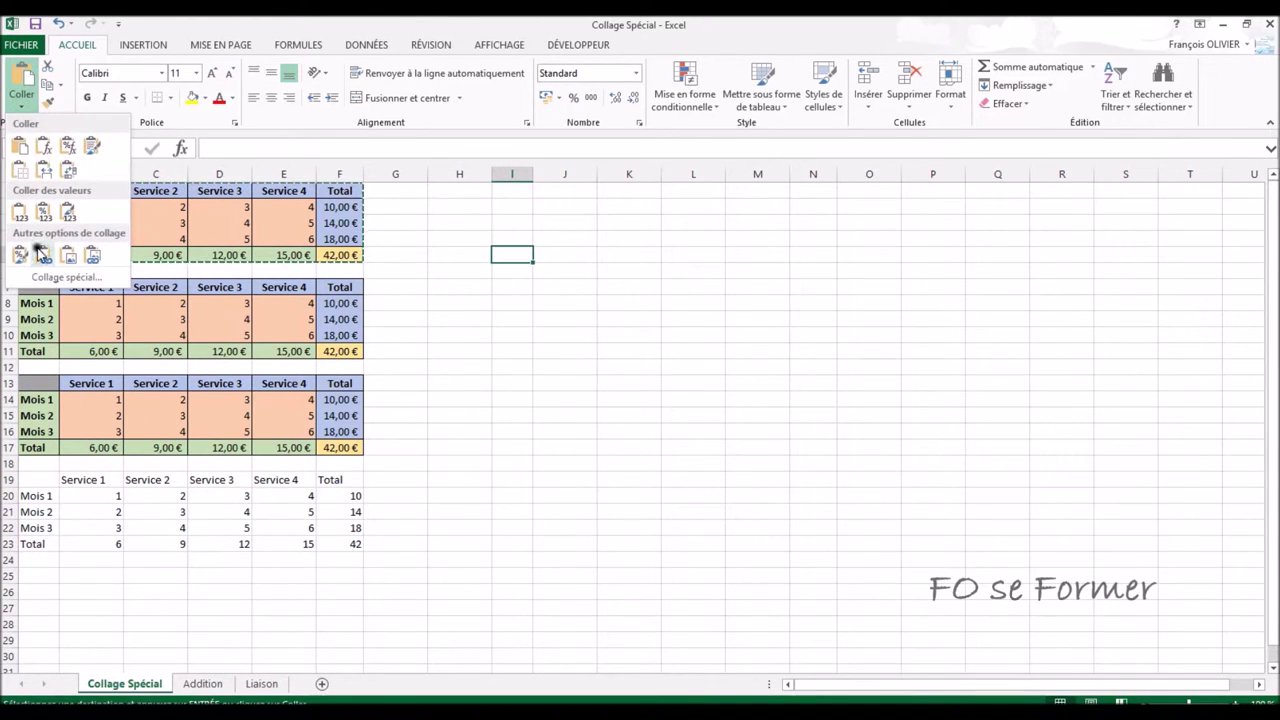
Paste the table as a picture at I5, then move it toward column H and resize it.
click(69, 257)
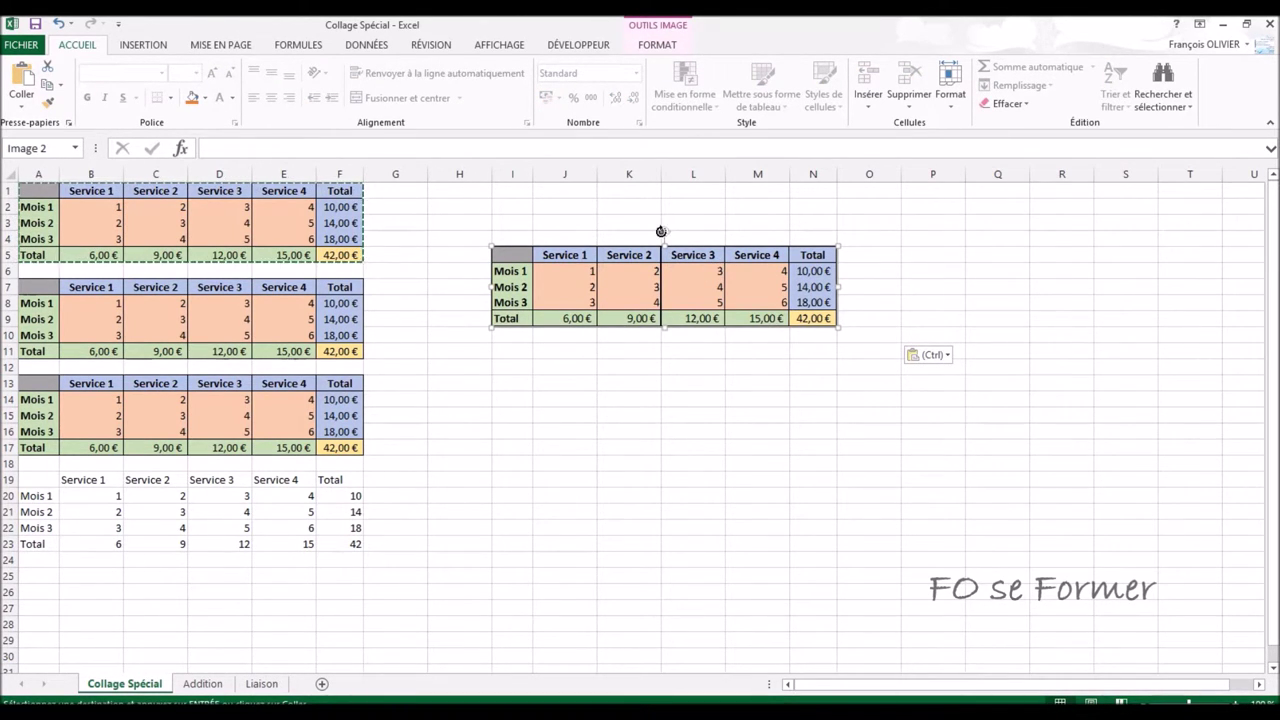
mouse_move(662, 231)
mouse_down()
mouse_move(638, 240)
mouse_move(662, 236)
mouse_up()
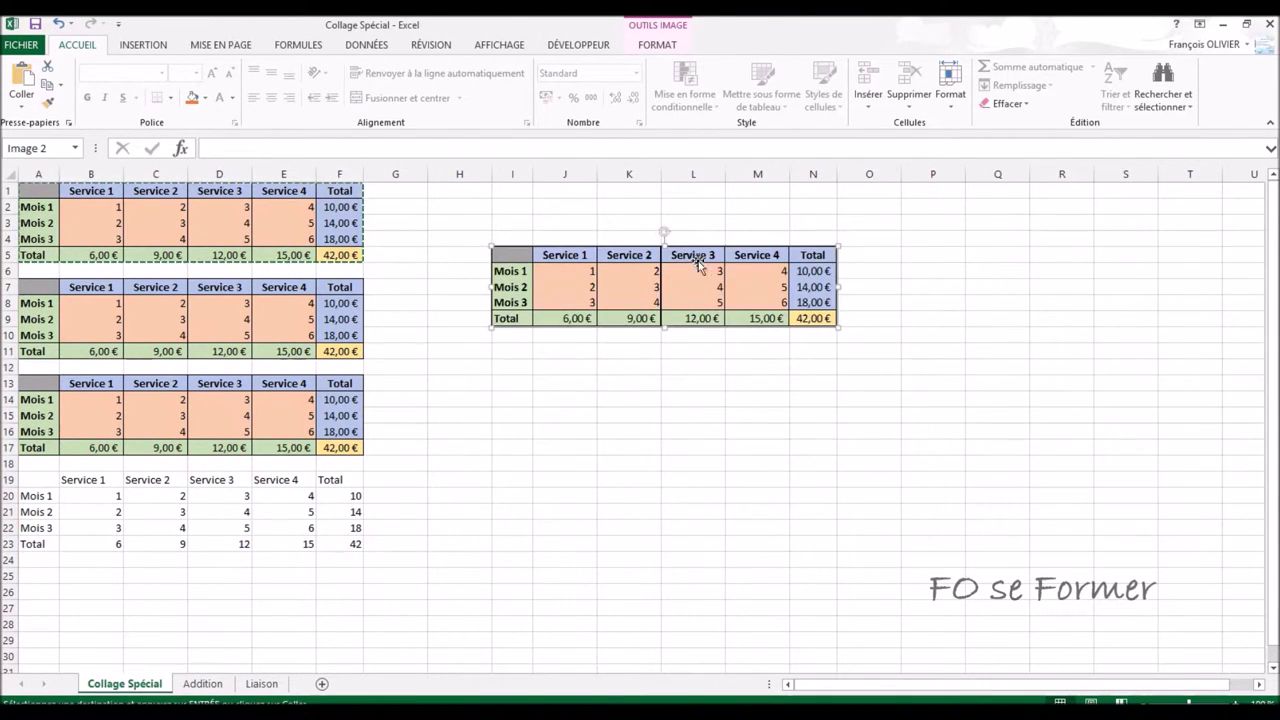
drag(722, 288, 652, 255)
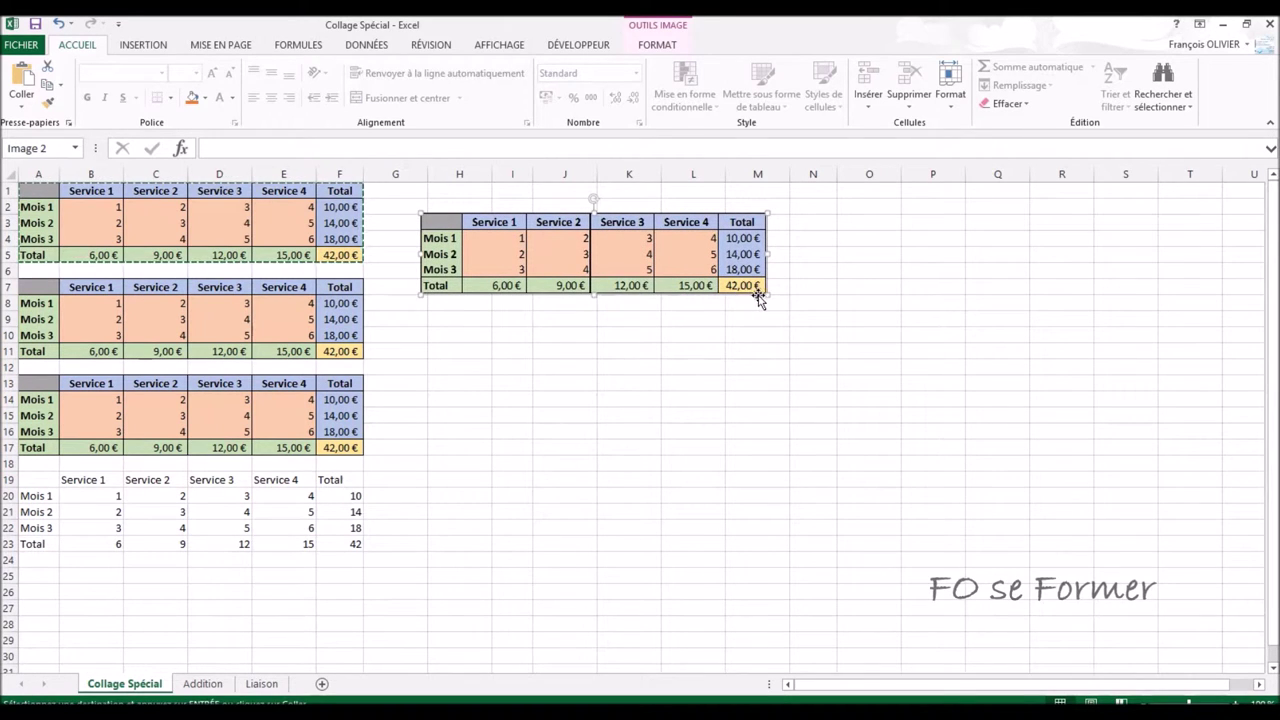
drag(766, 295, 885, 370)
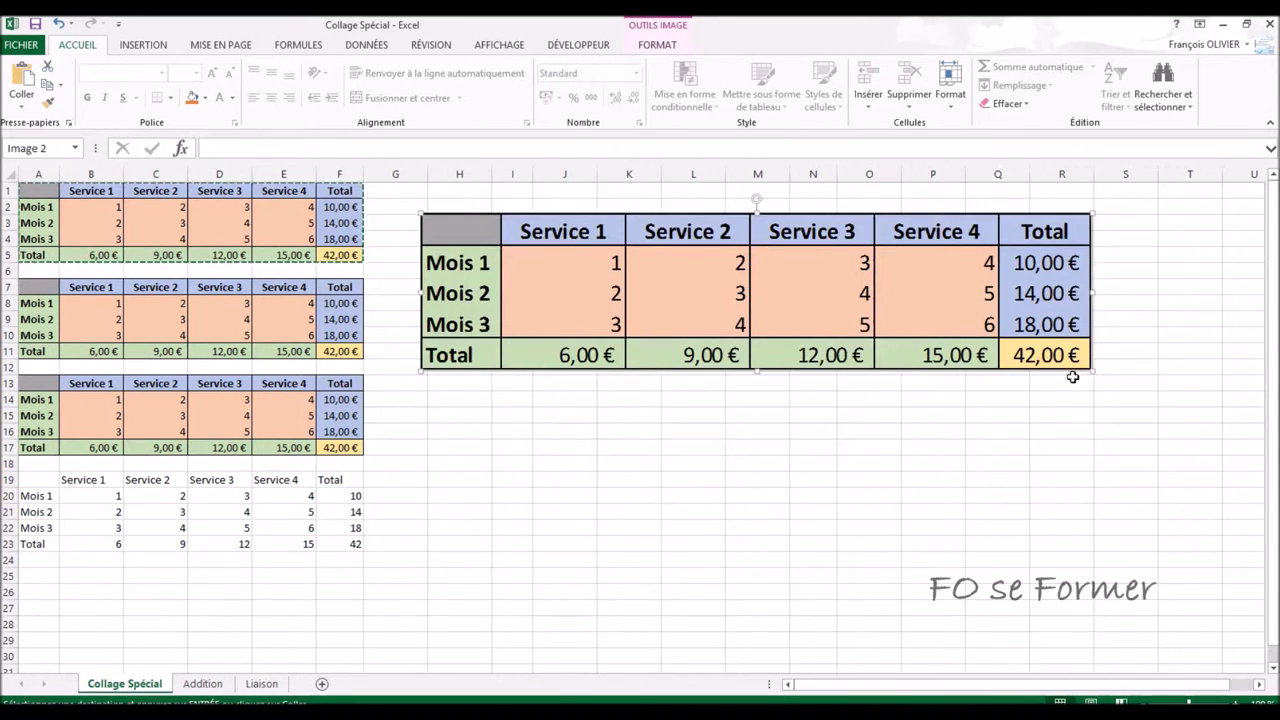
drag(1094, 369, 1087, 368)
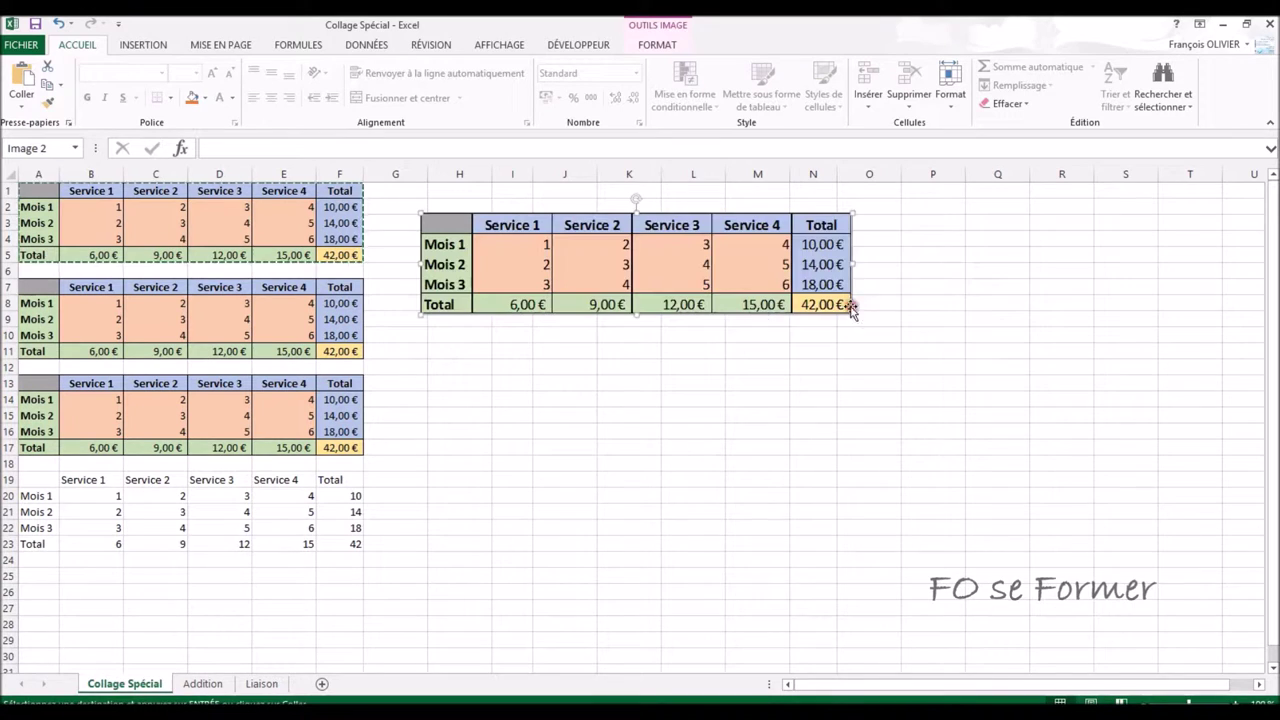
Give the table picture a tilted 3D perspective style and nudge it slightly up-left.
click(654, 47)
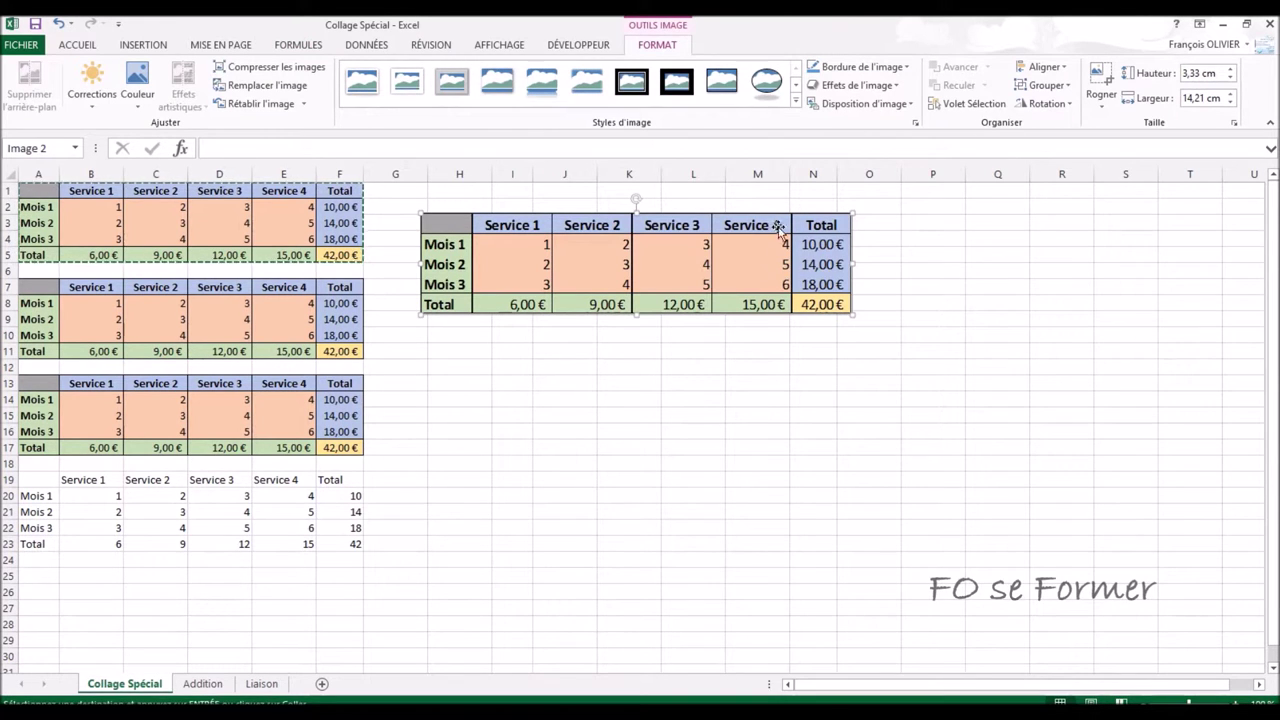
click(797, 104)
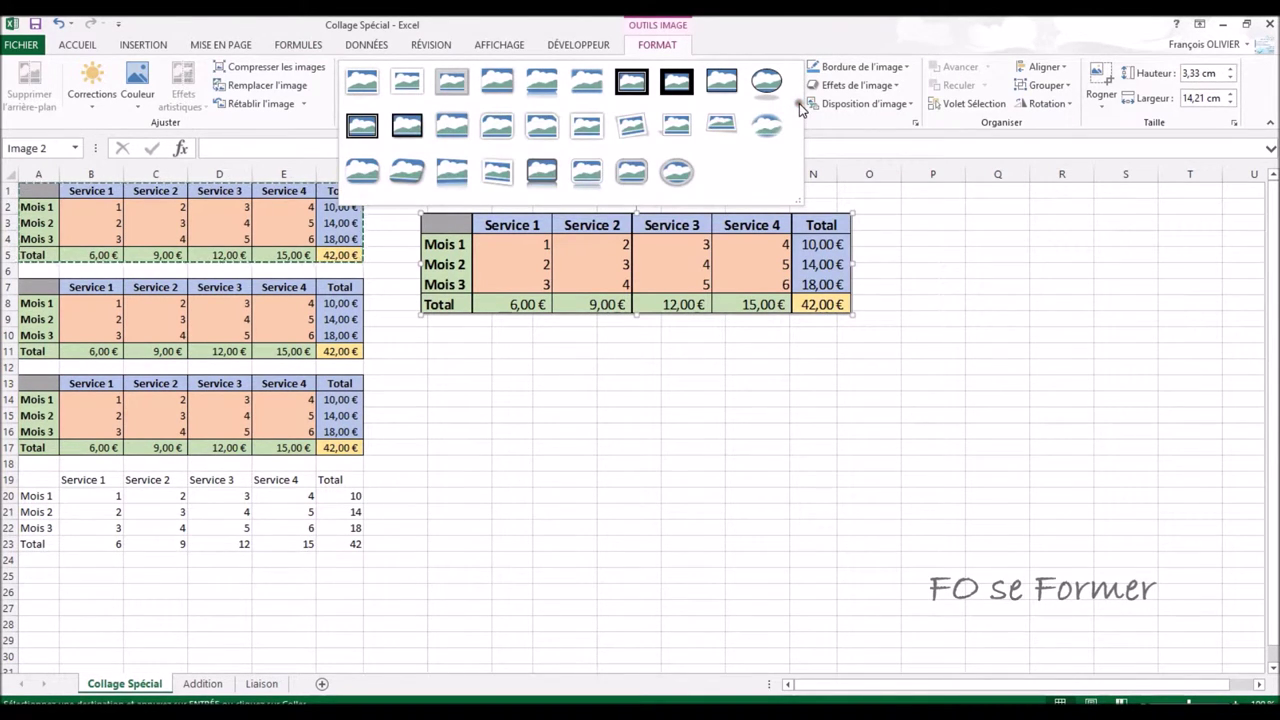
click(396, 171)
click(620, 357)
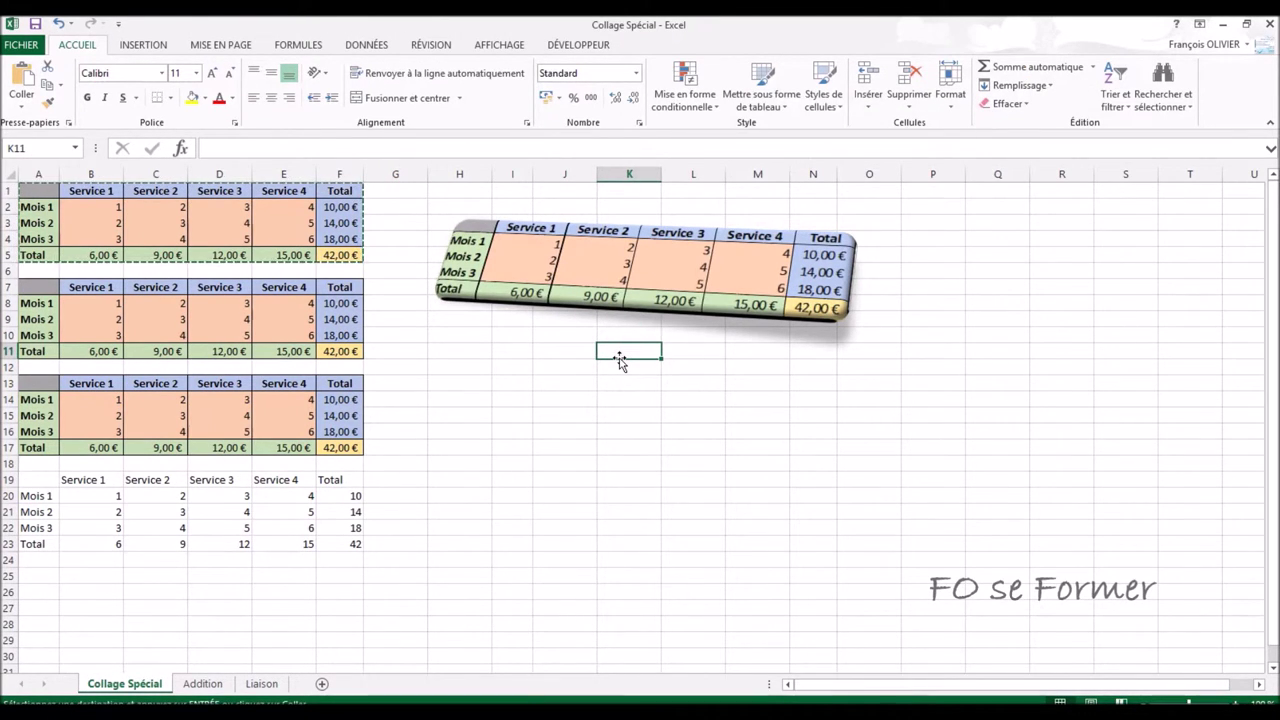
drag(666, 292, 653, 267)
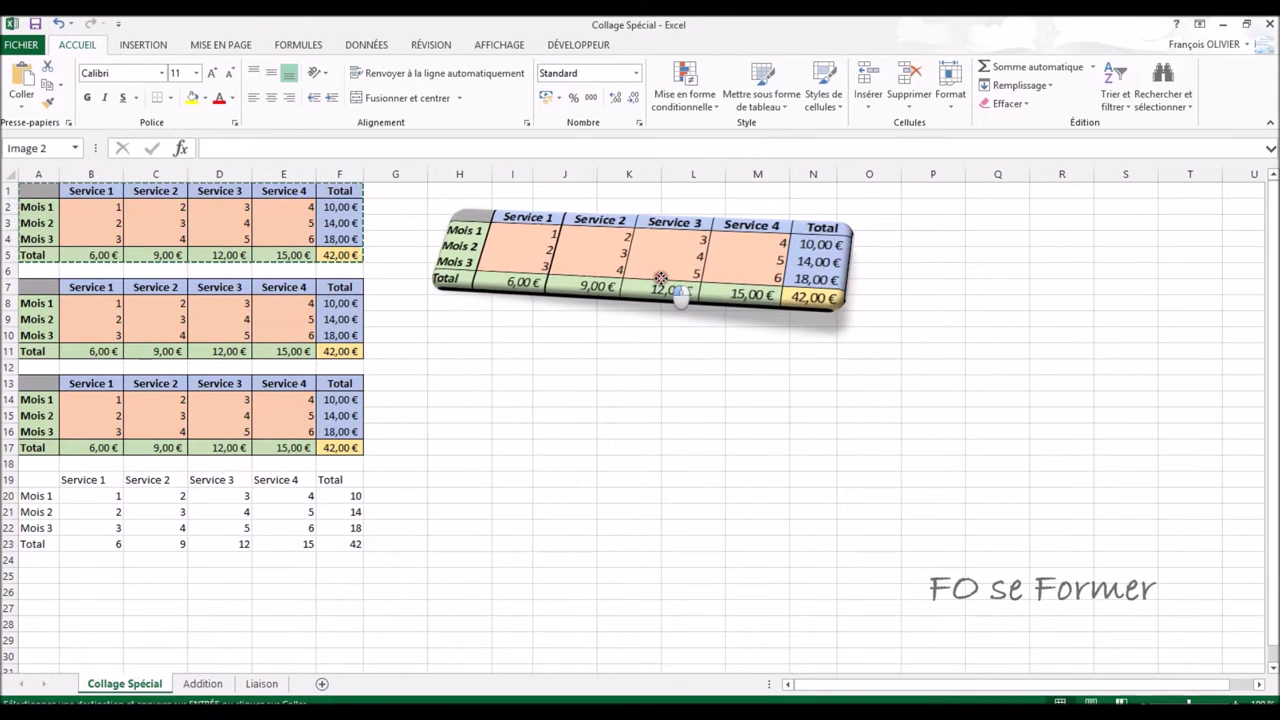
click(631, 334)
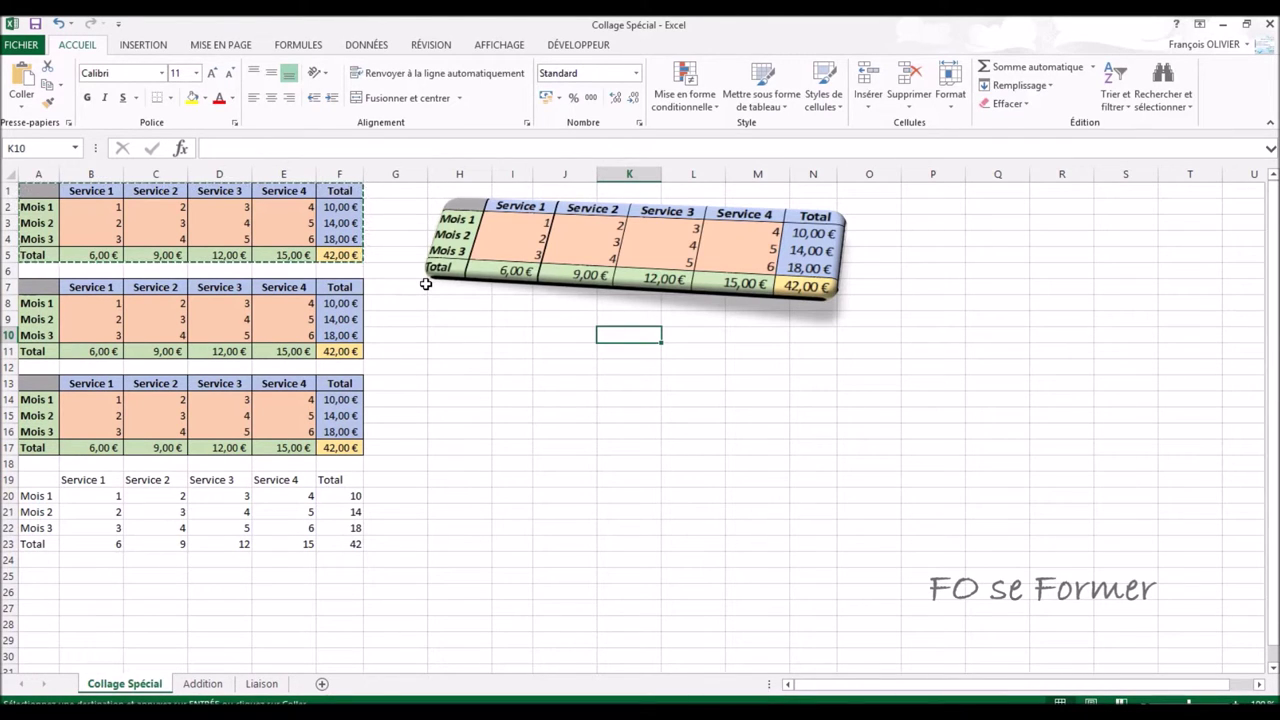
click(21, 100)
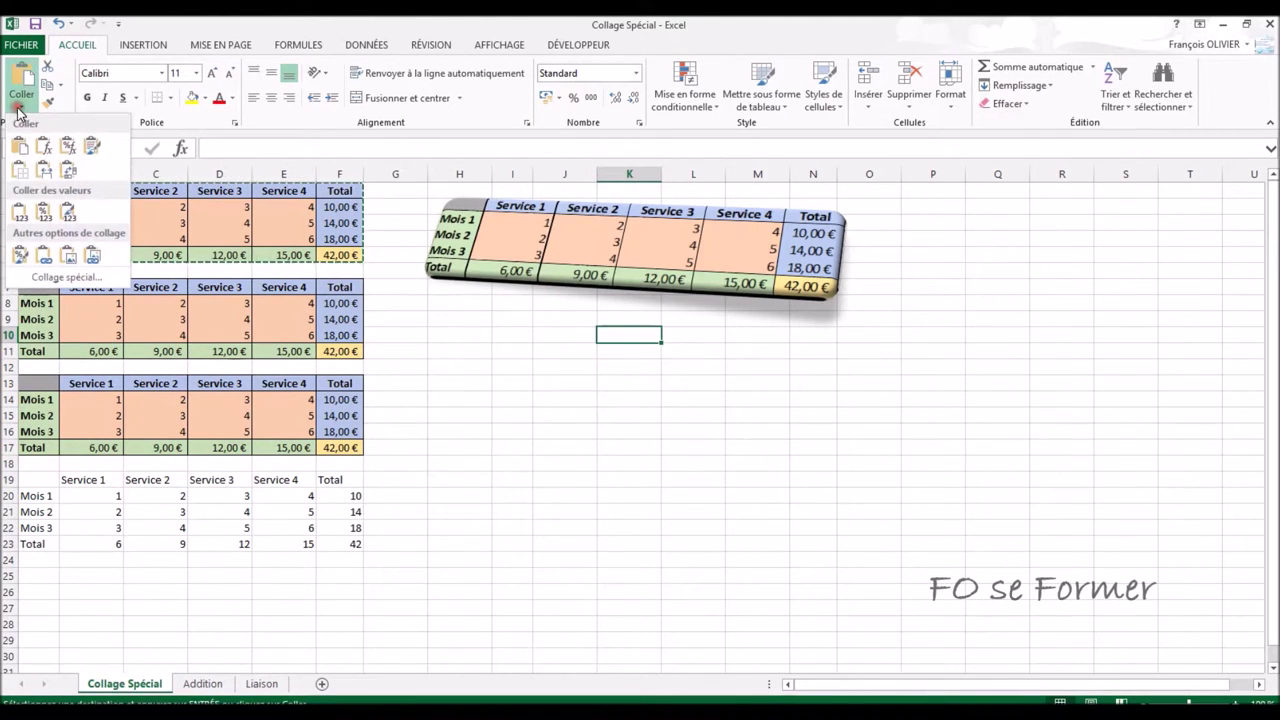
Paste a linked picture of A1:F5 and position it under the 3D picture, checking its source range.
click(93, 258)
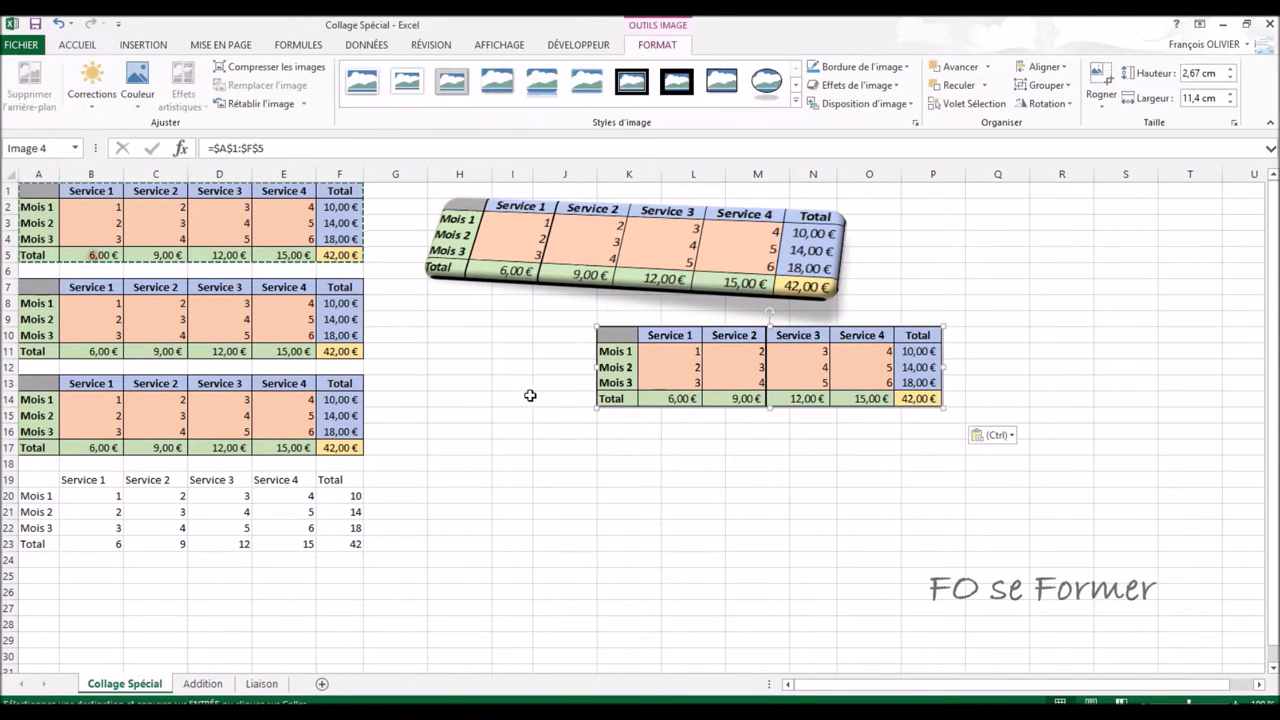
drag(729, 370, 570, 373)
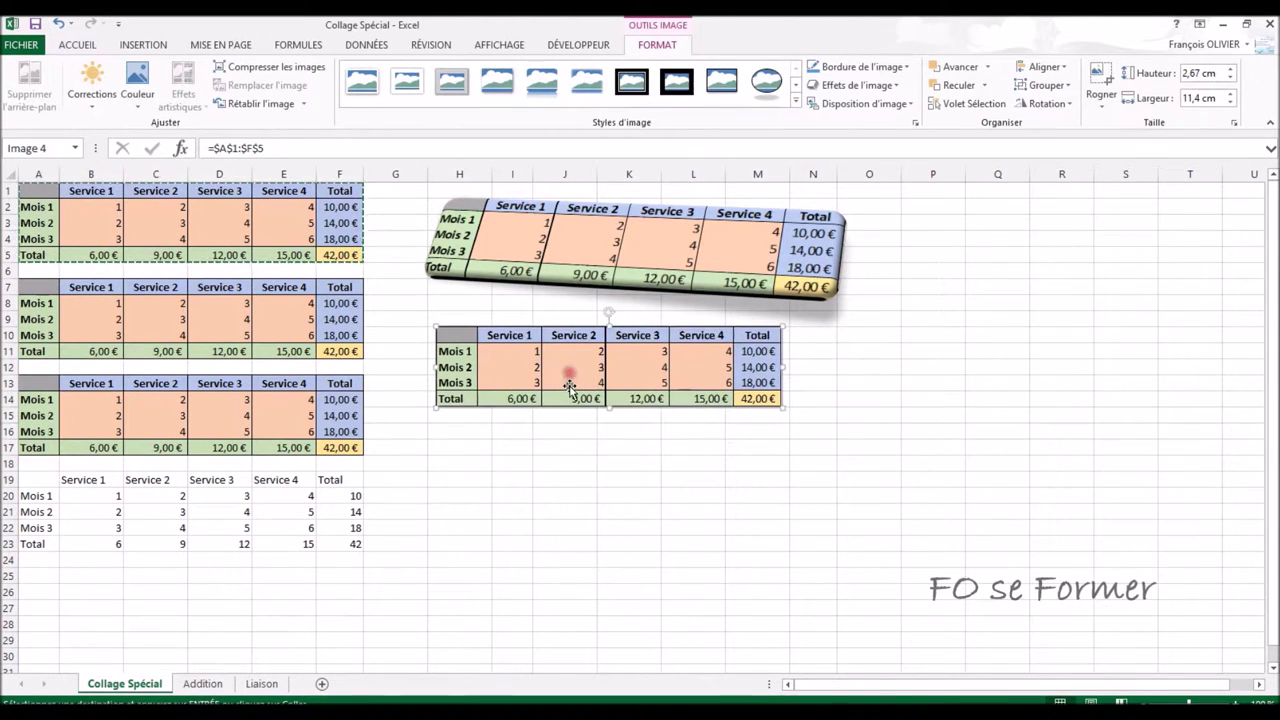
drag(641, 367, 660, 398)
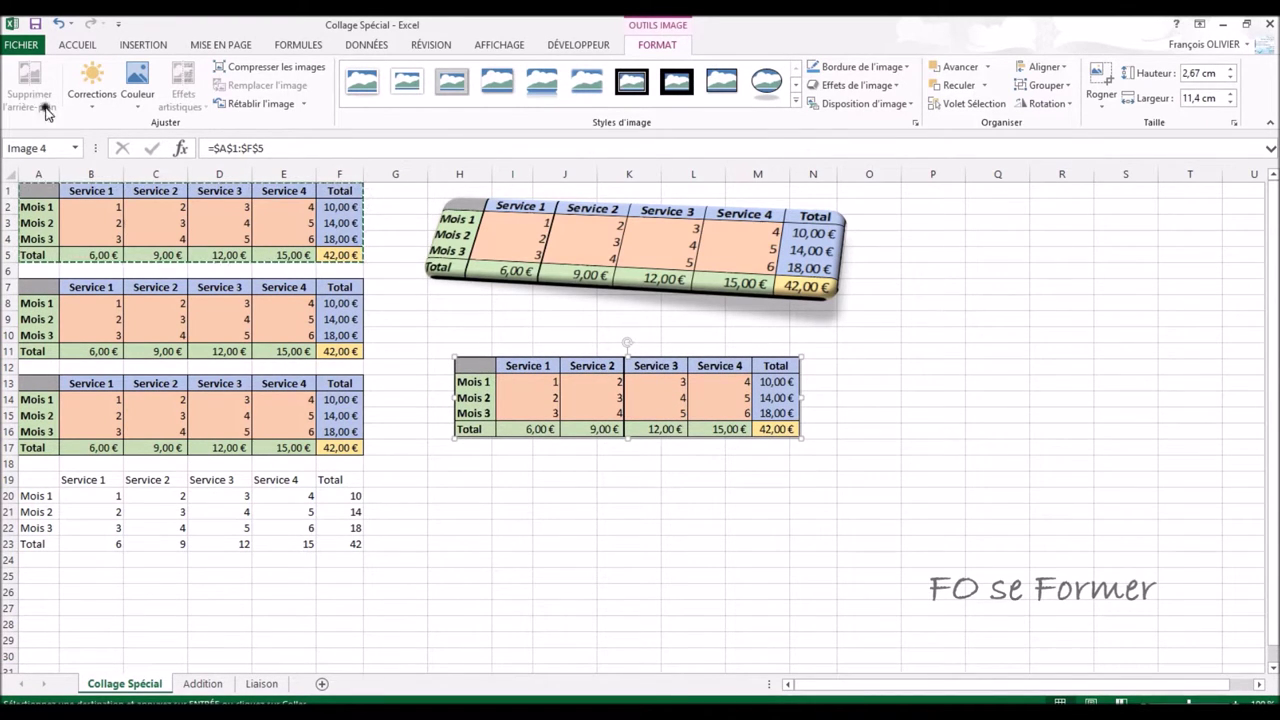
click(406, 303)
click(24, 97)
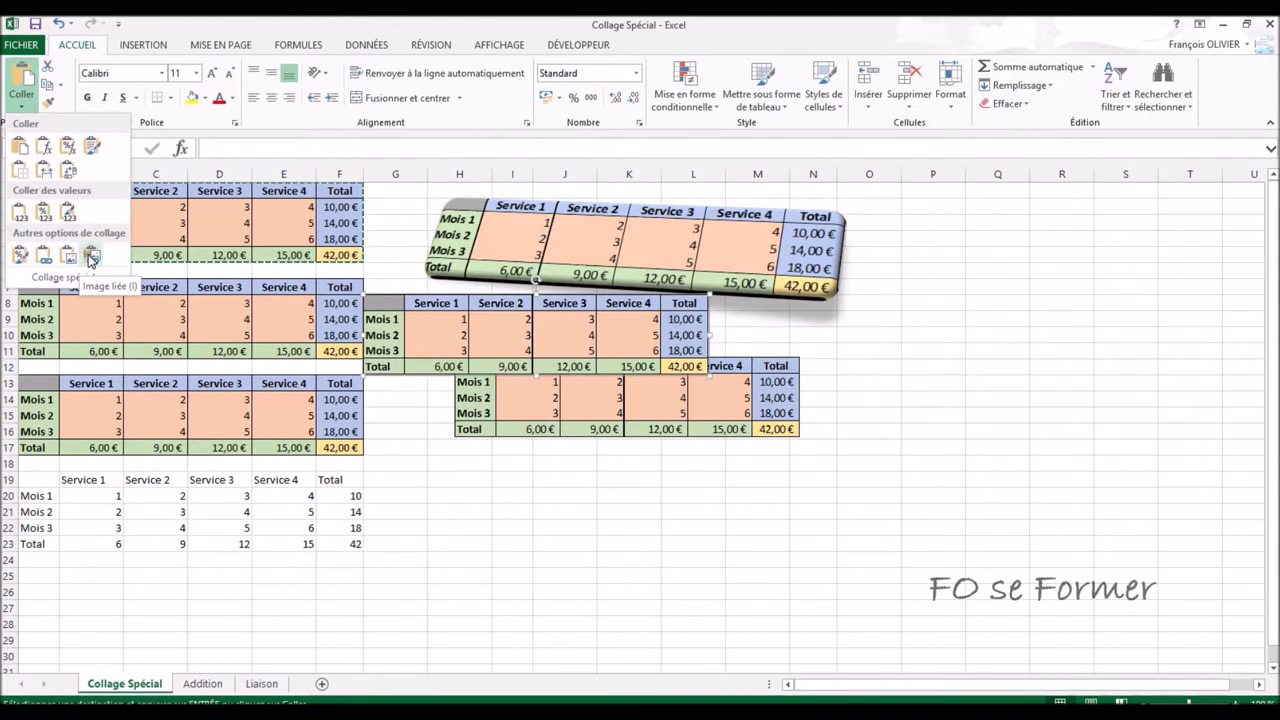
click(622, 253)
click(622, 253)
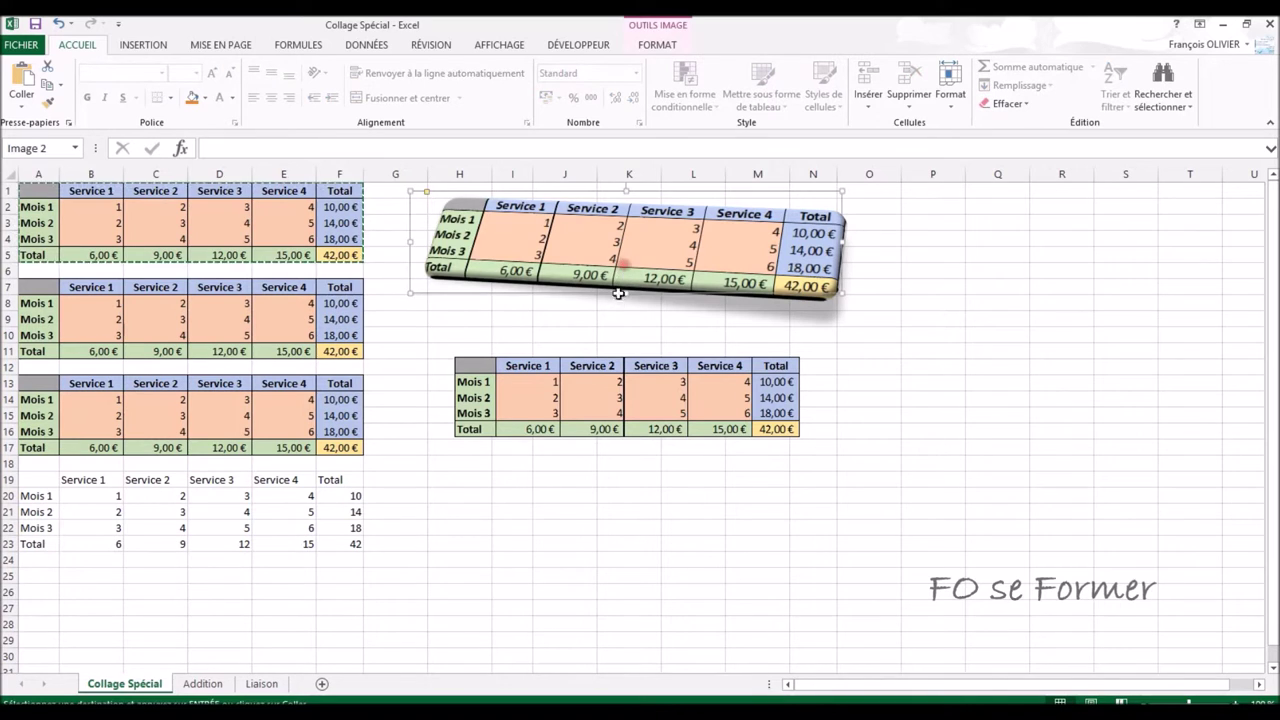
click(612, 383)
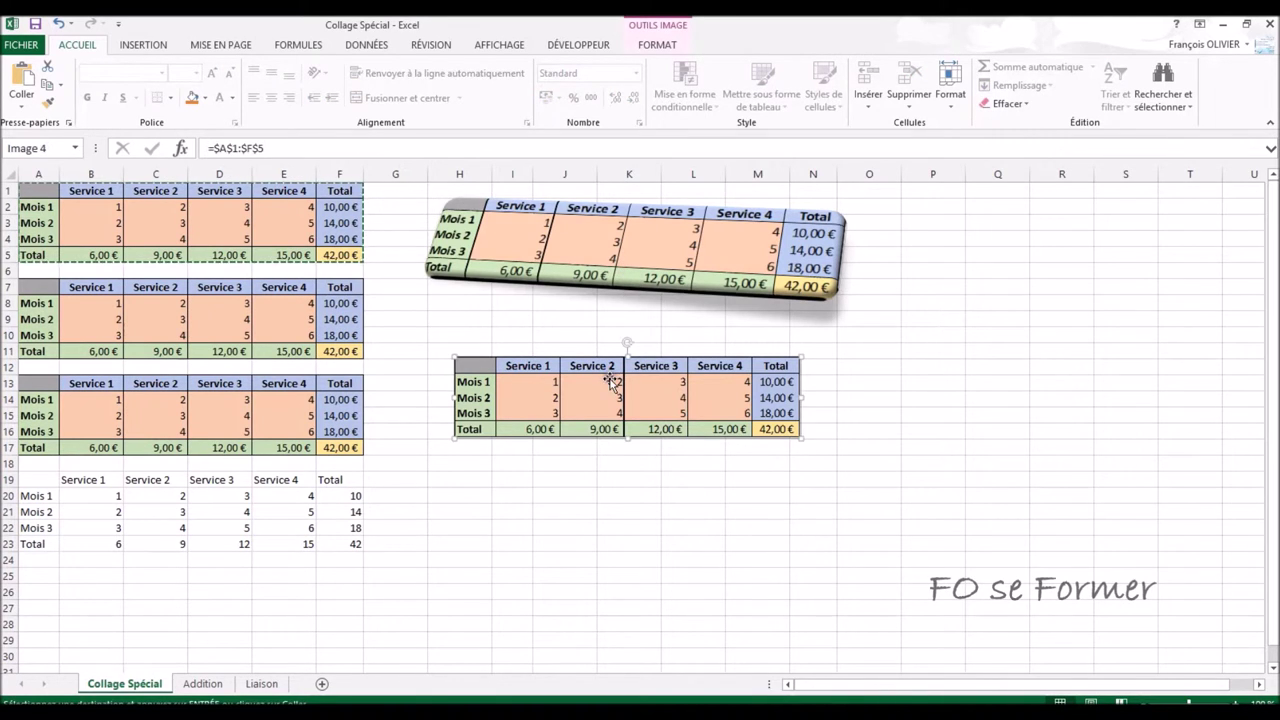
click(119, 208)
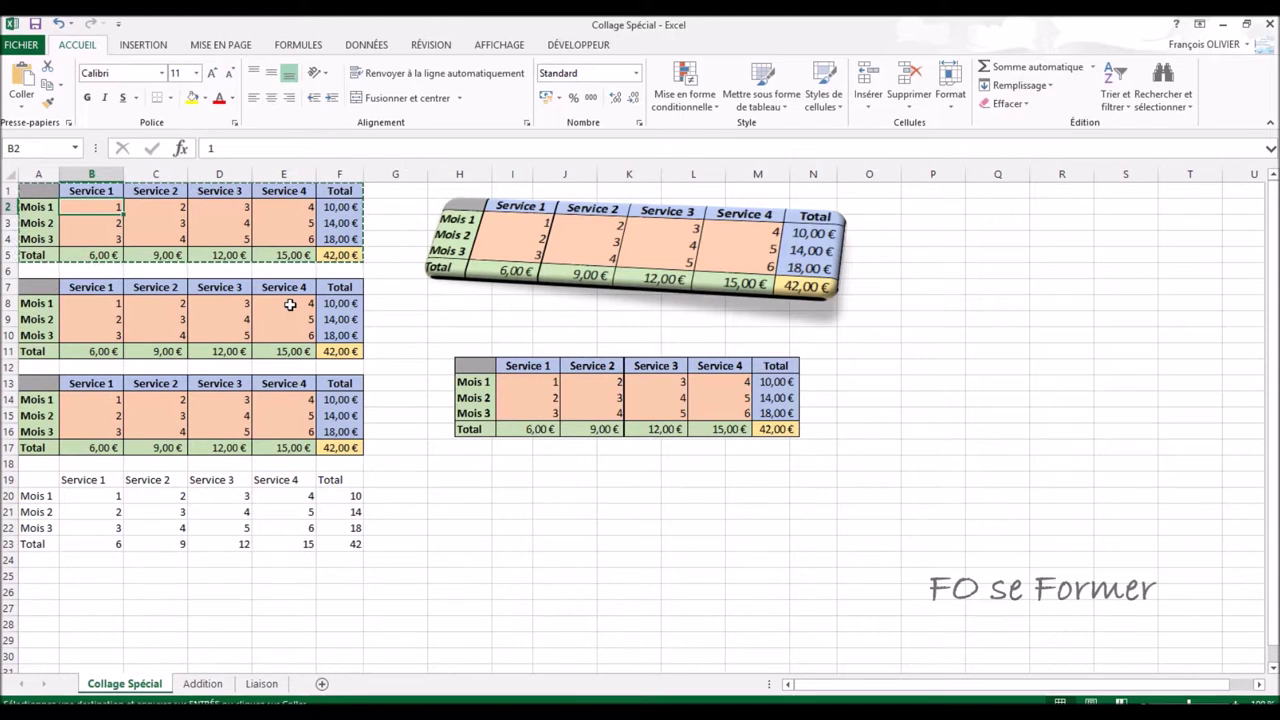
Enter 12 in B2 so the table and linked picture show 21,00 € and 53,00 €, then nudge the picture.
text(12)
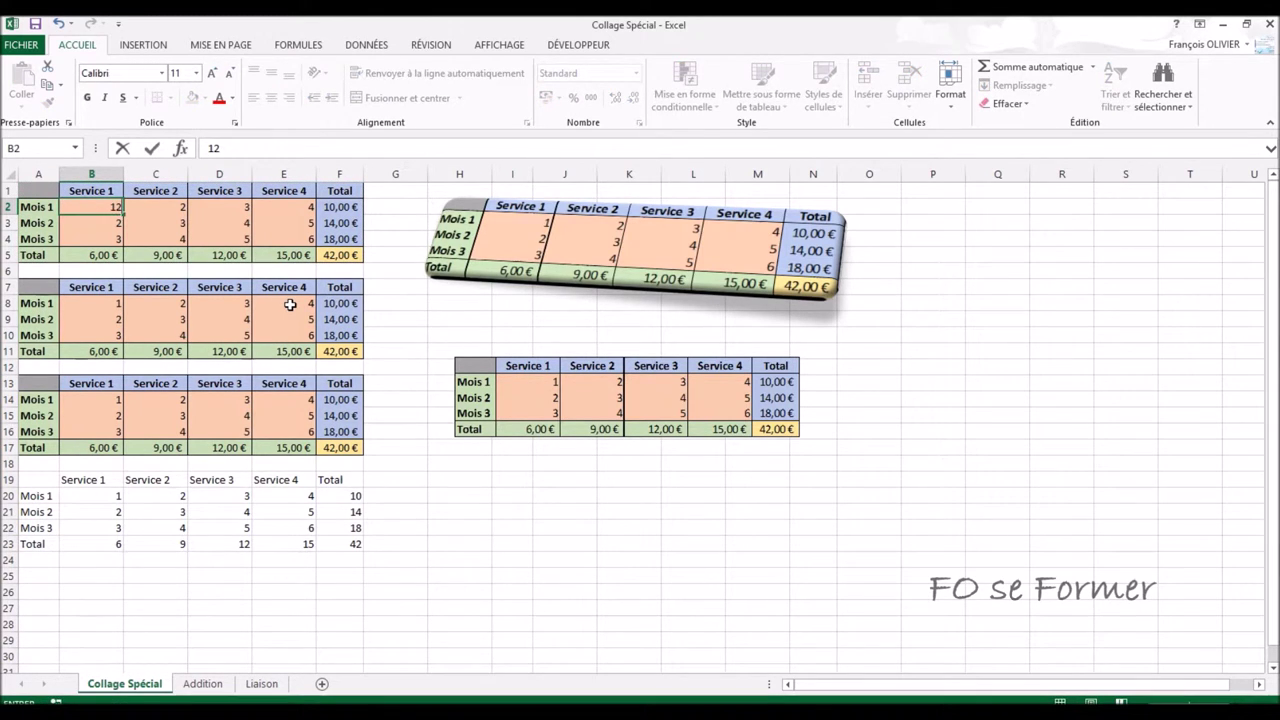
key(Return)
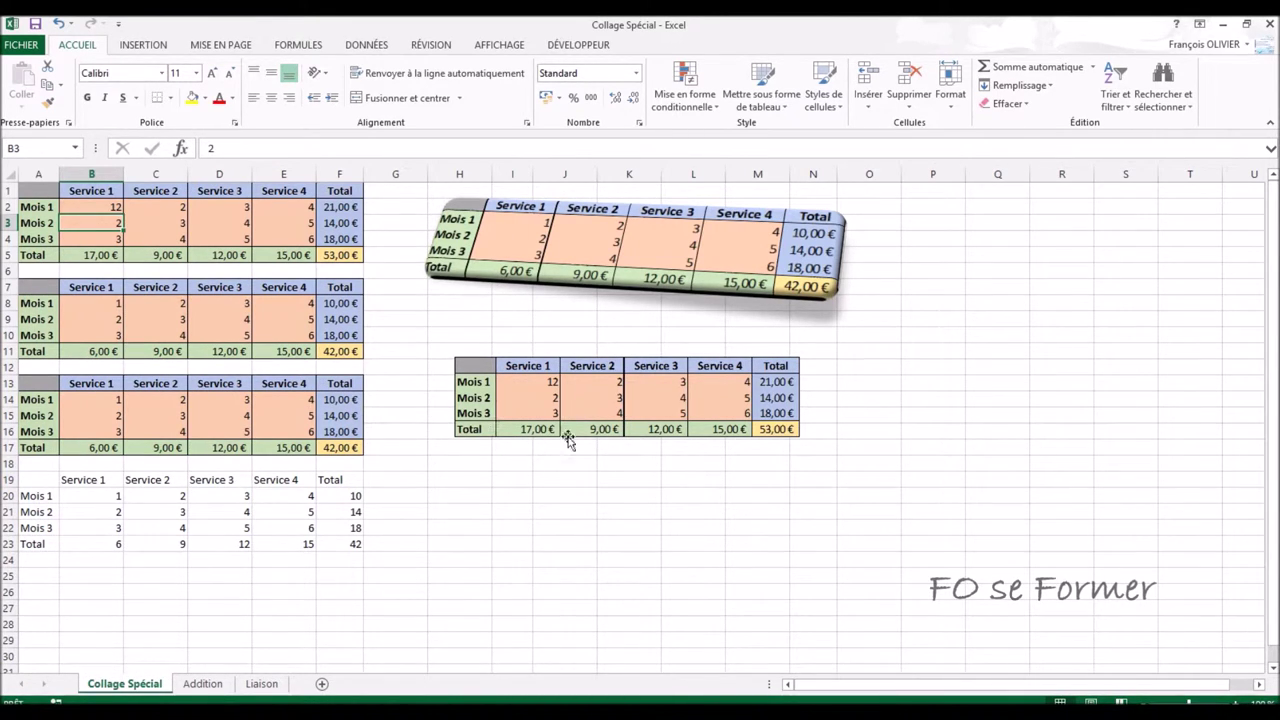
drag(567, 374, 549, 346)
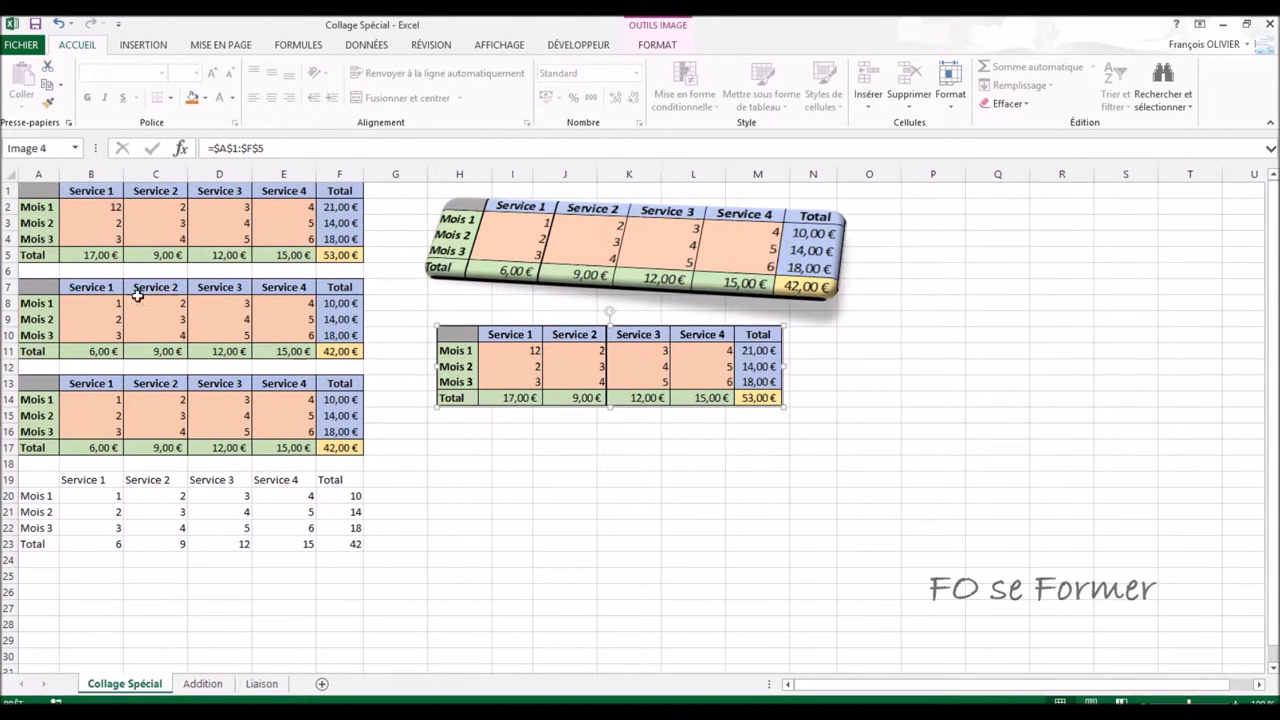
click(472, 448)
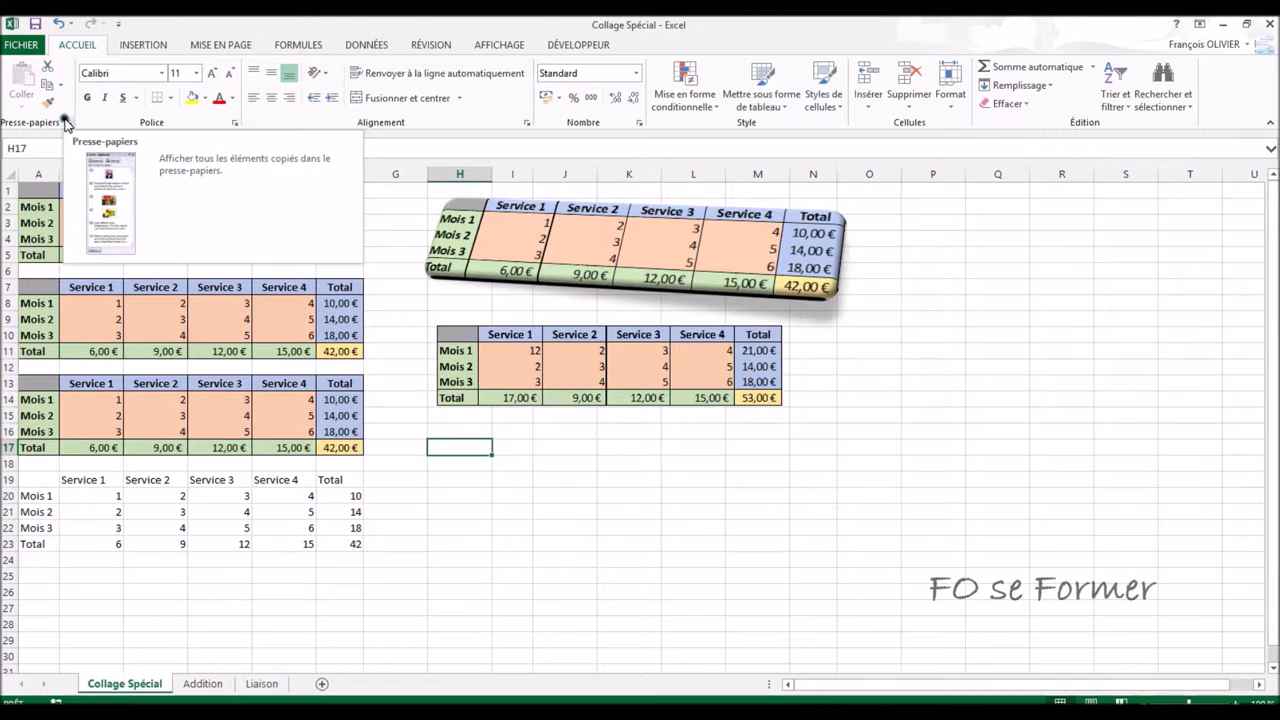
Open the Presse-papiers pane and copy the third table A13:F17 and plain table A19:F23.
click(66, 125)
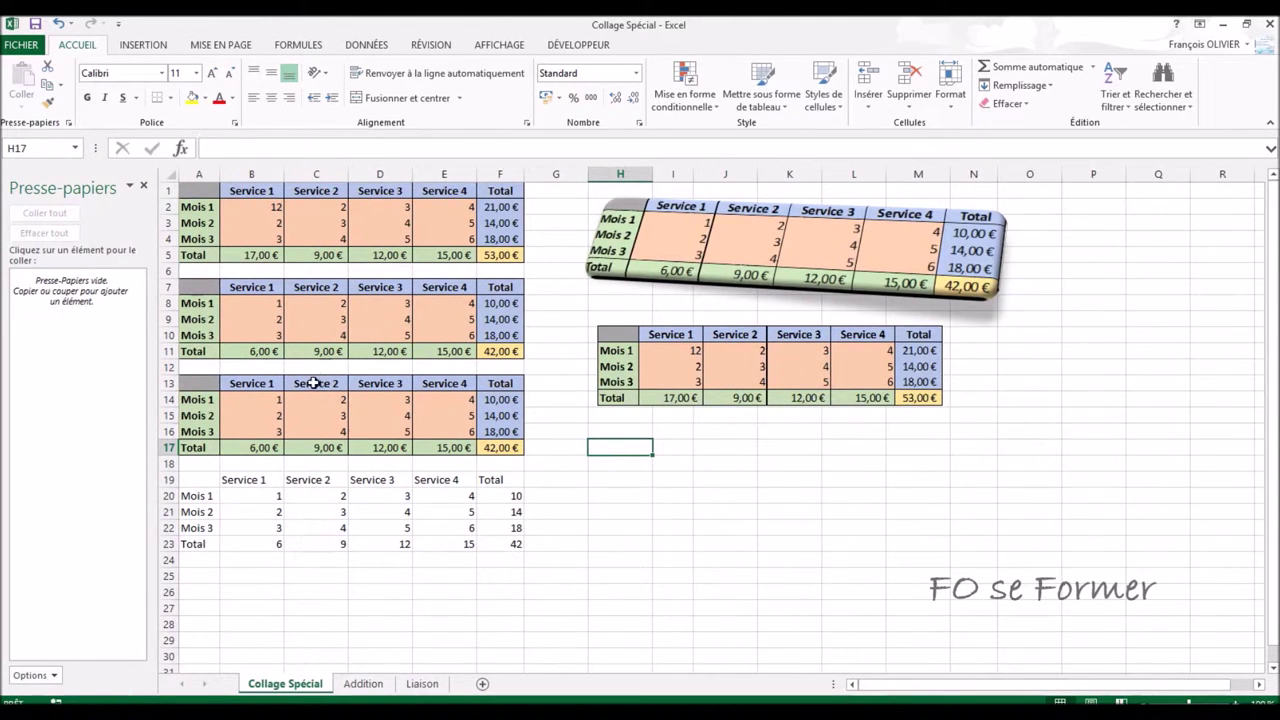
drag(198, 388, 485, 448)
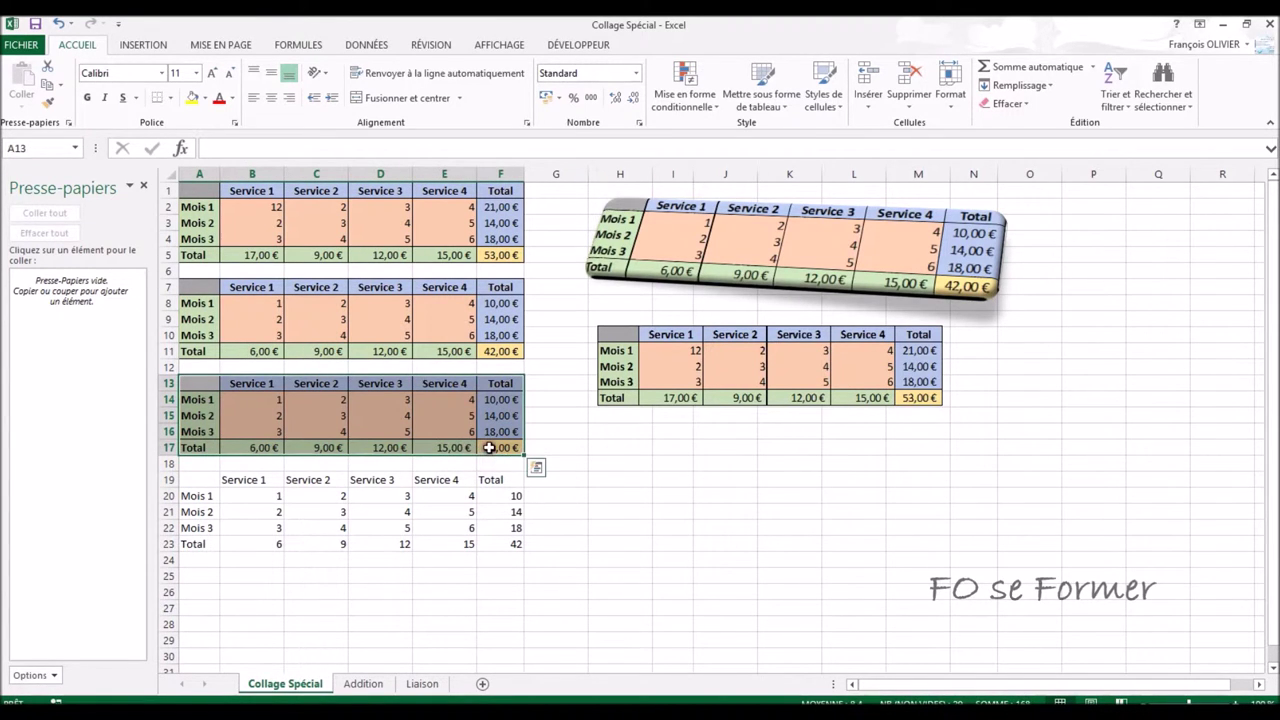
key(ctrl+c)
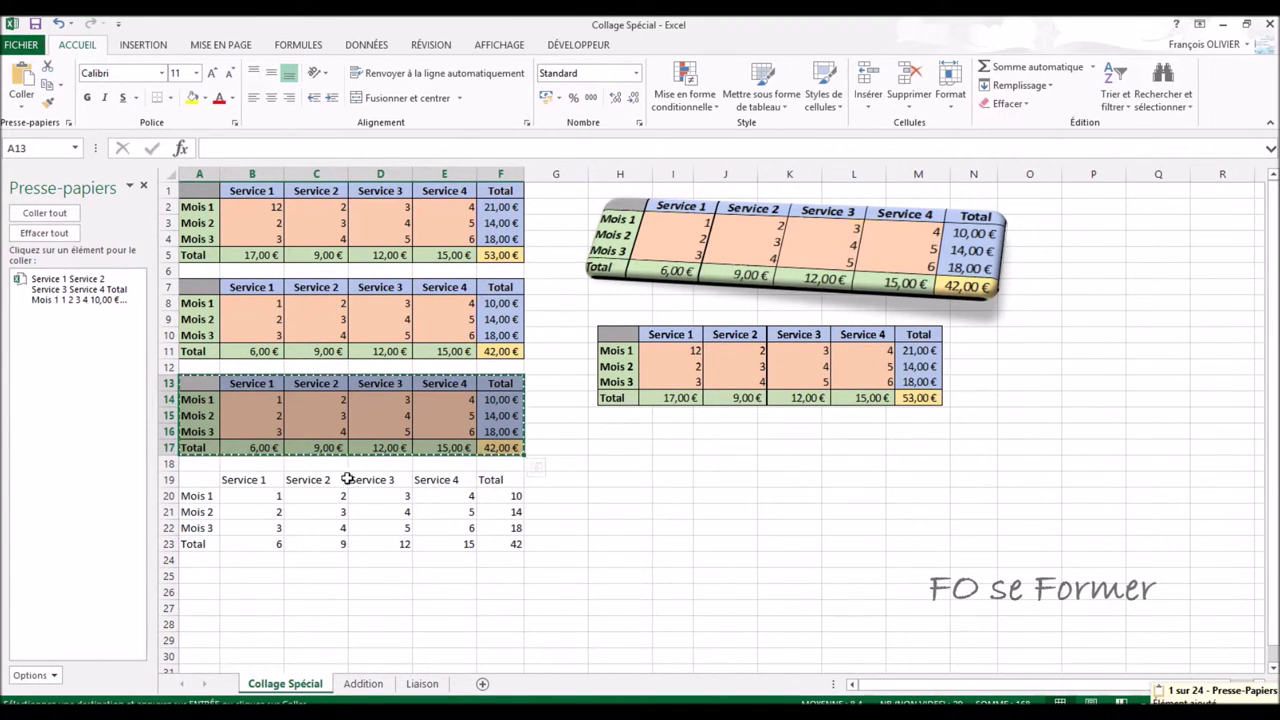
drag(206, 479, 494, 542)
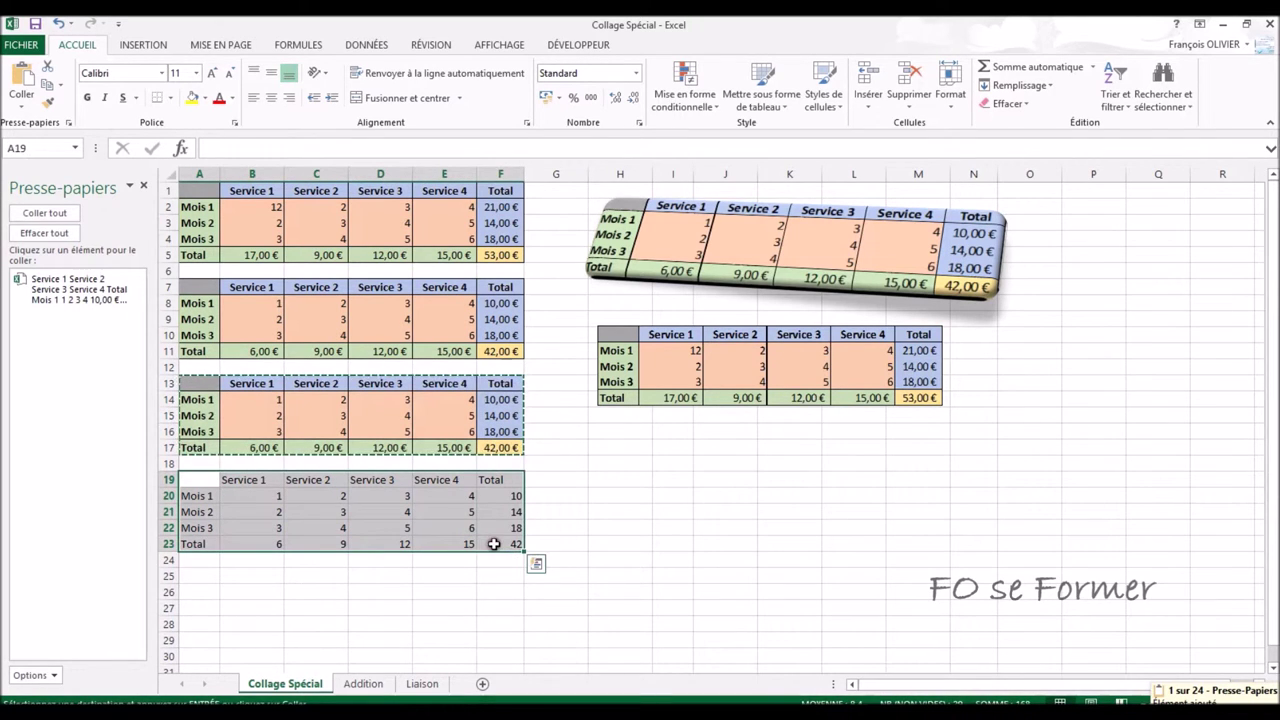
key(ctrl+c)
Copy the first table A1:F5 and the 3D table picture to the clipboard.
drag(193, 189, 494, 246)
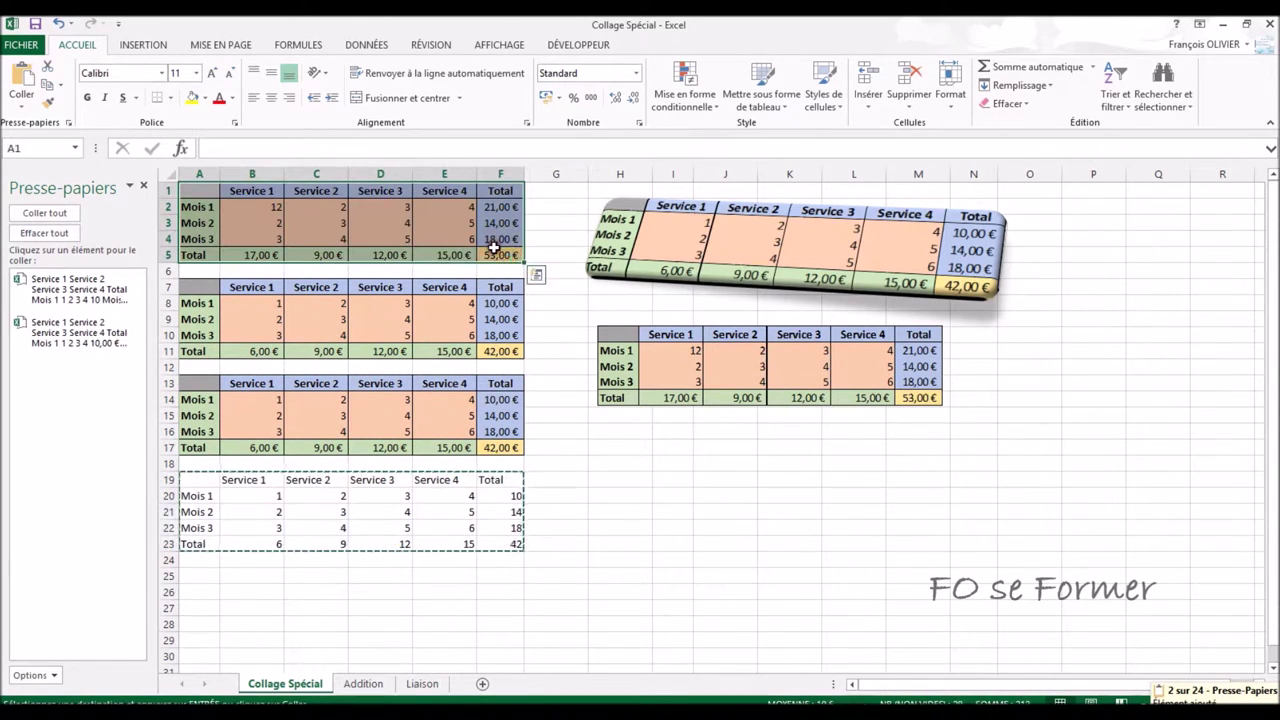
key(ctrl+c)
click(705, 252)
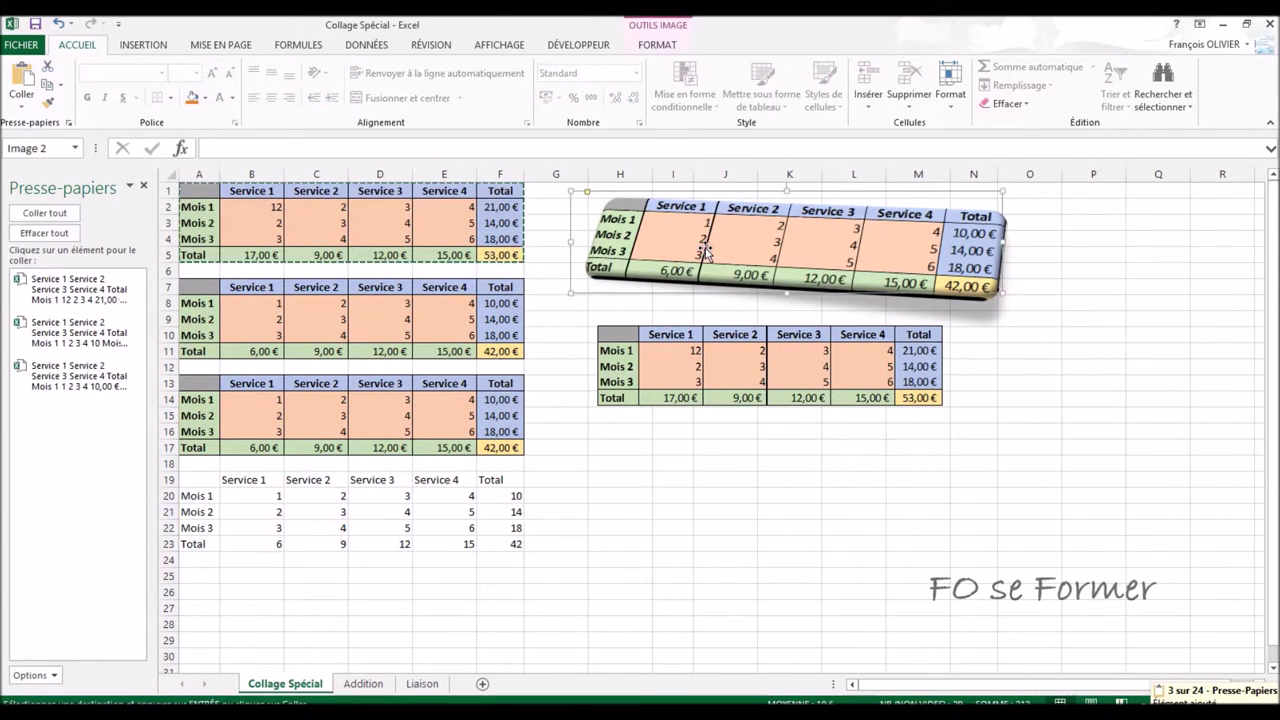
key(ctrl+c)
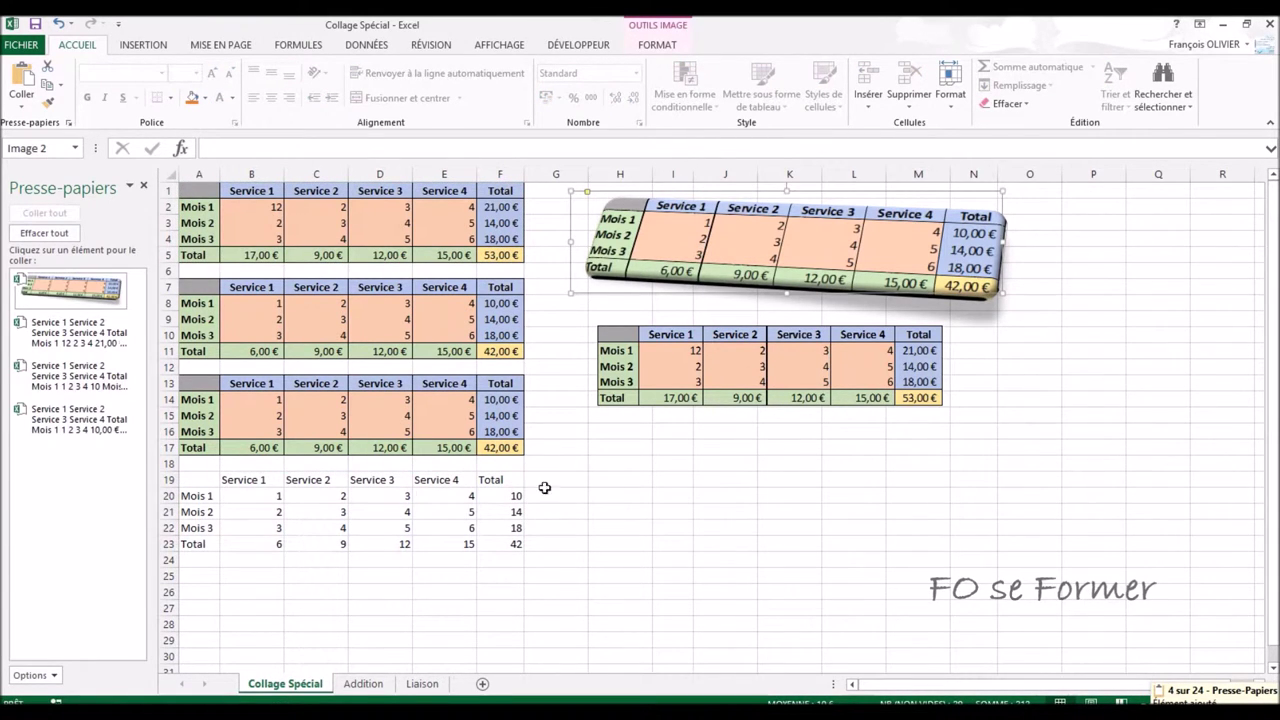
click(718, 463)
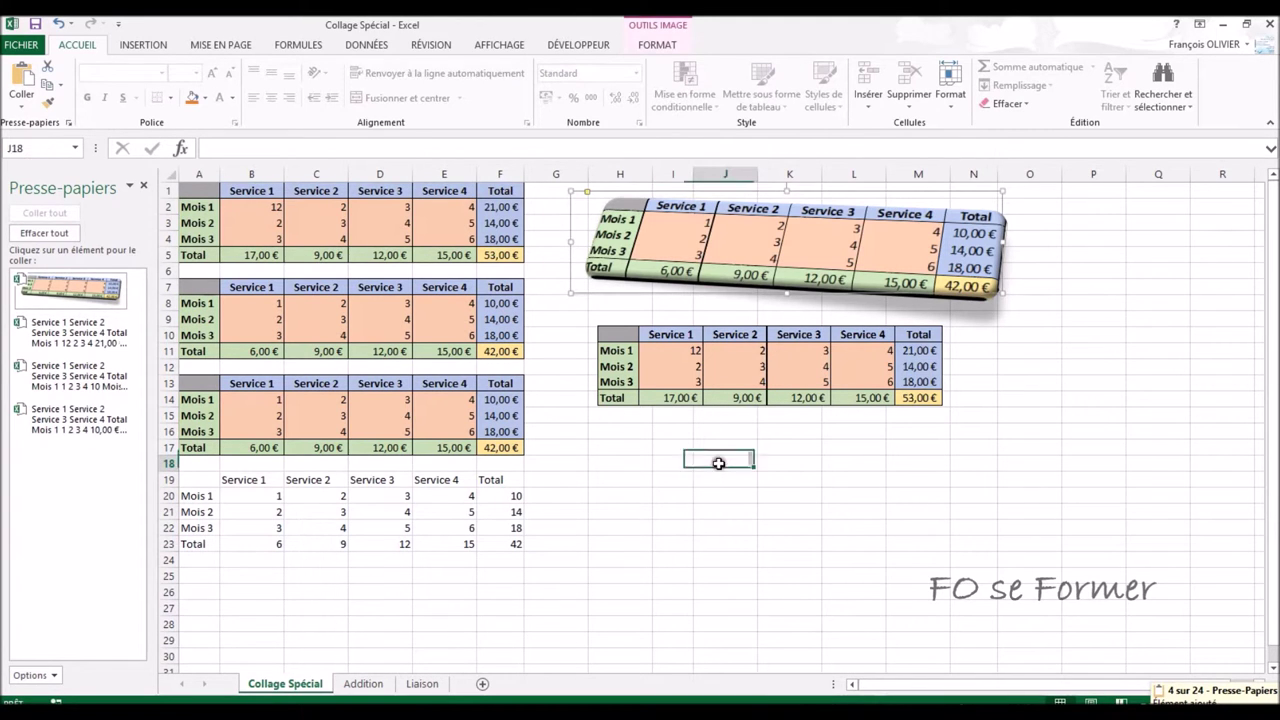
Paste the first, third and plain table clipboard items at J18, I24 and E28.
click(55, 330)
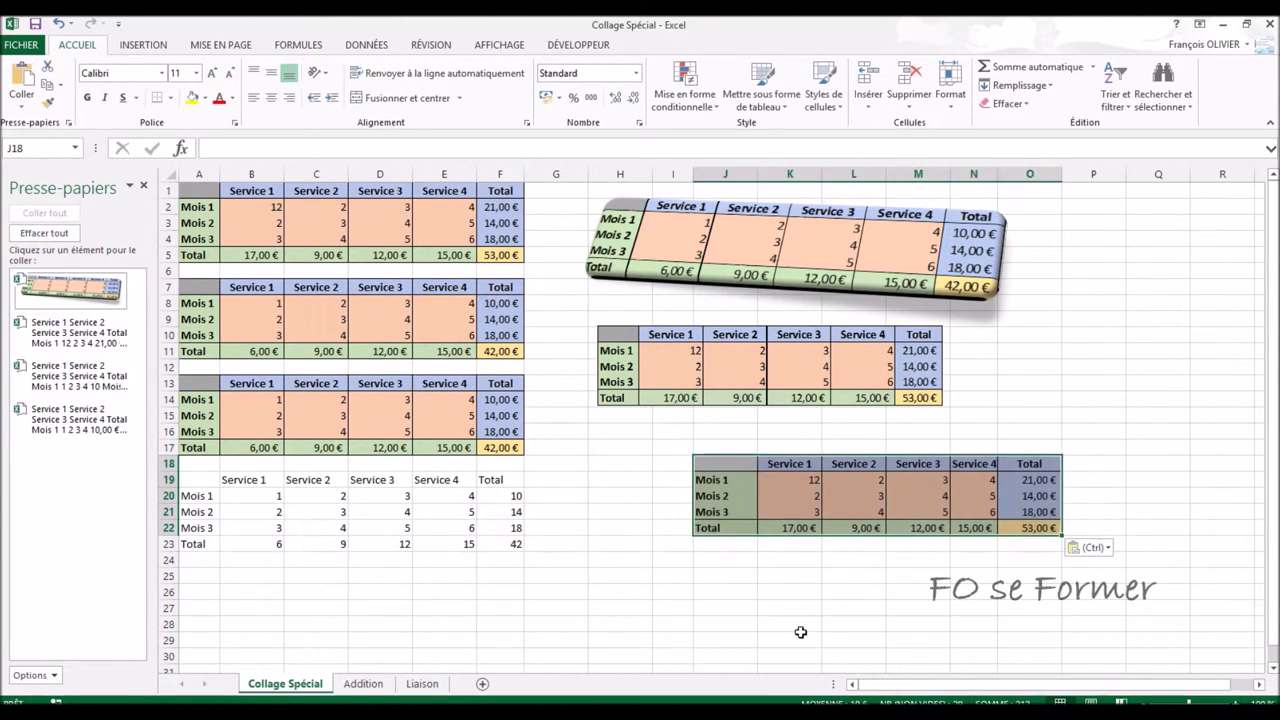
click(688, 564)
click(60, 420)
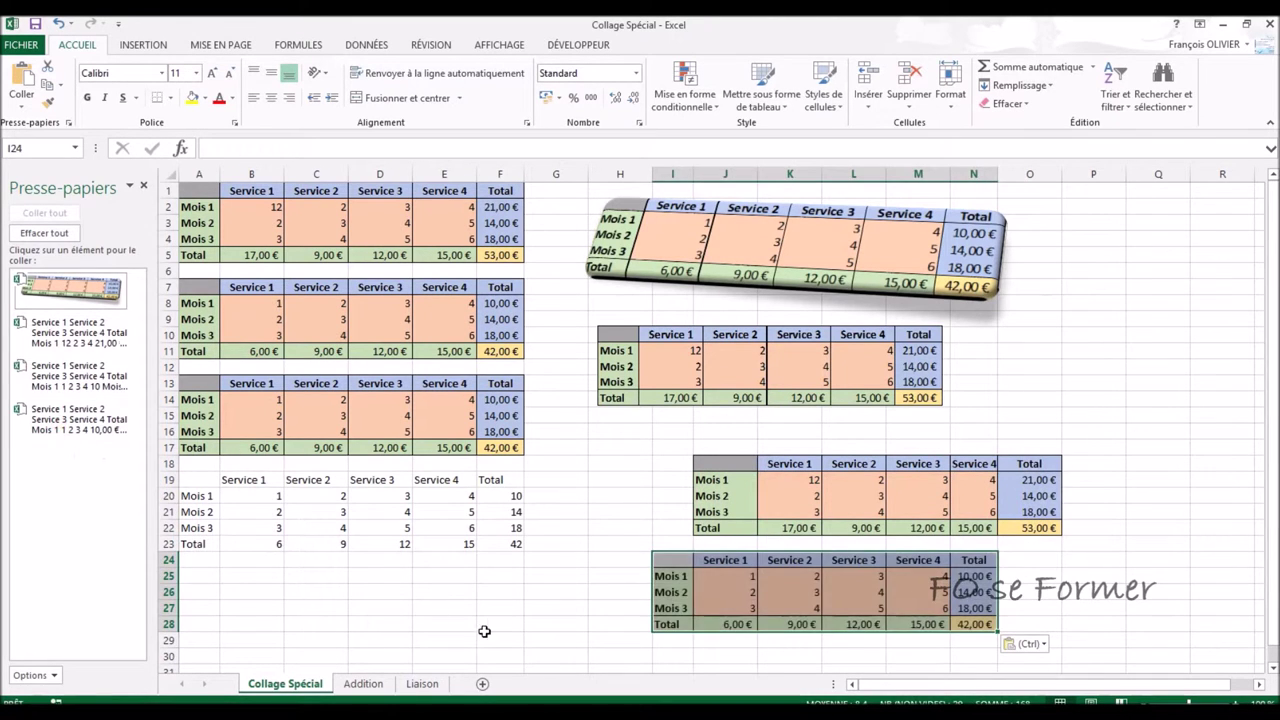
click(432, 618)
click(60, 372)
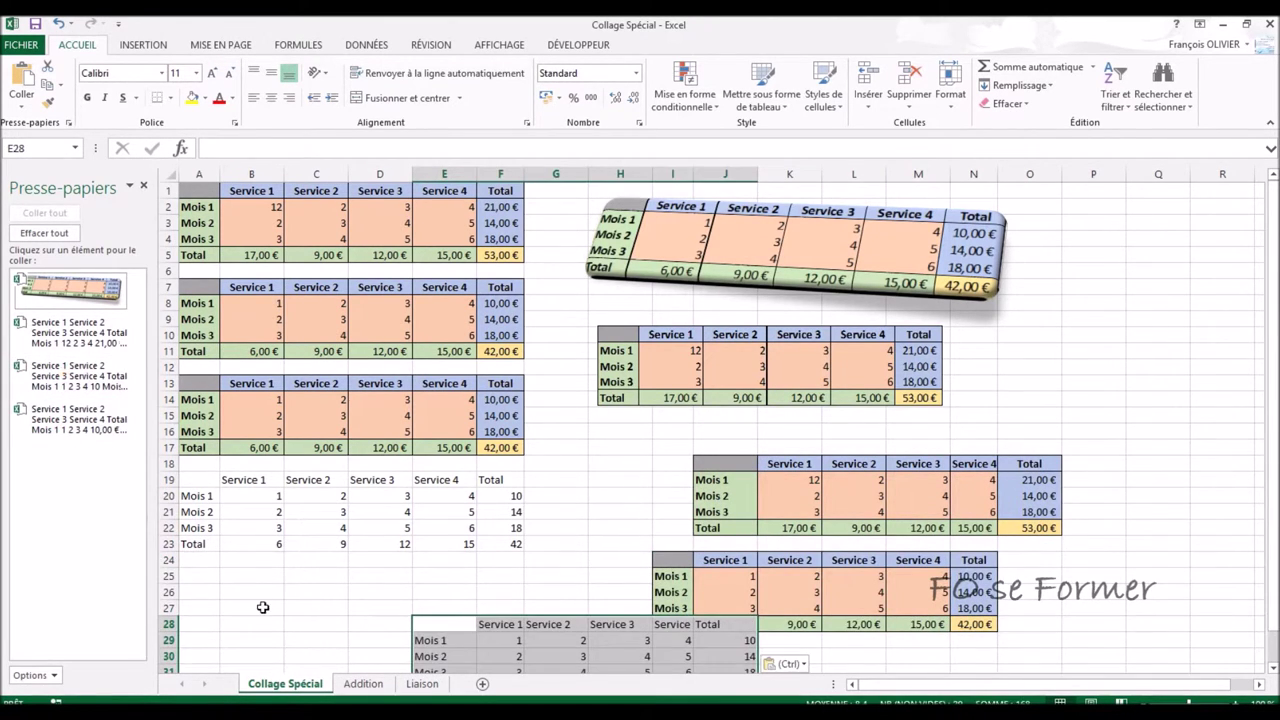
Paste the 3D table picture from the clipboard at cell B35.
scroll(264, 606, down, 1)
scroll(232, 625, down, 2)
scroll(232, 625, down, 2)
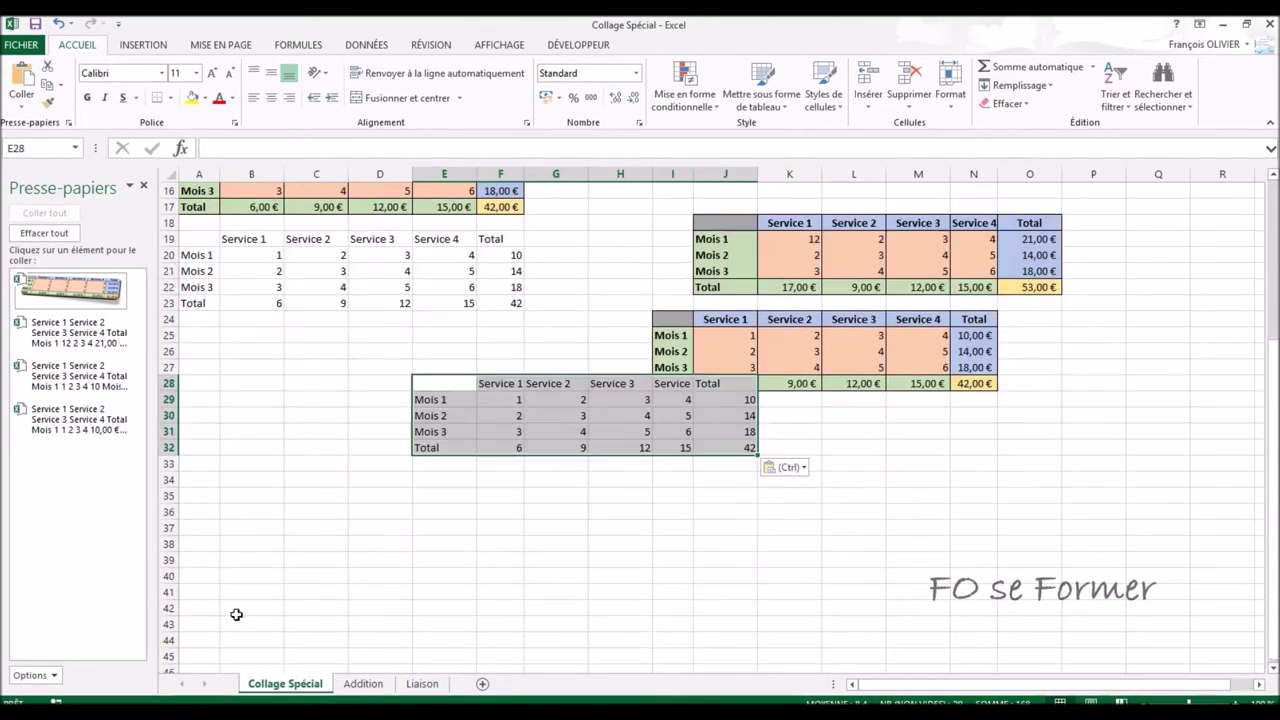
click(256, 497)
click(68, 289)
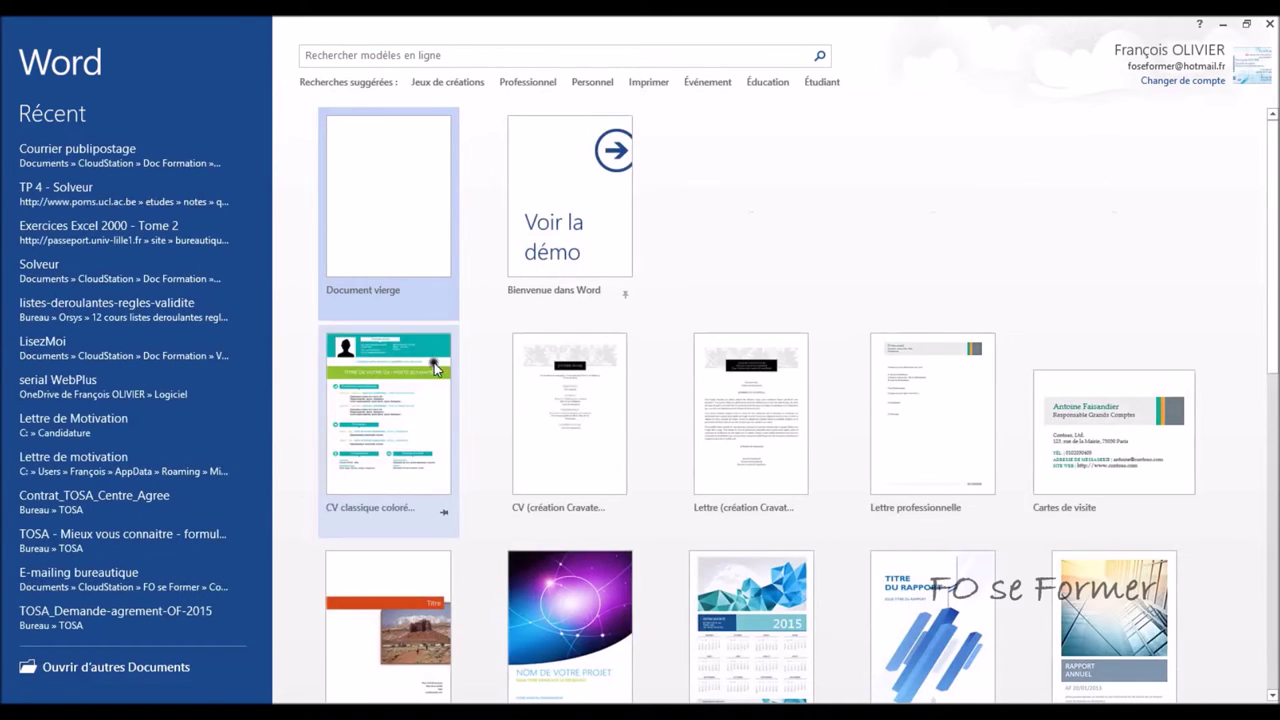
In a new blank Word document, paste the 3D picture and three clipboard tables.
click(421, 226)
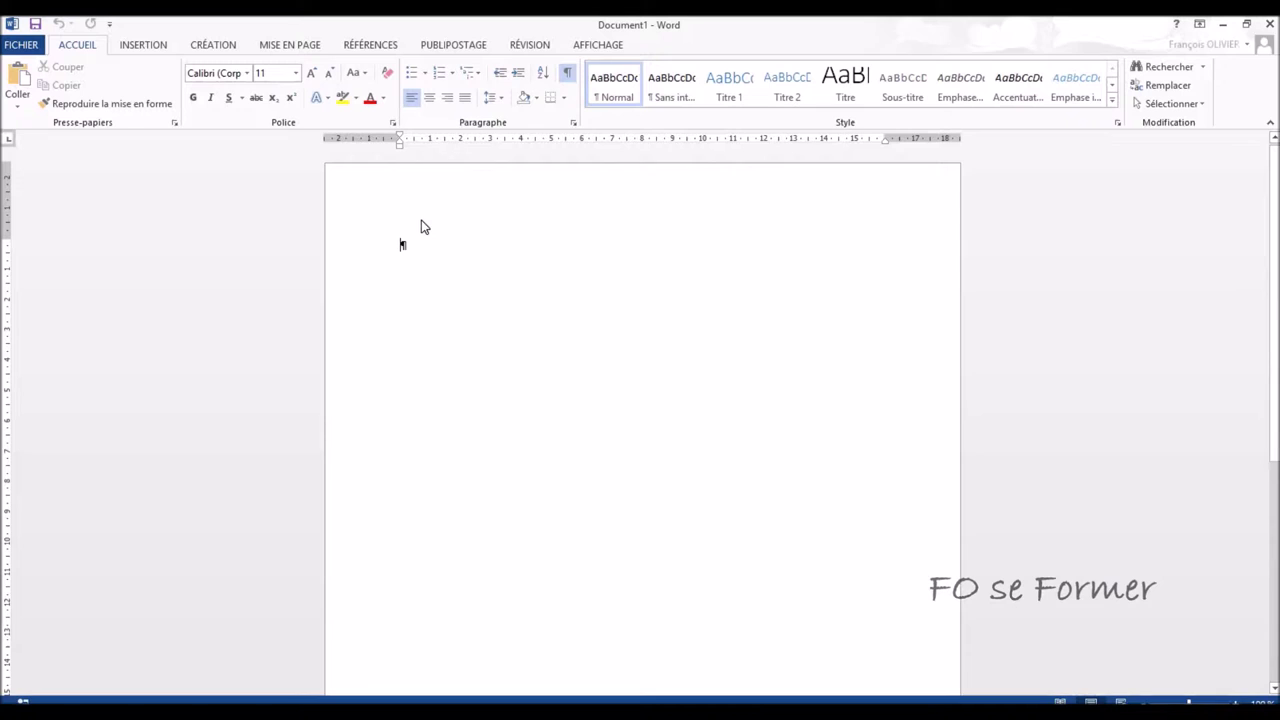
click(175, 123)
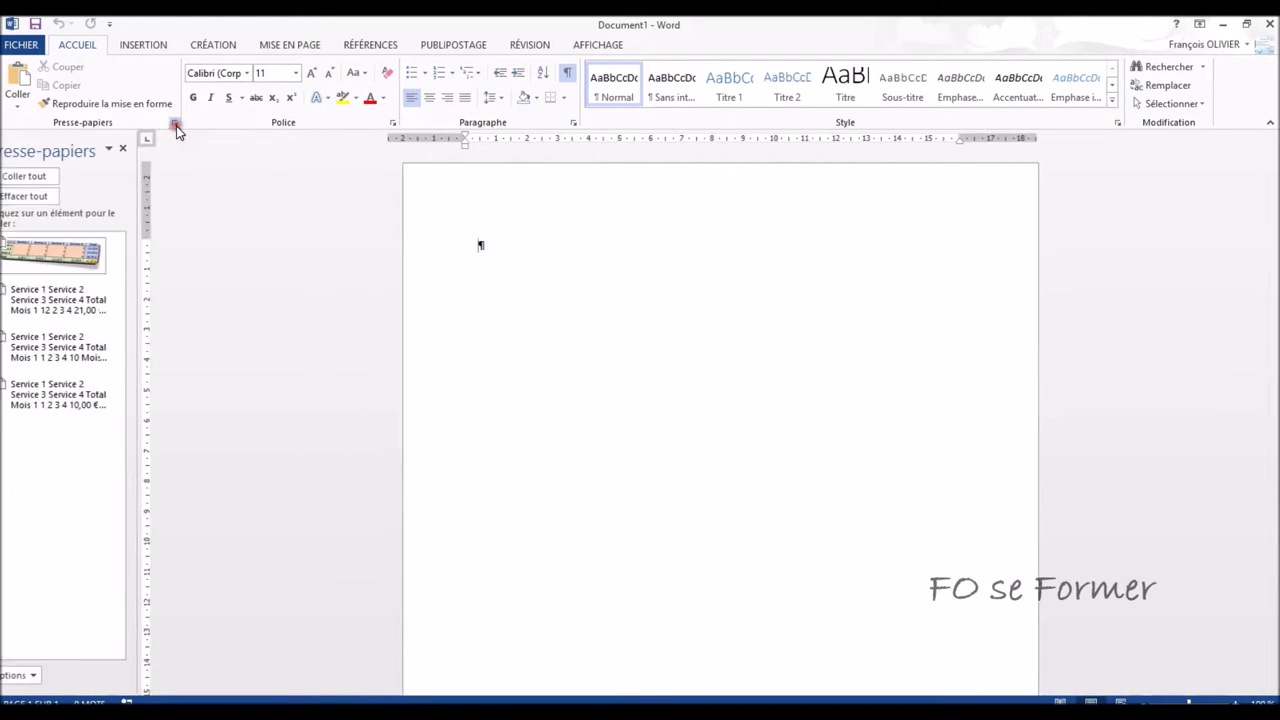
click(97, 255)
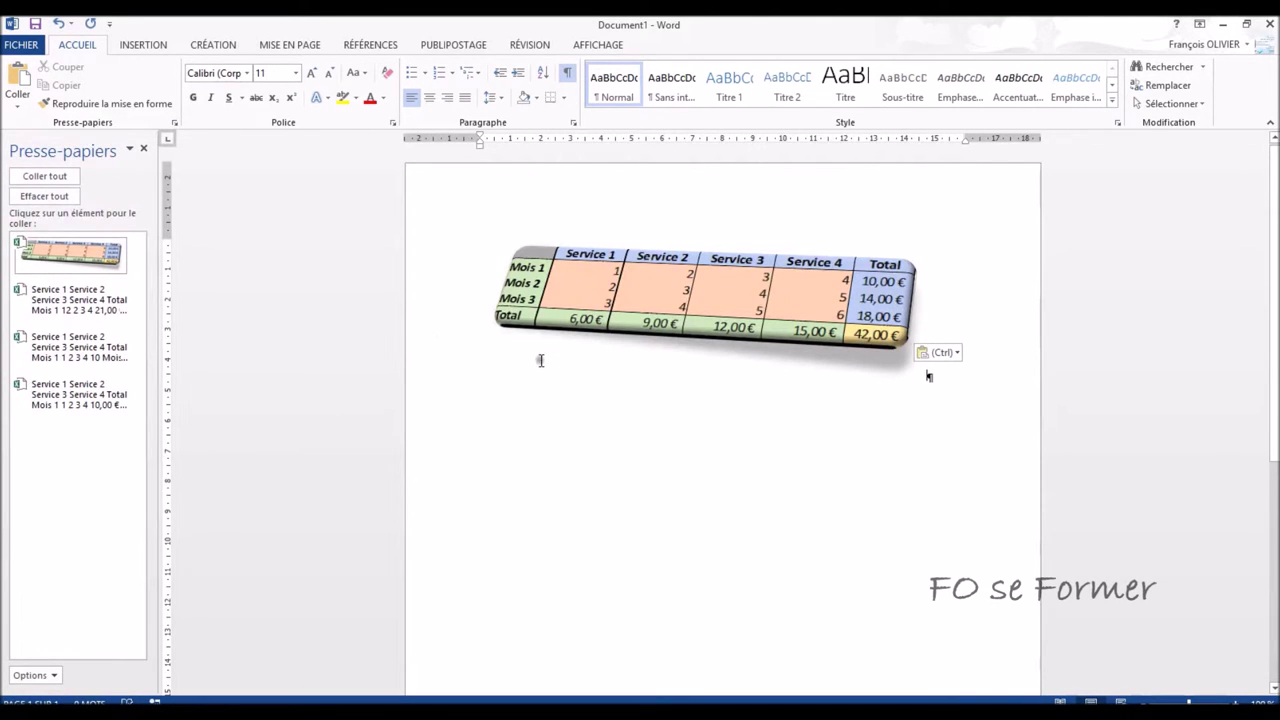
click(67, 350)
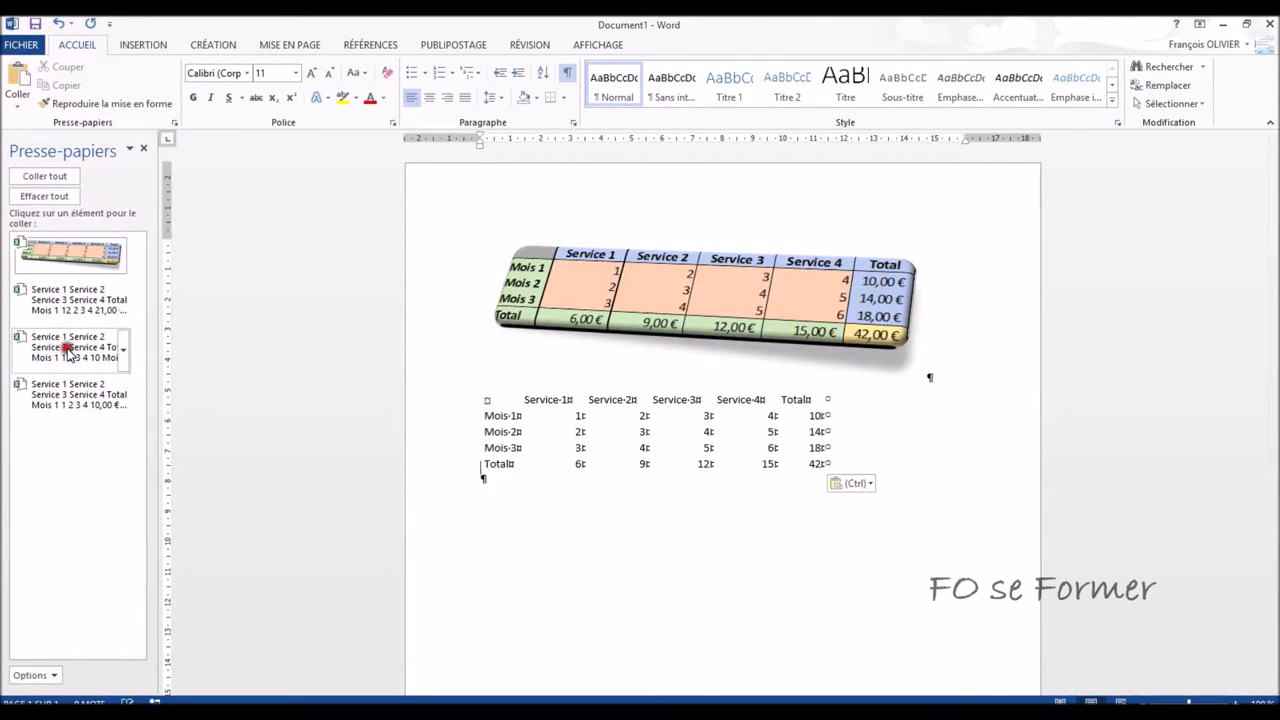
click(74, 305)
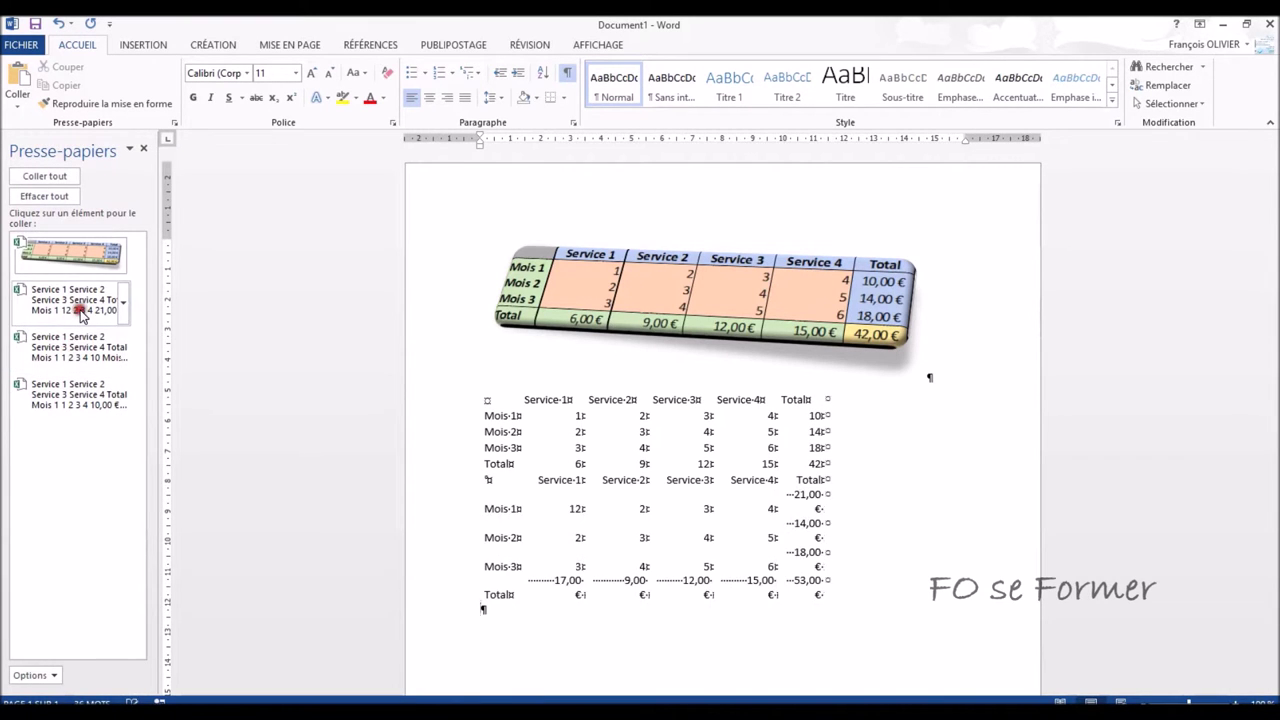
click(86, 402)
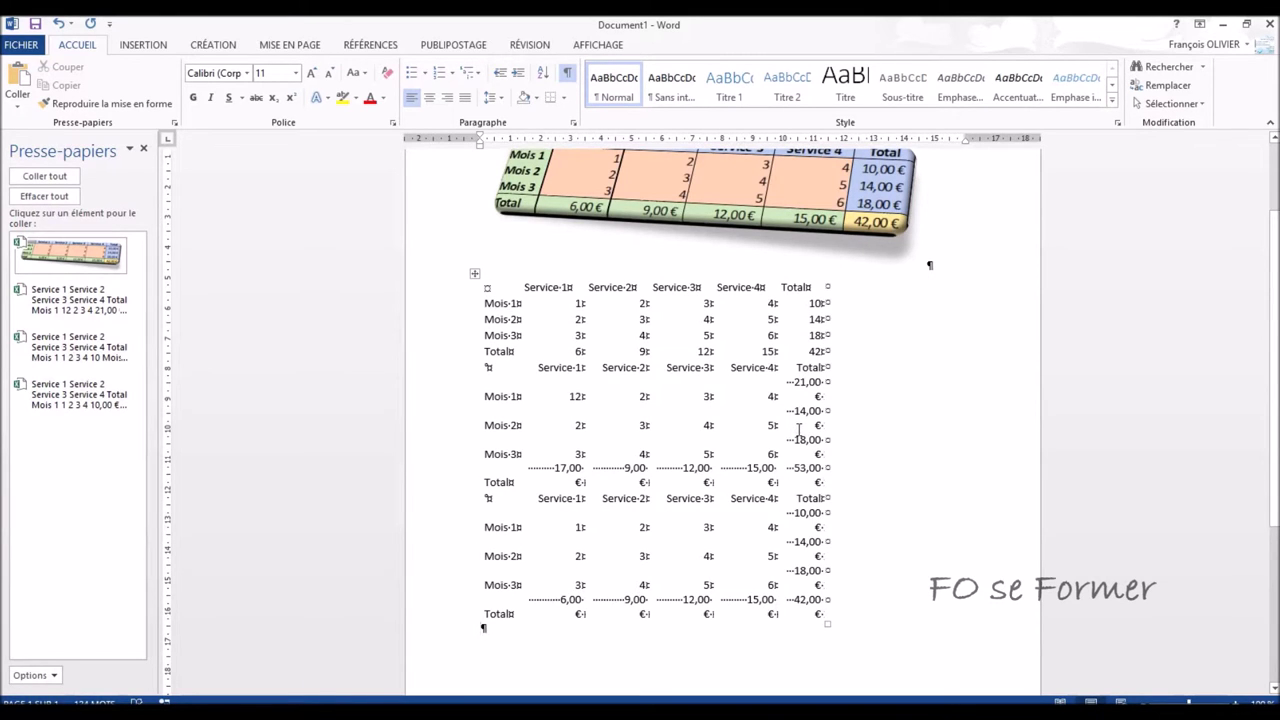
Close Word without saving the document (Ne pas enregistrer).
scroll(799, 430, up, 2)
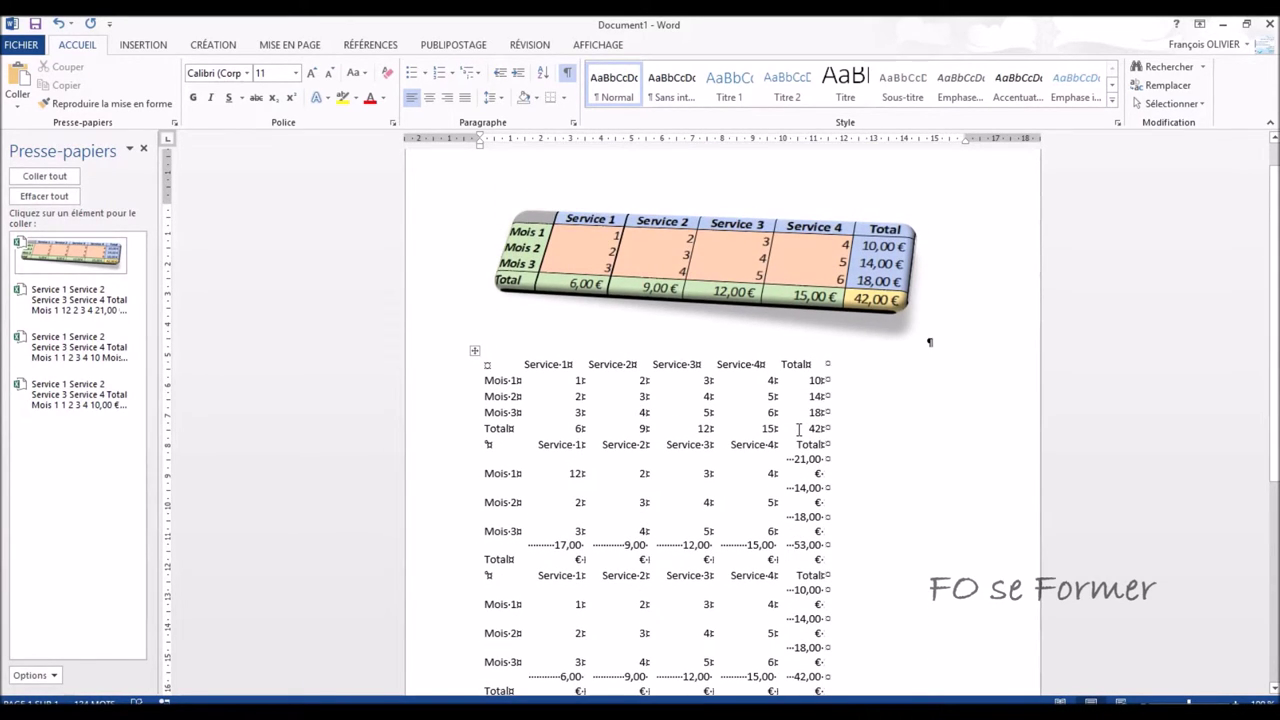
click(1270, 24)
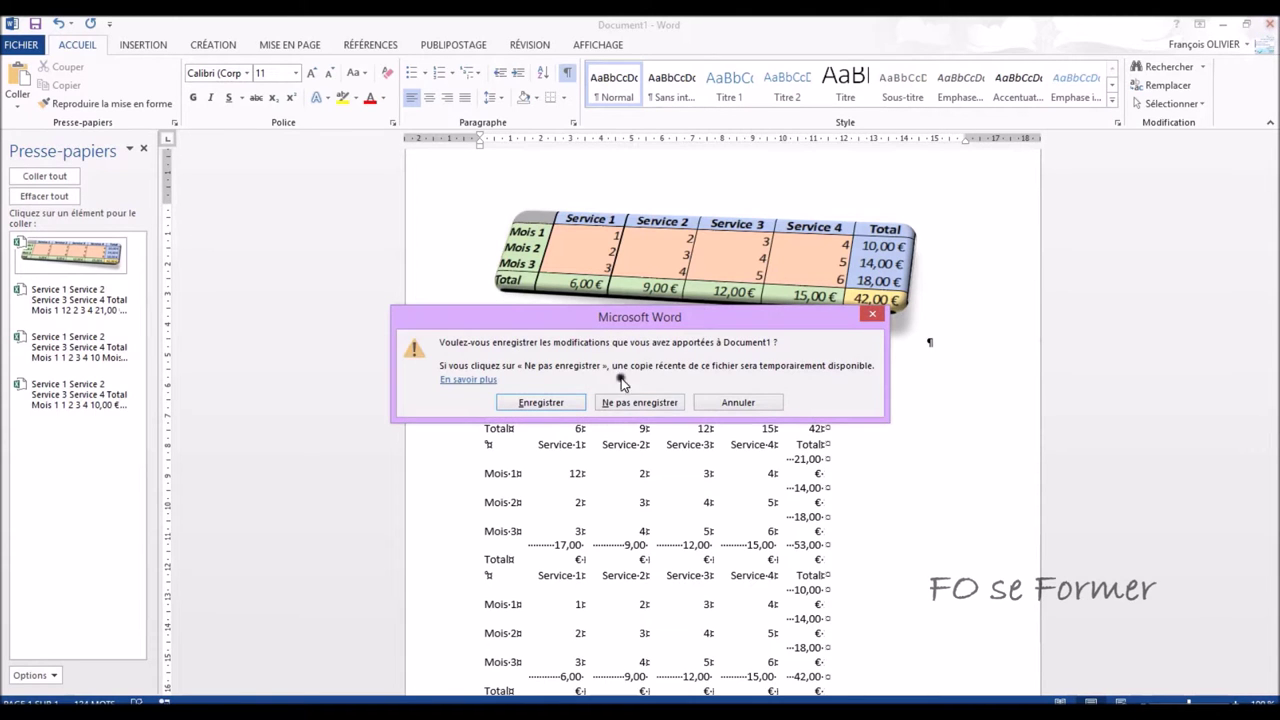
click(638, 404)
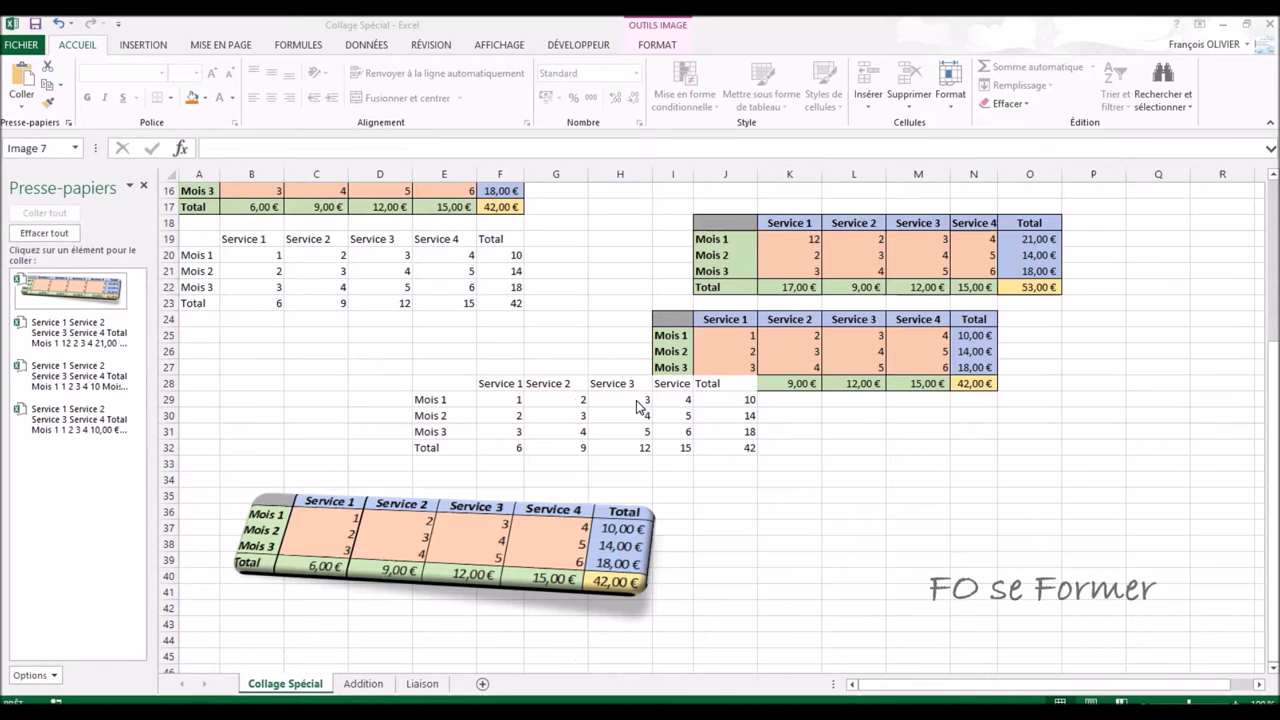
Close the clipboard panel and copy the first Service/Mois table A1:F5.
click(330, 415)
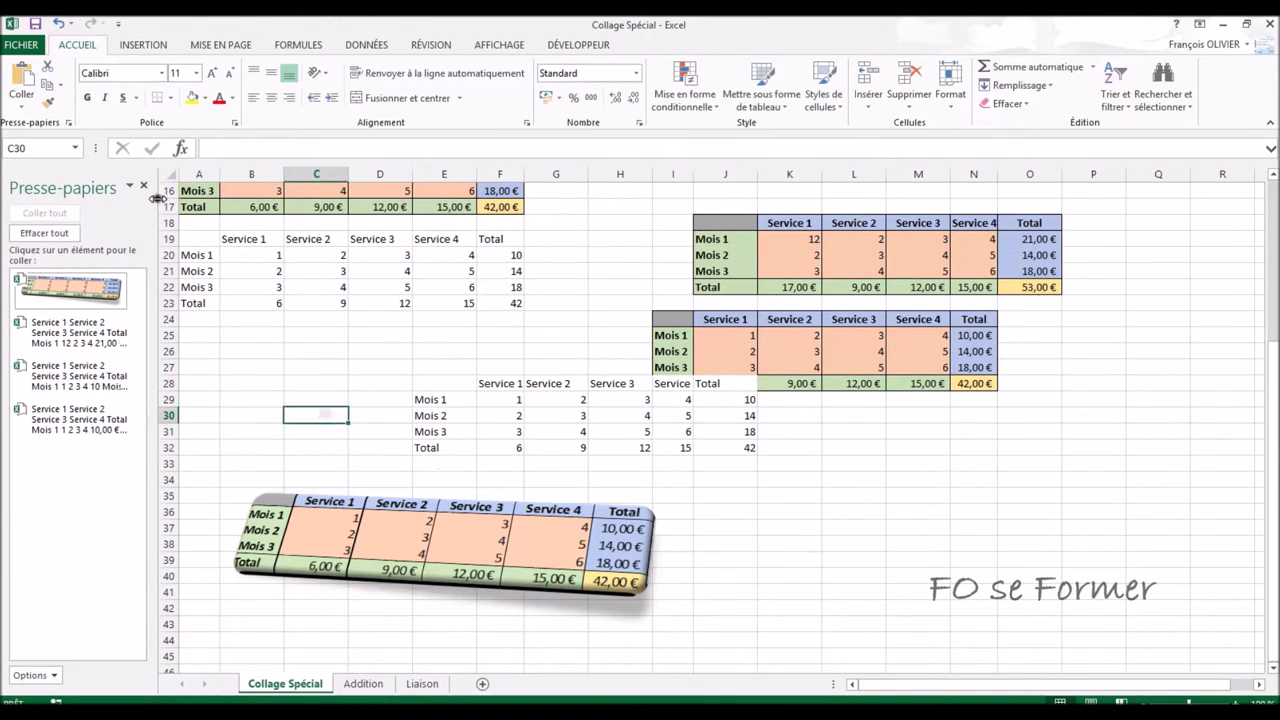
click(143, 185)
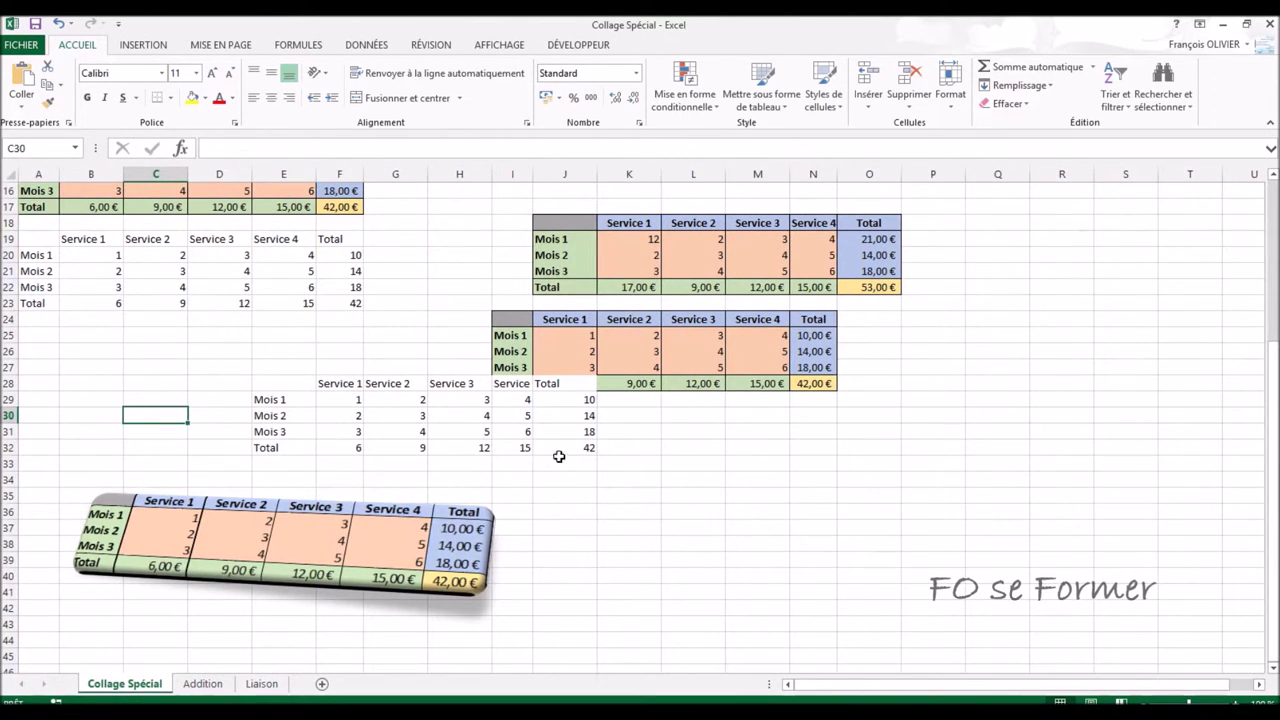
scroll(749, 447, up, 3)
scroll(749, 455, up, 2)
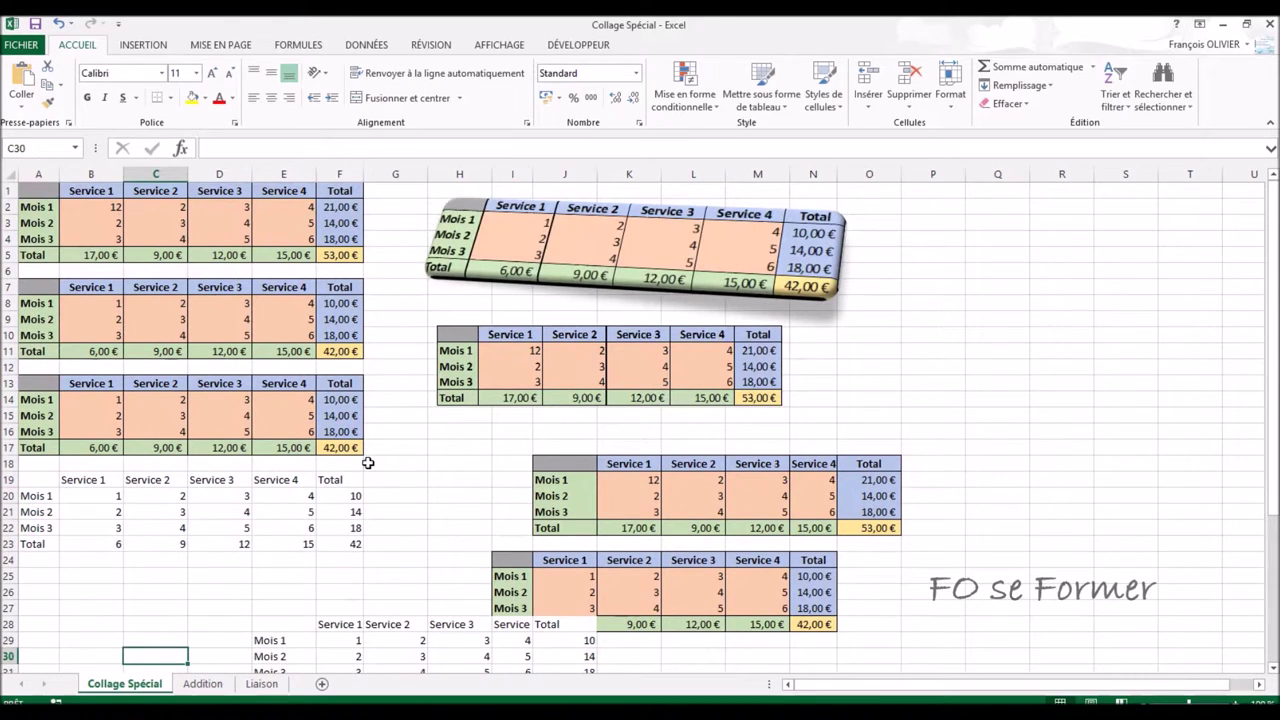
drag(96, 229, 325, 257)
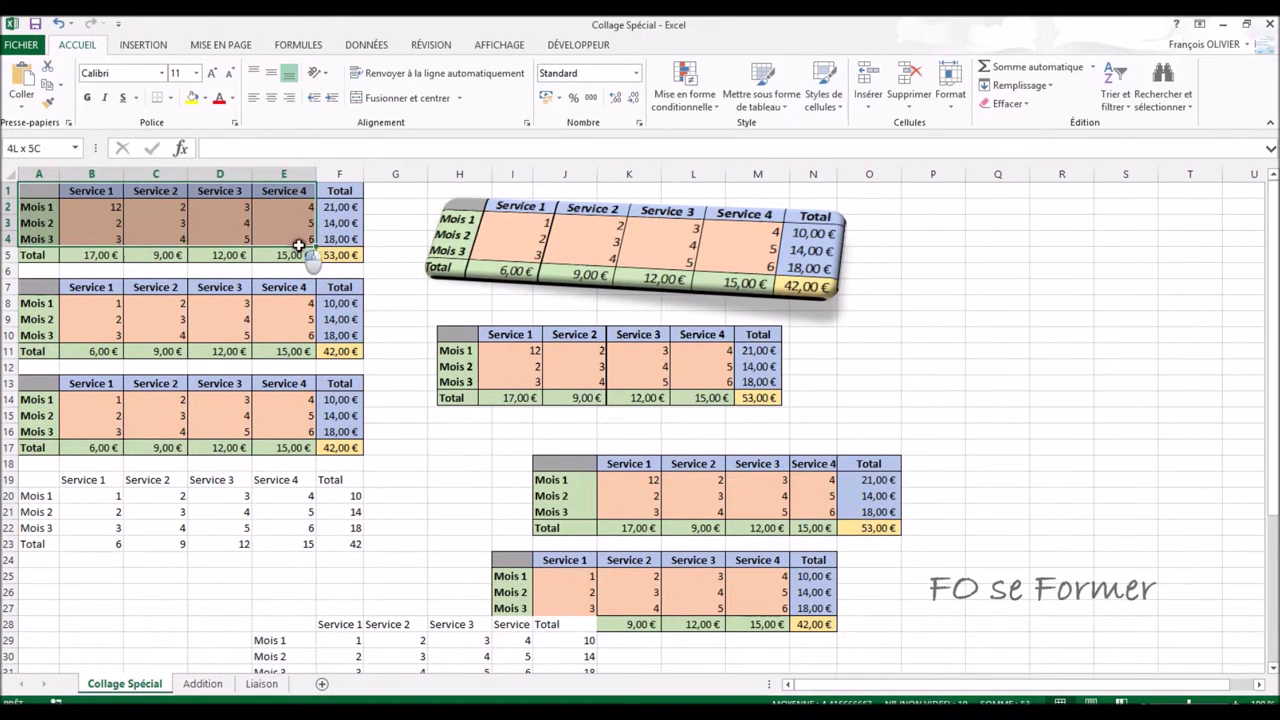
key(ctrl+c)
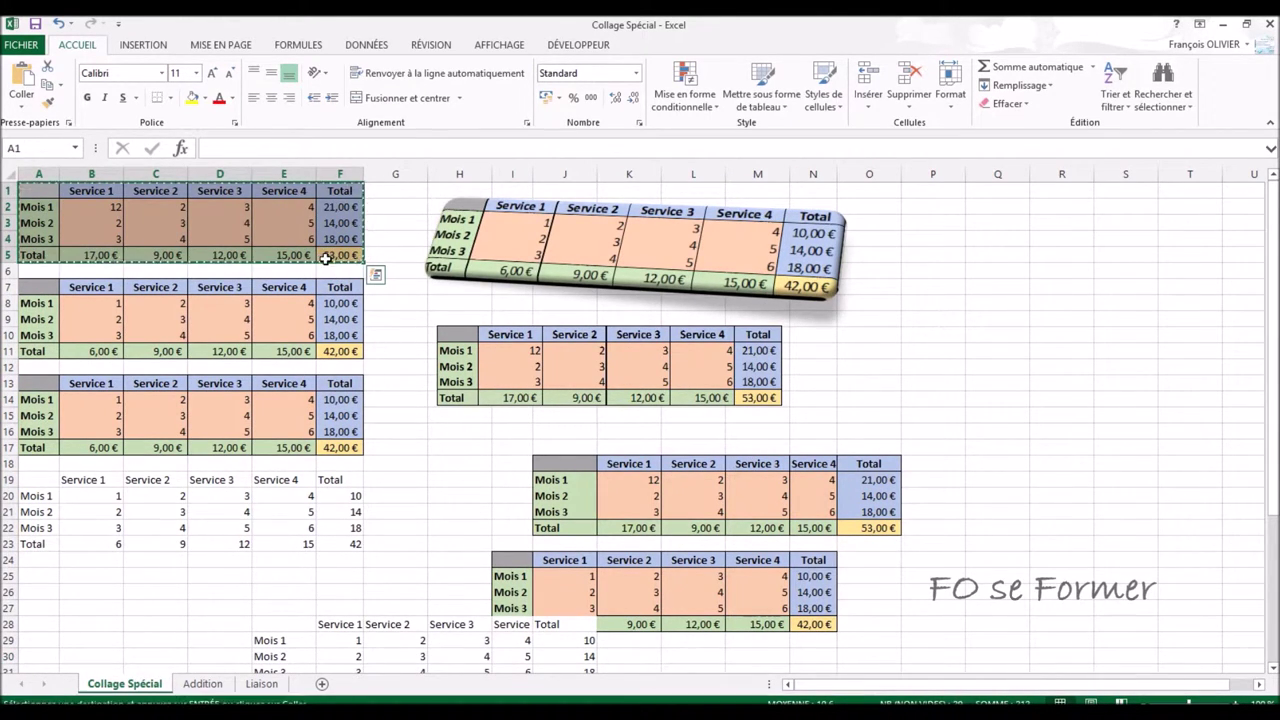
mouse_move(820, 687)
mouse_down()
mouse_move(830, 690)
mouse_move(816, 688)
mouse_up()
Try Collage spécial with Transposé ticked, cancel it, and select Q6.
click(21, 100)
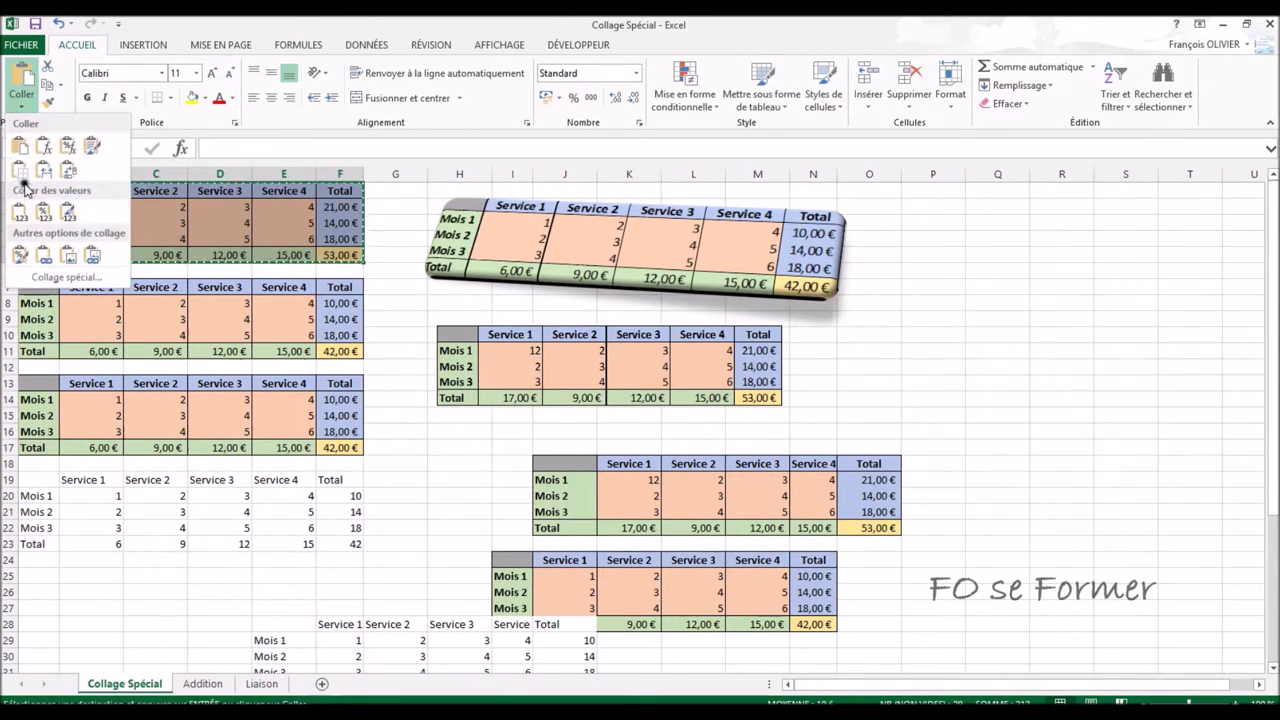
click(47, 280)
drag(350, 289, 445, 224)
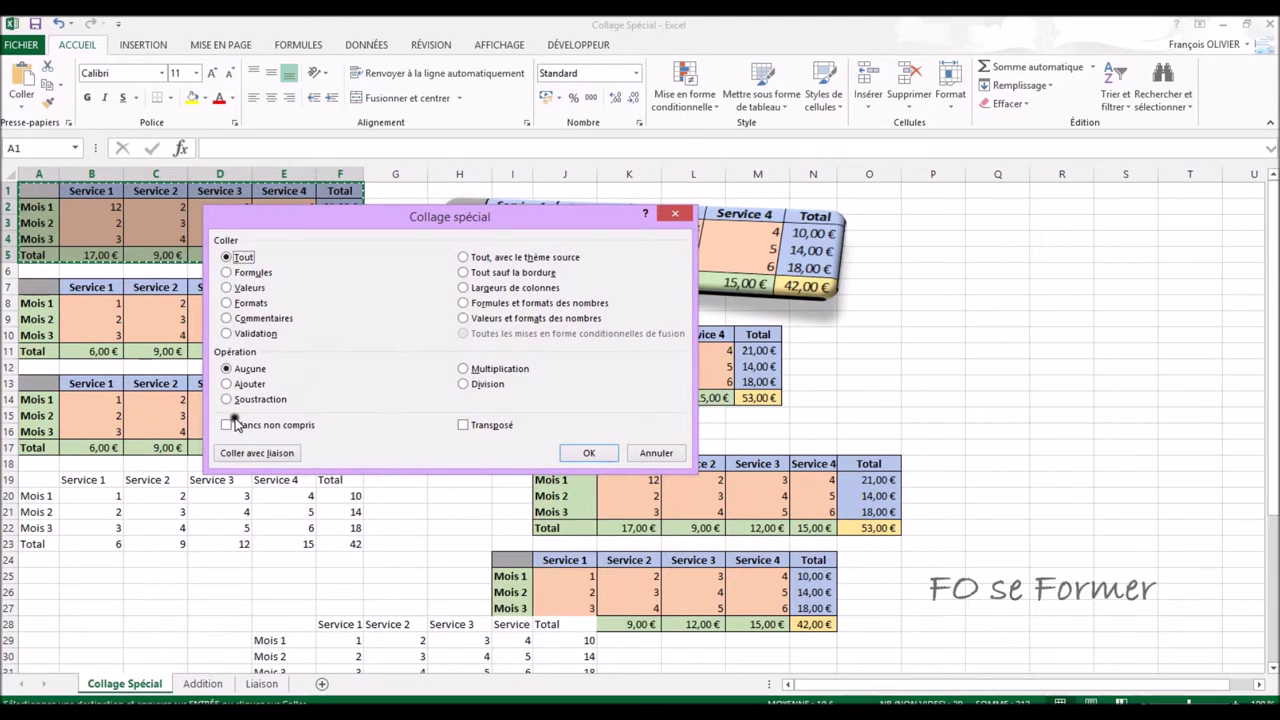
click(463, 426)
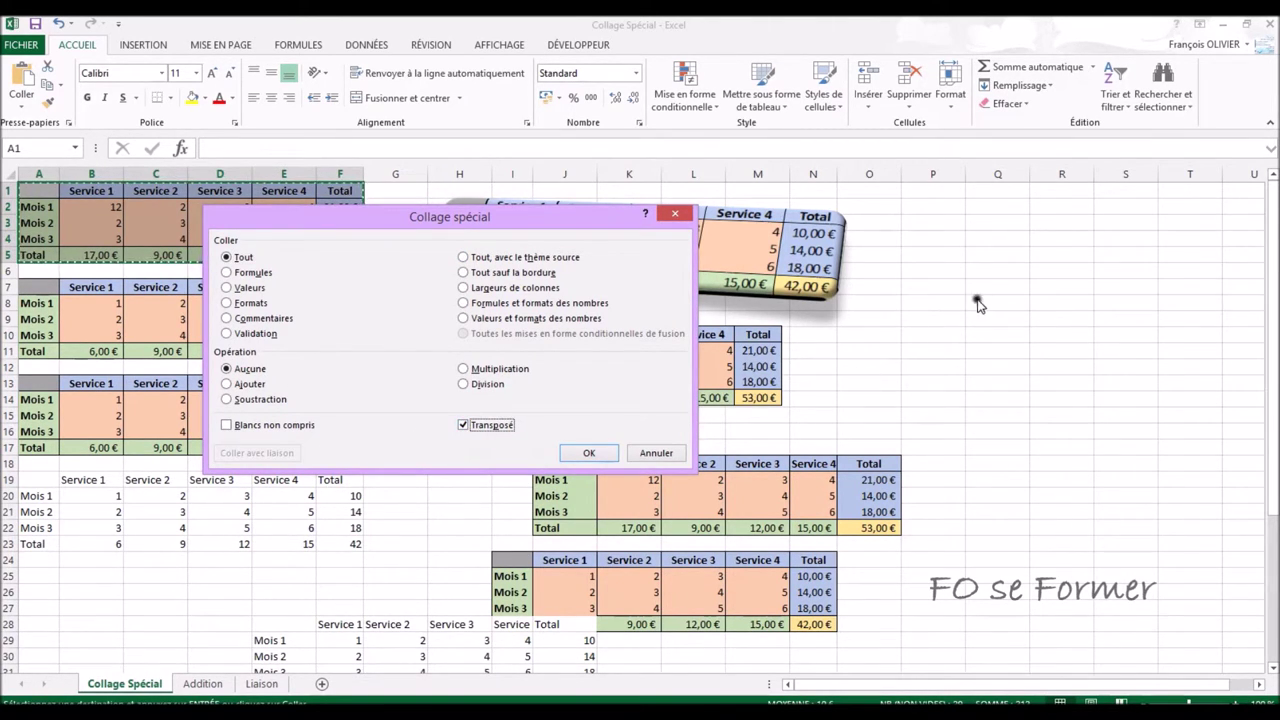
click(656, 453)
click(971, 269)
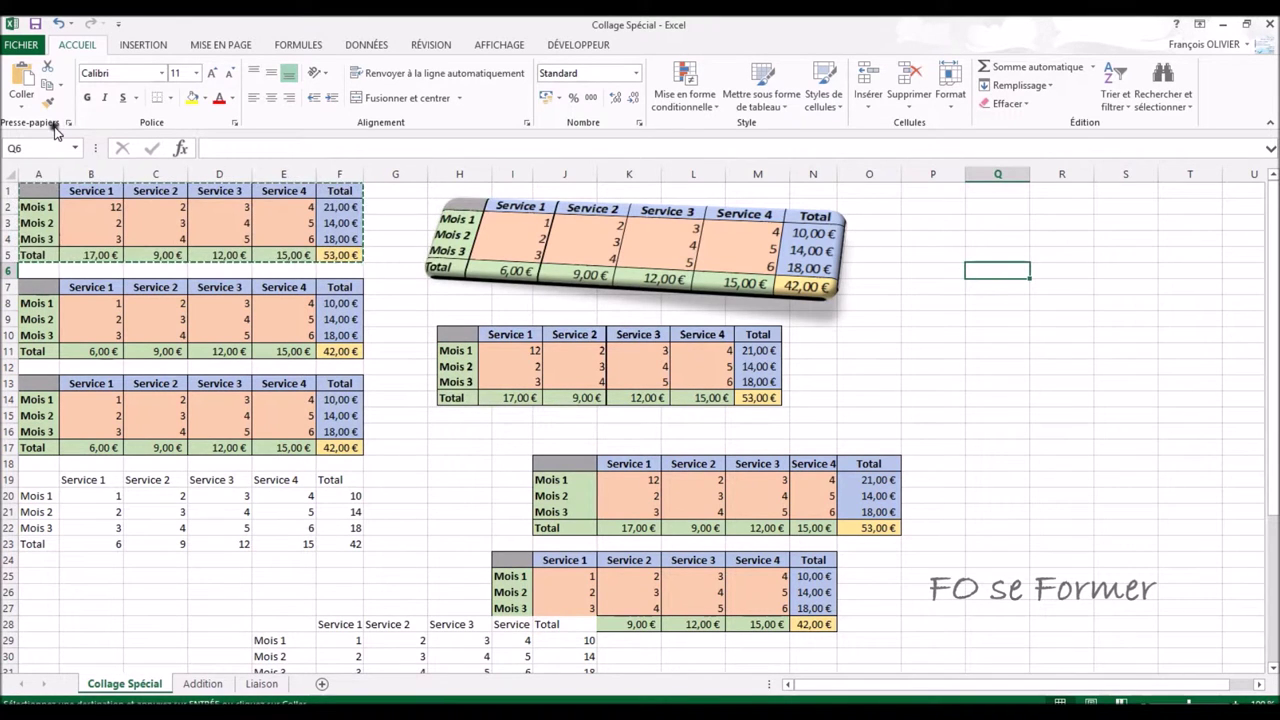
Paste the table transposed at Q6, then move the block one column left to P6.
click(14, 108)
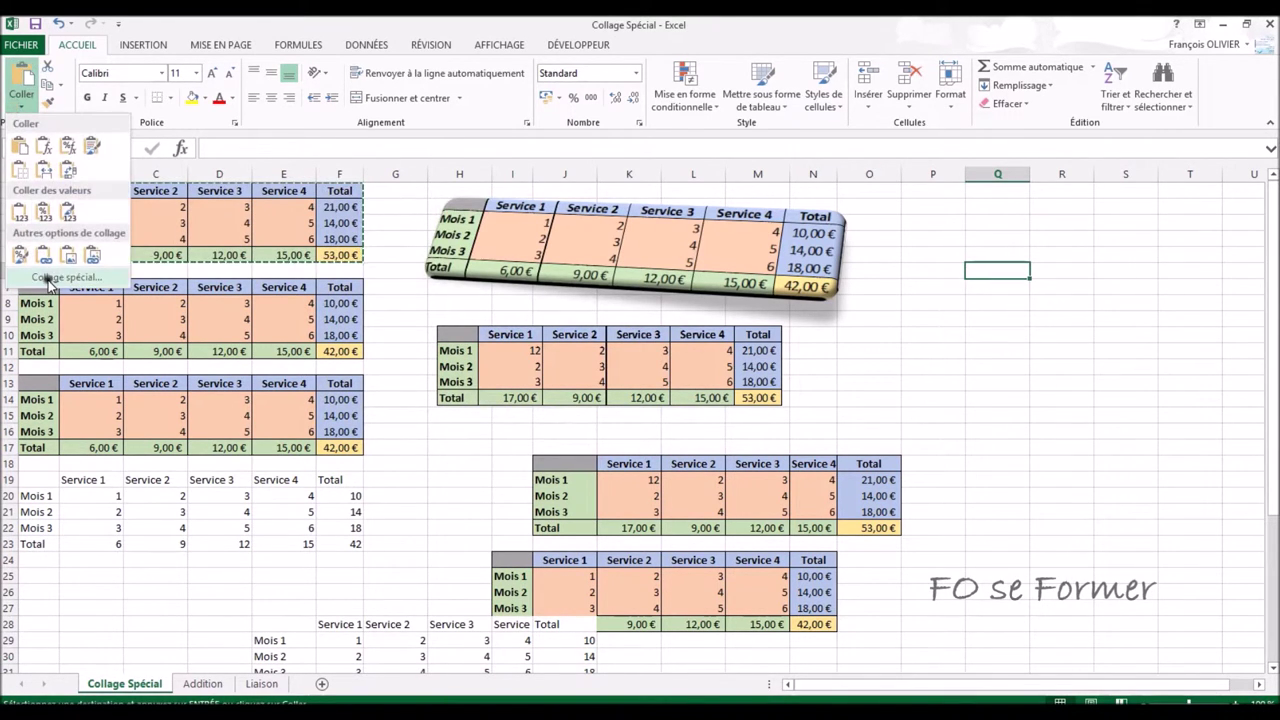
click(50, 257)
click(465, 426)
click(589, 453)
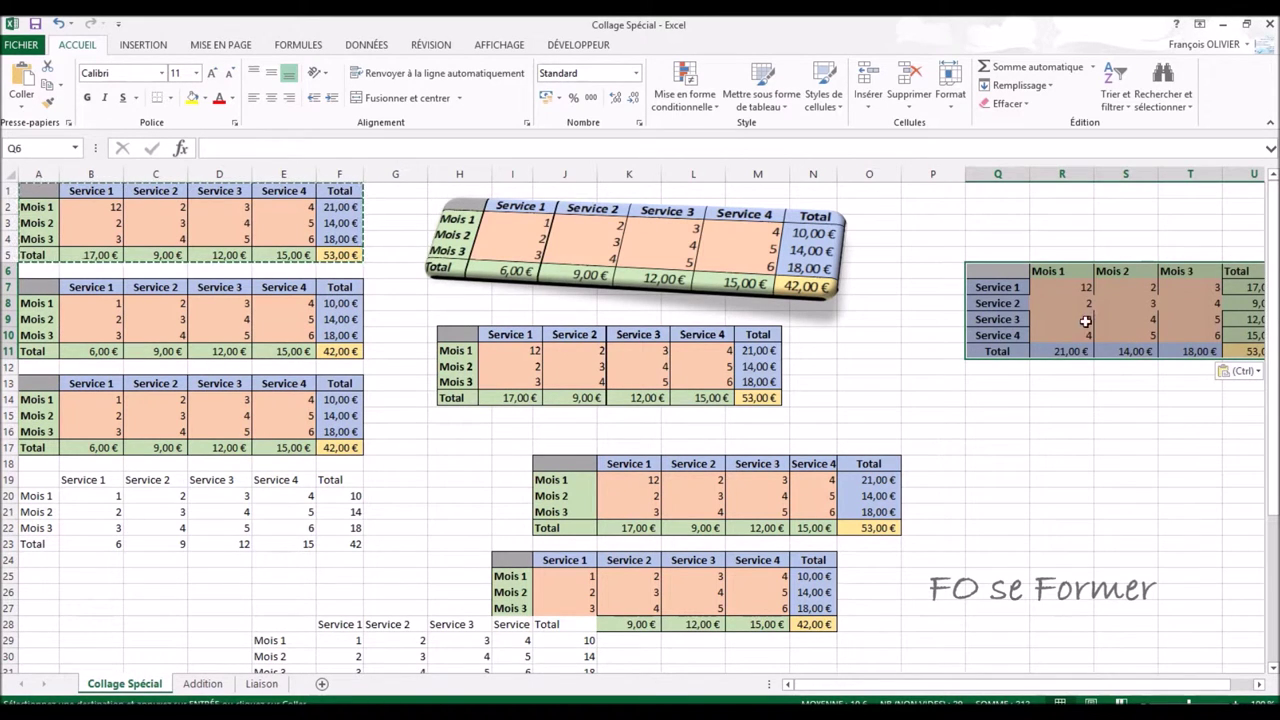
drag(991, 265, 942, 265)
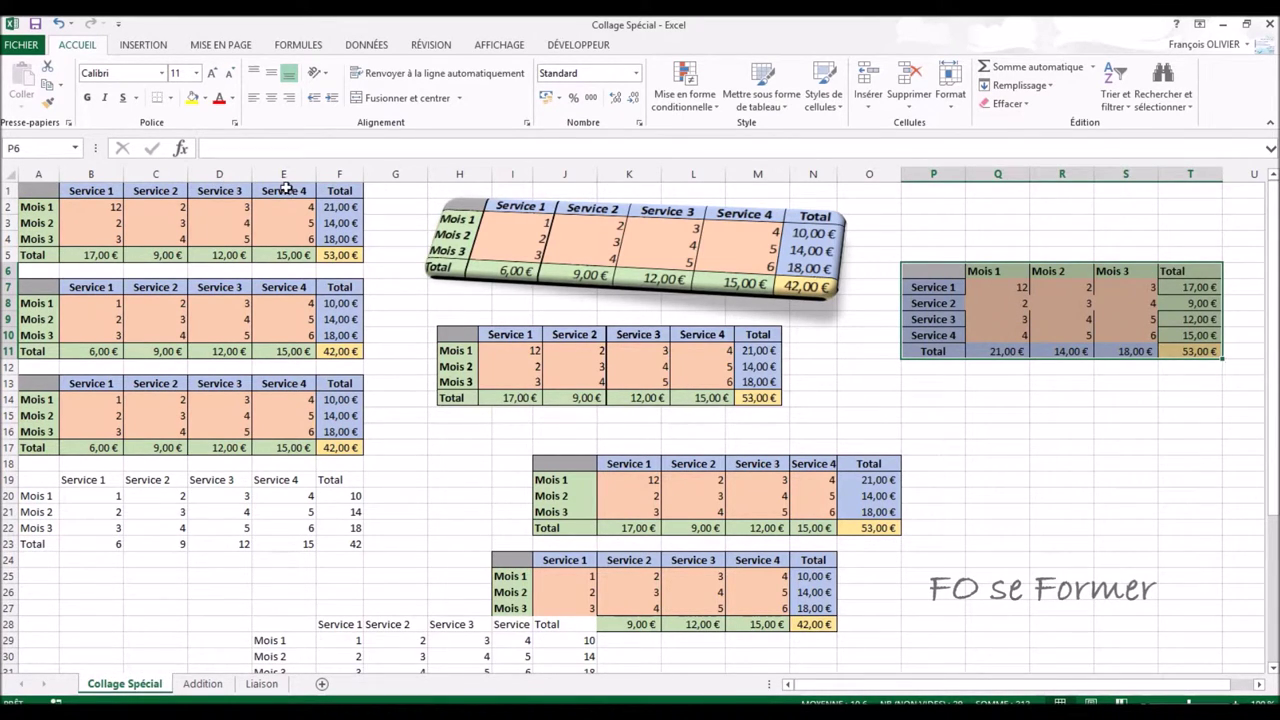
Compare transposed Service and Mois labels with the original, then switch to the Addition sheet.
click(950, 287)
click(950, 303)
click(950, 319)
click(950, 335)
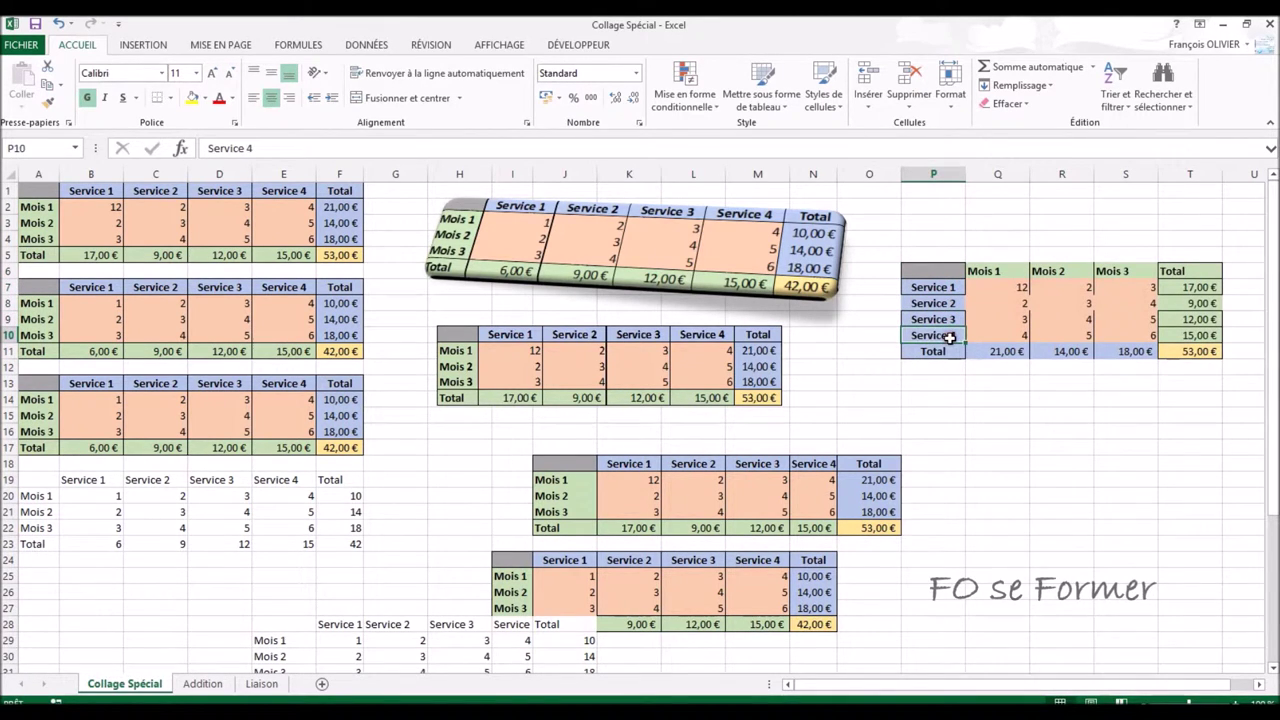
click(40, 207)
click(44, 223)
click(40, 240)
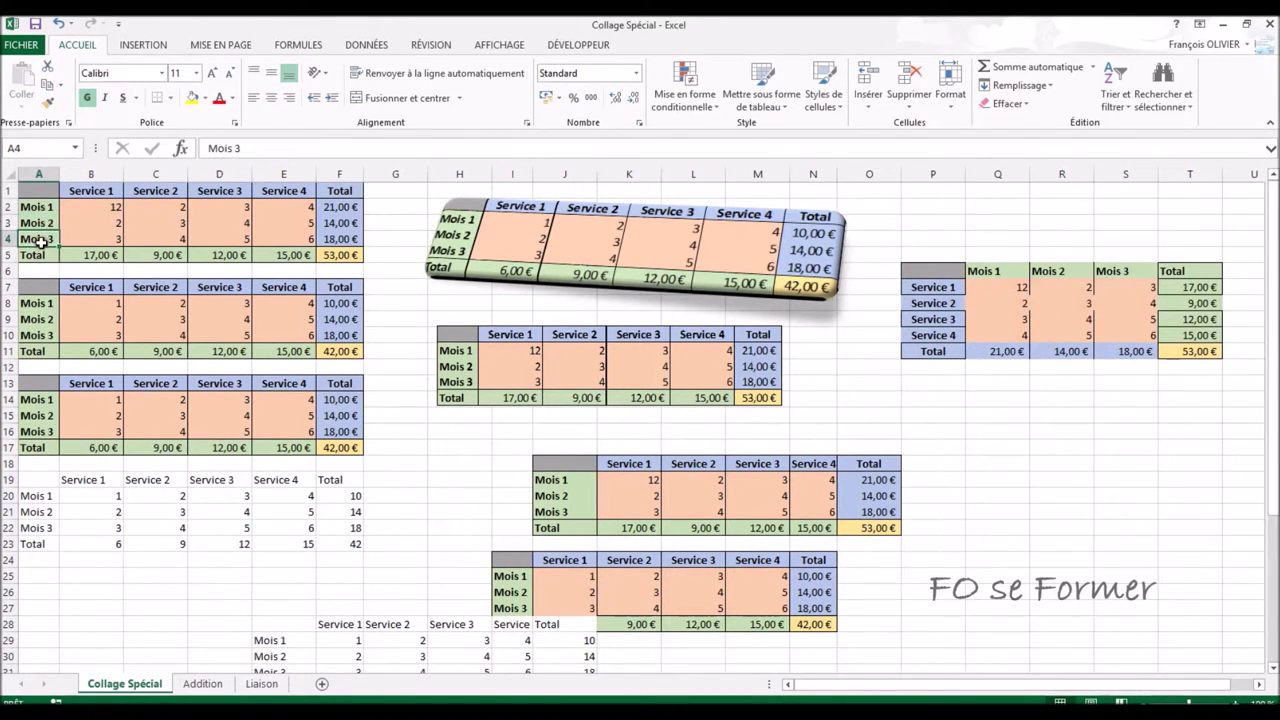
click(998, 273)
click(1058, 271)
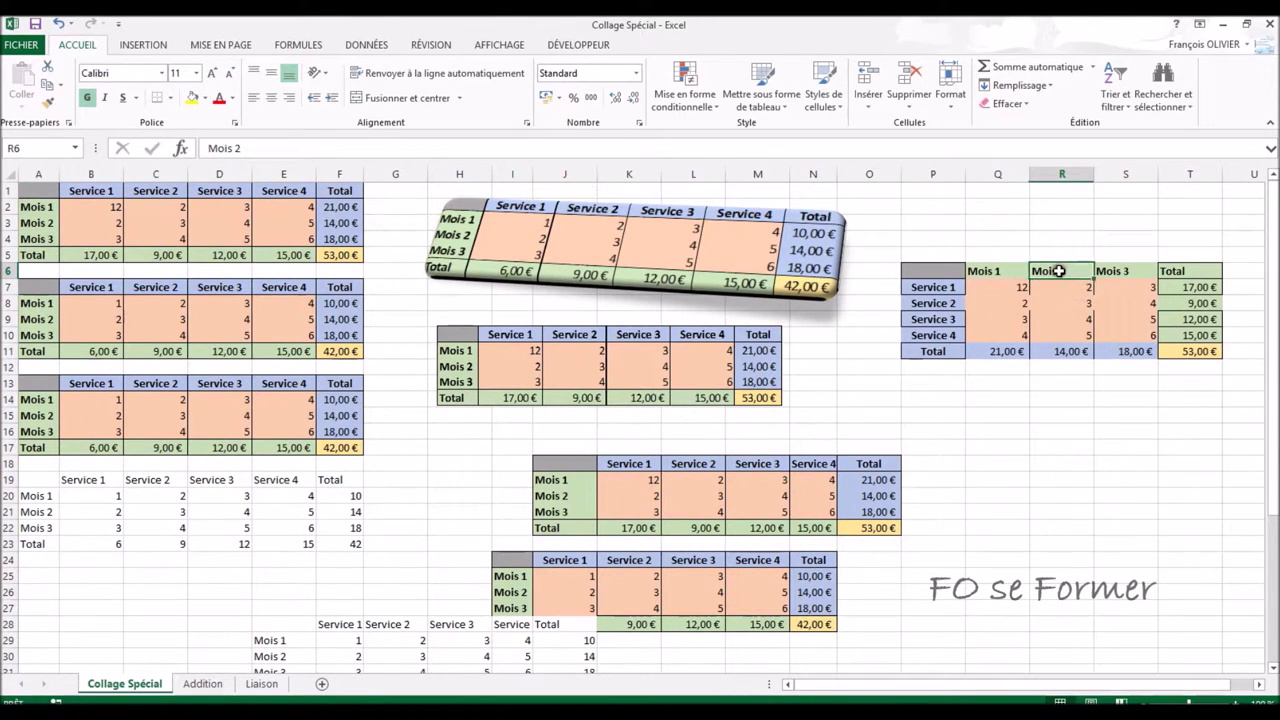
click(1122, 271)
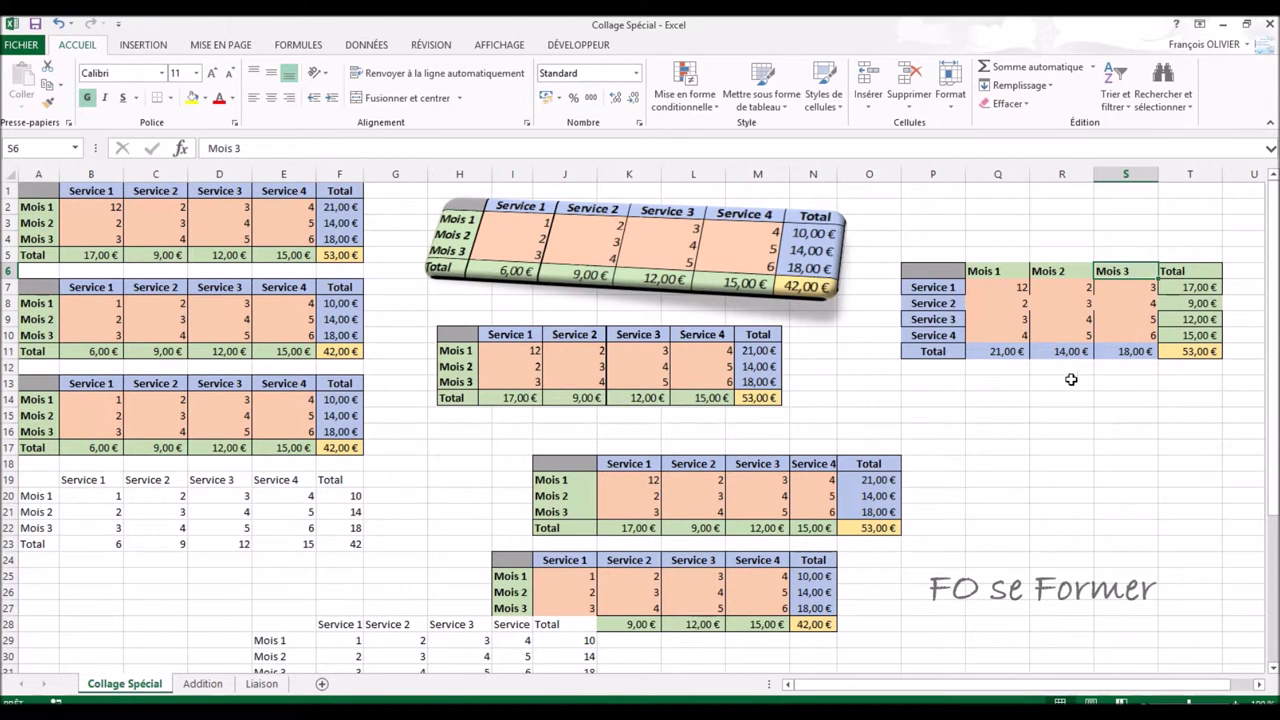
click(203, 683)
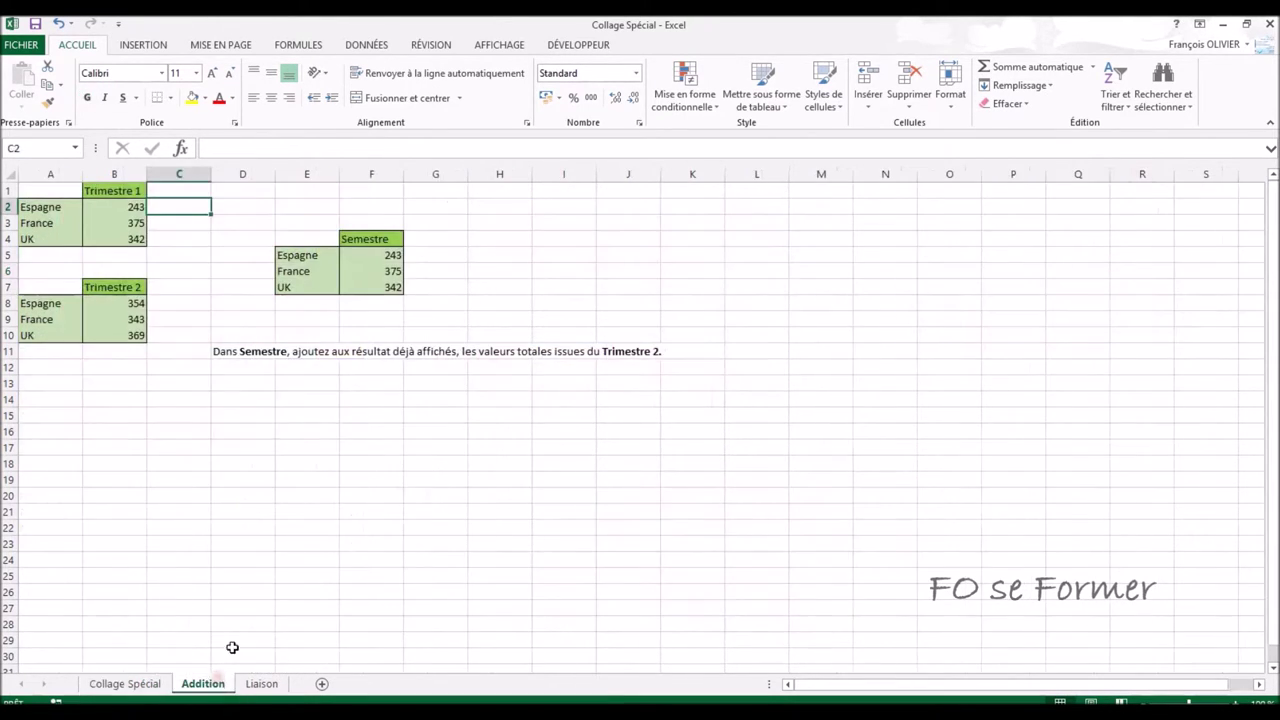
click(205, 269)
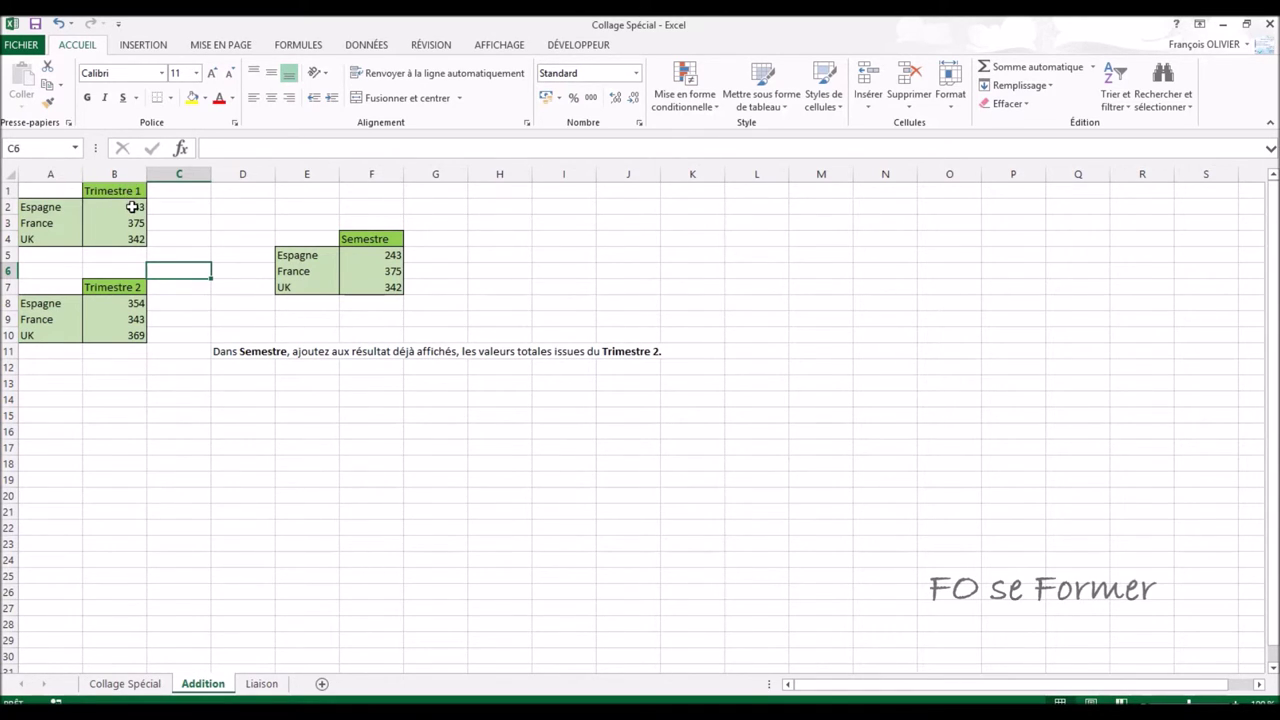
click(133, 206)
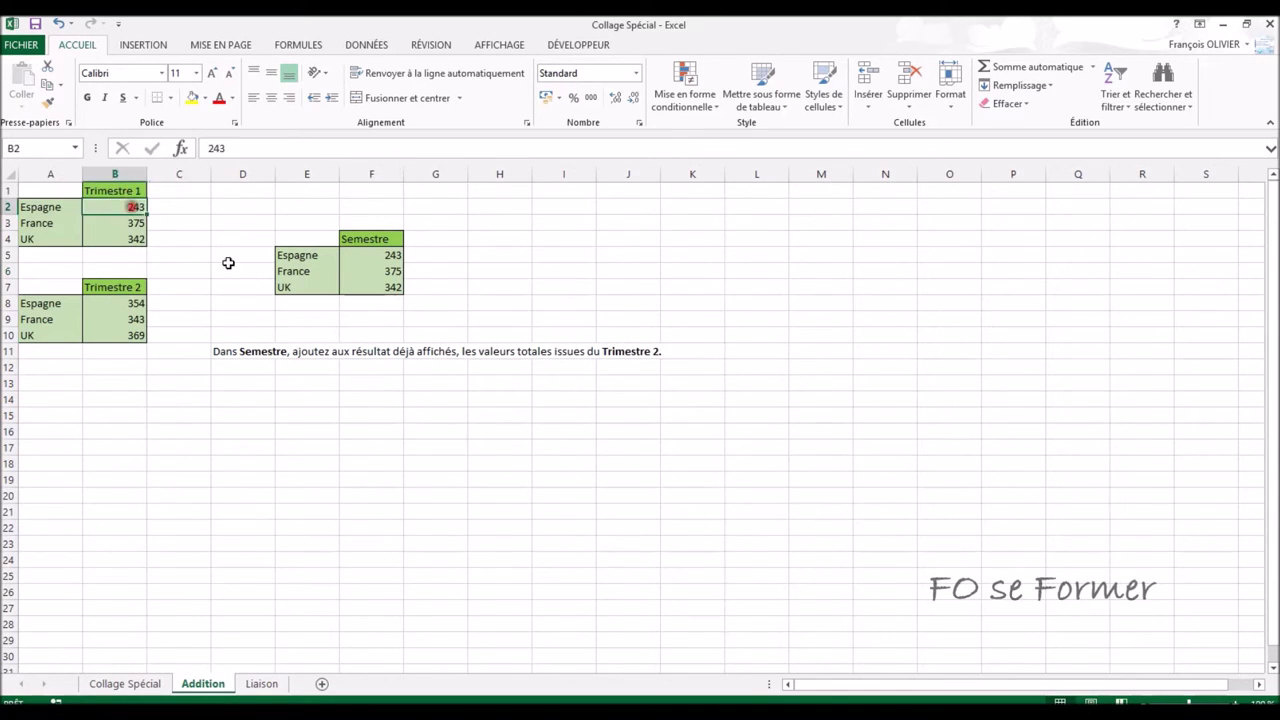
click(138, 218)
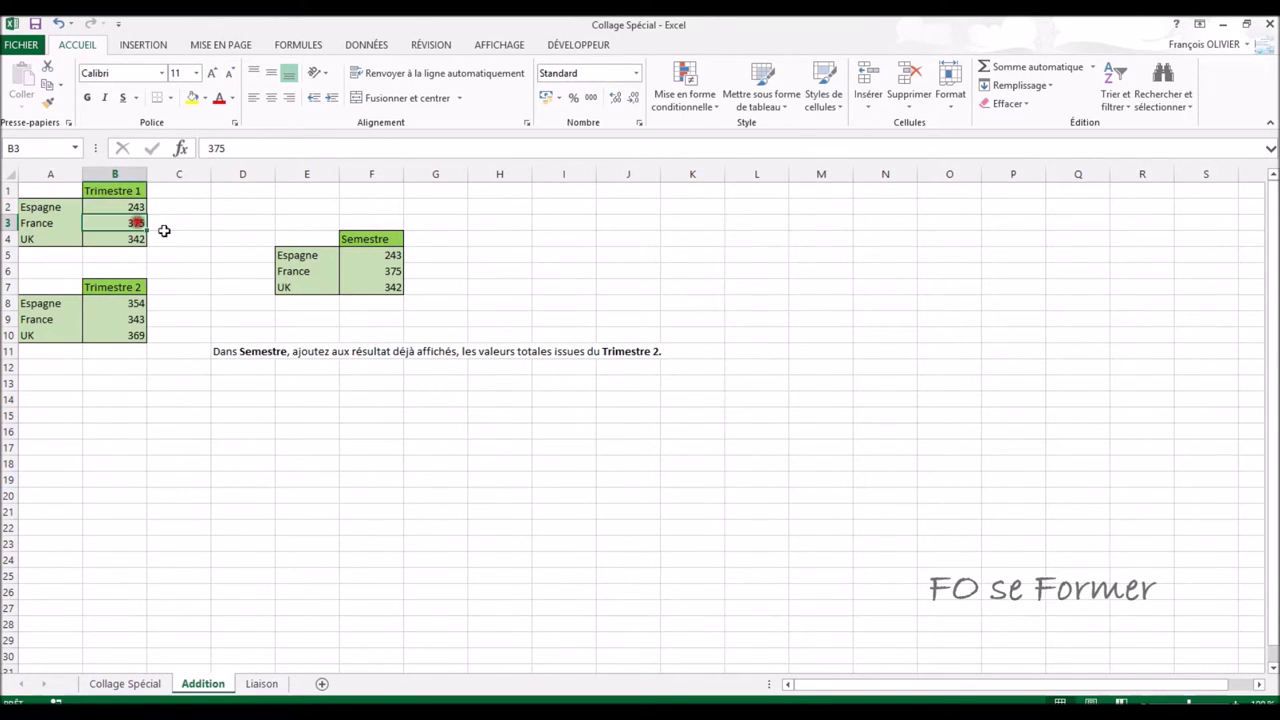
click(127, 237)
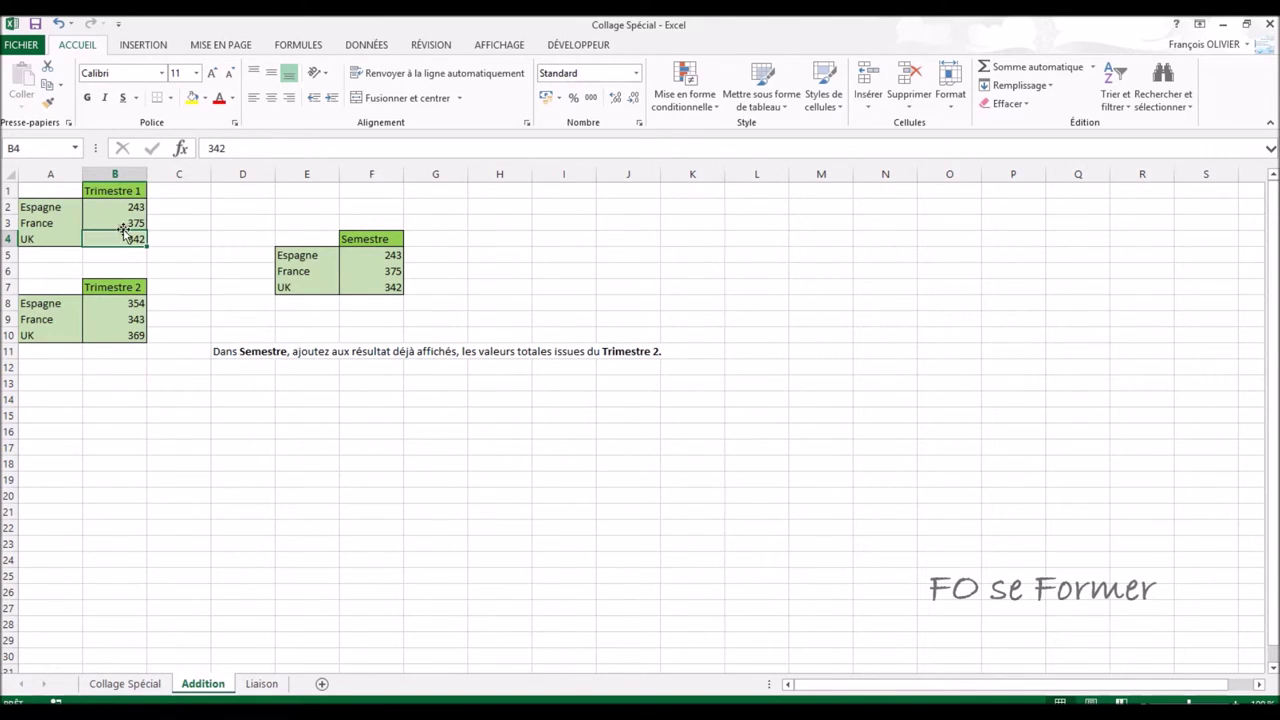
click(367, 256)
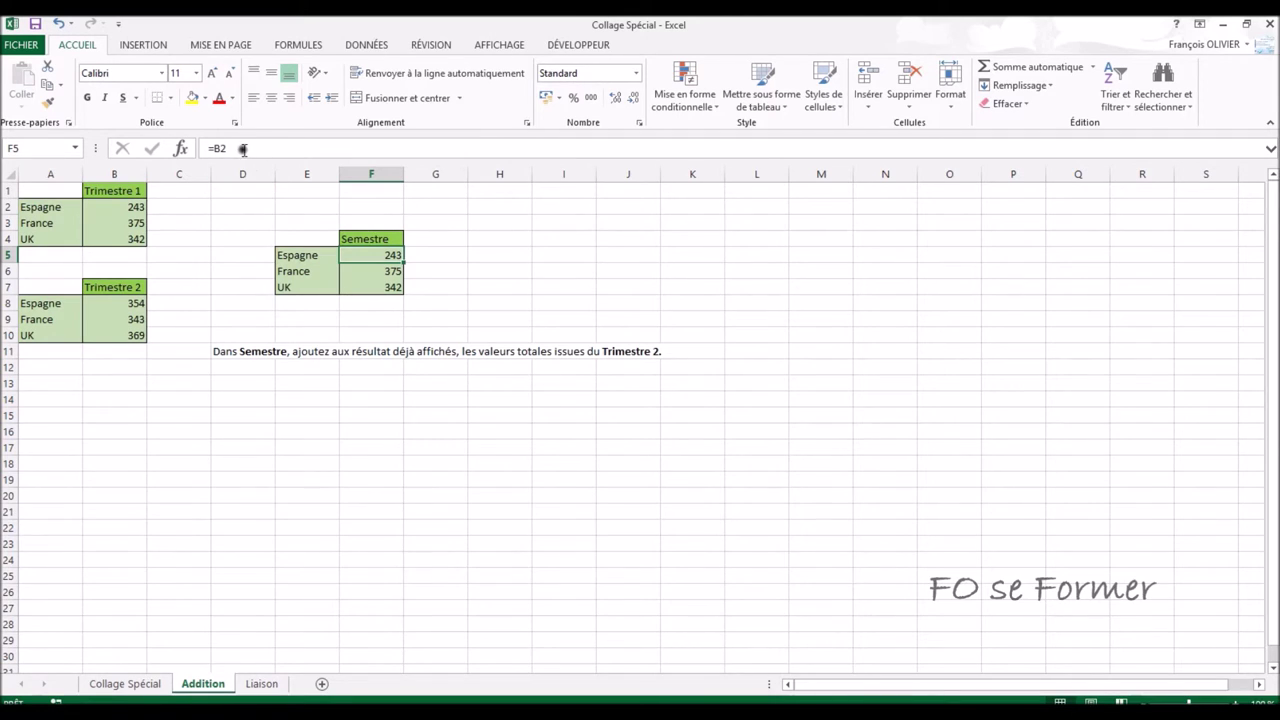
click(136, 206)
click(380, 271)
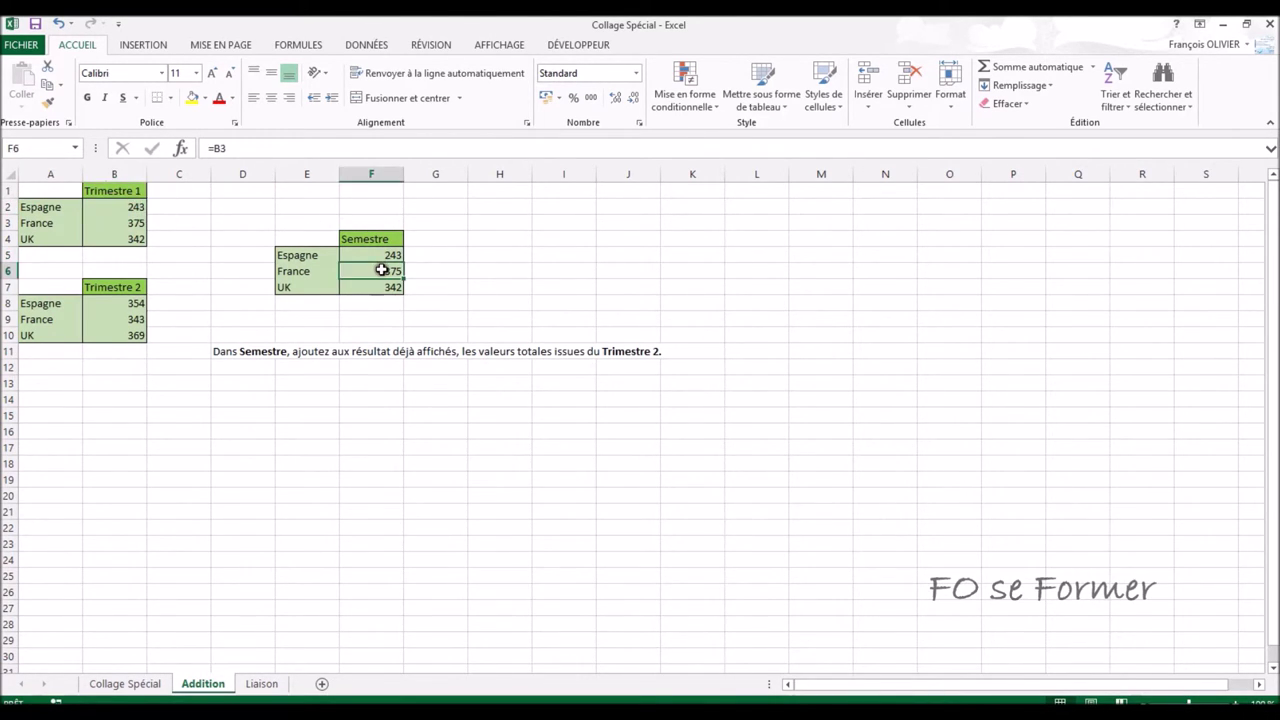
click(380, 287)
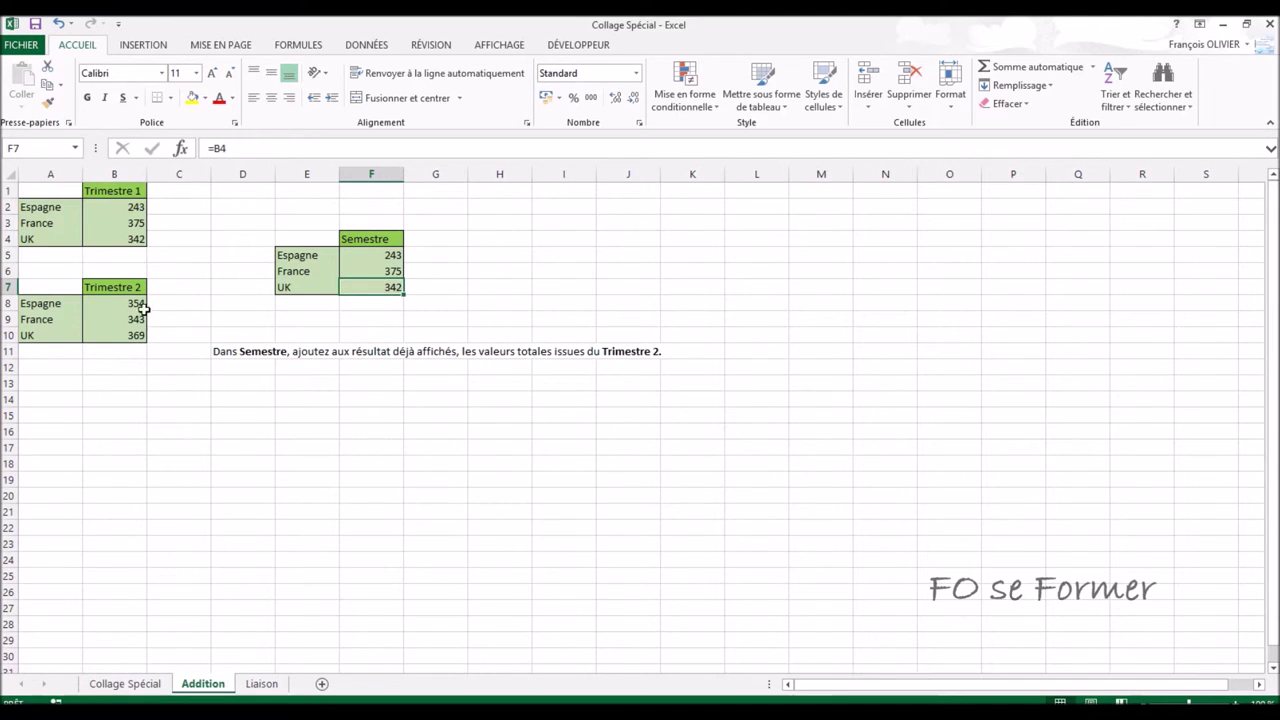
drag(134, 305, 135, 337)
click(135, 347)
click(134, 334)
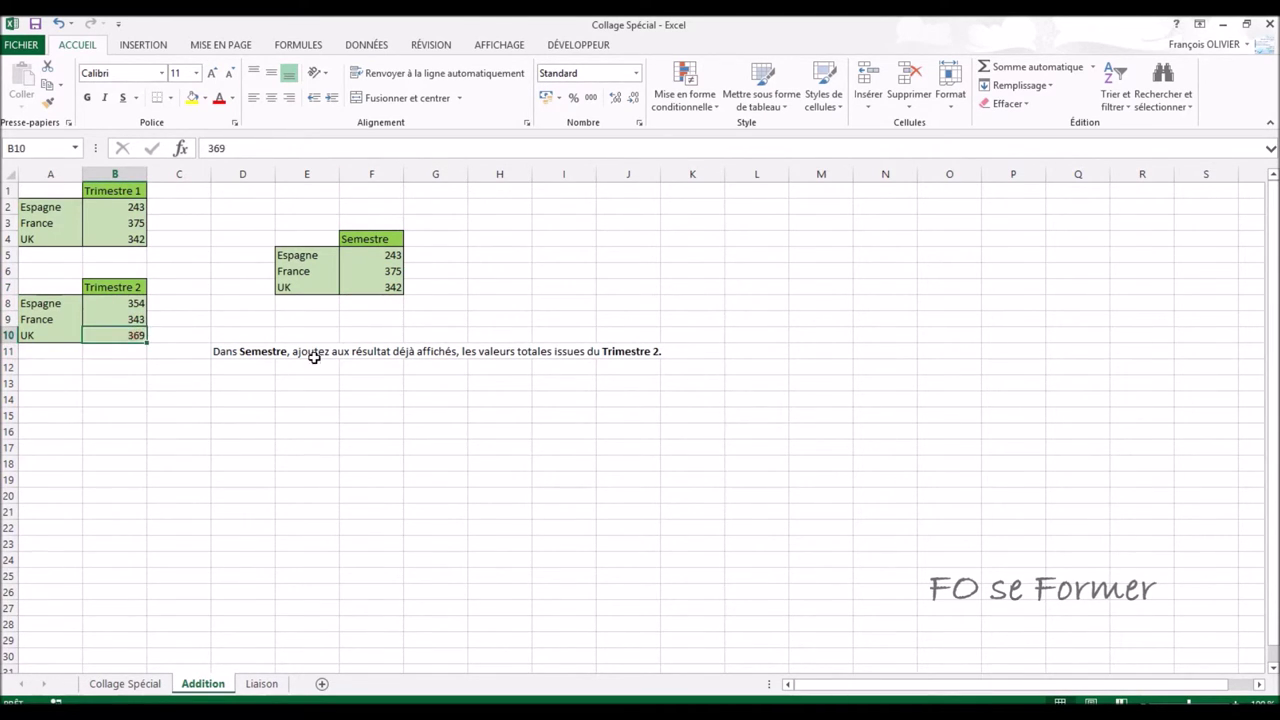
click(386, 250)
click(388, 271)
click(388, 287)
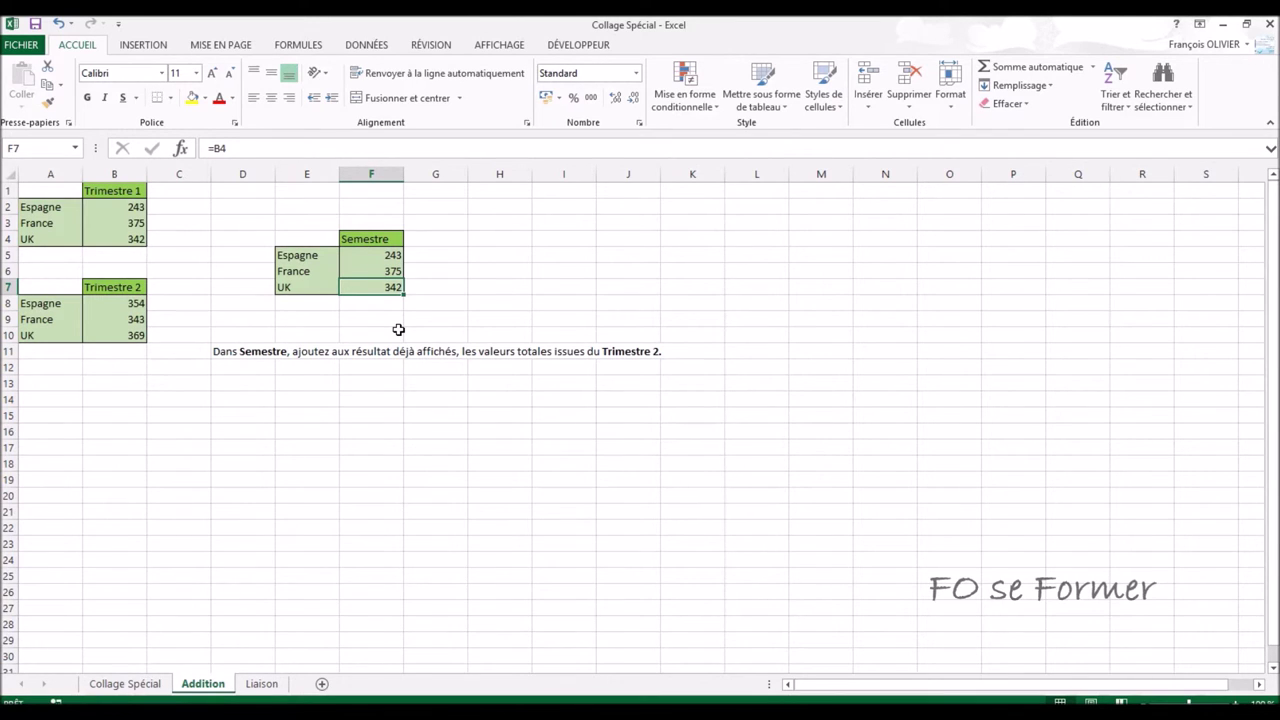
drag(134, 303, 134, 335)
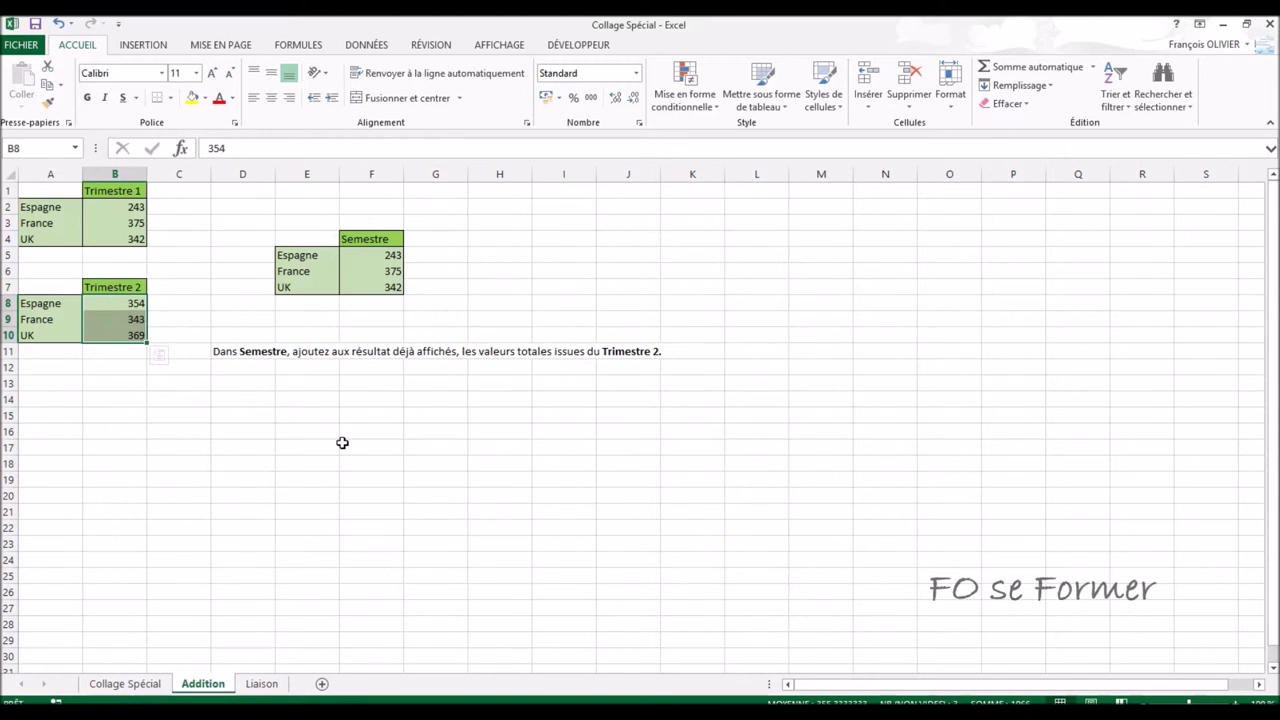
Paste Special the Trimestre 2 values onto F5 with Opération Ajouter, giving 597, 718, 711.
click(46, 85)
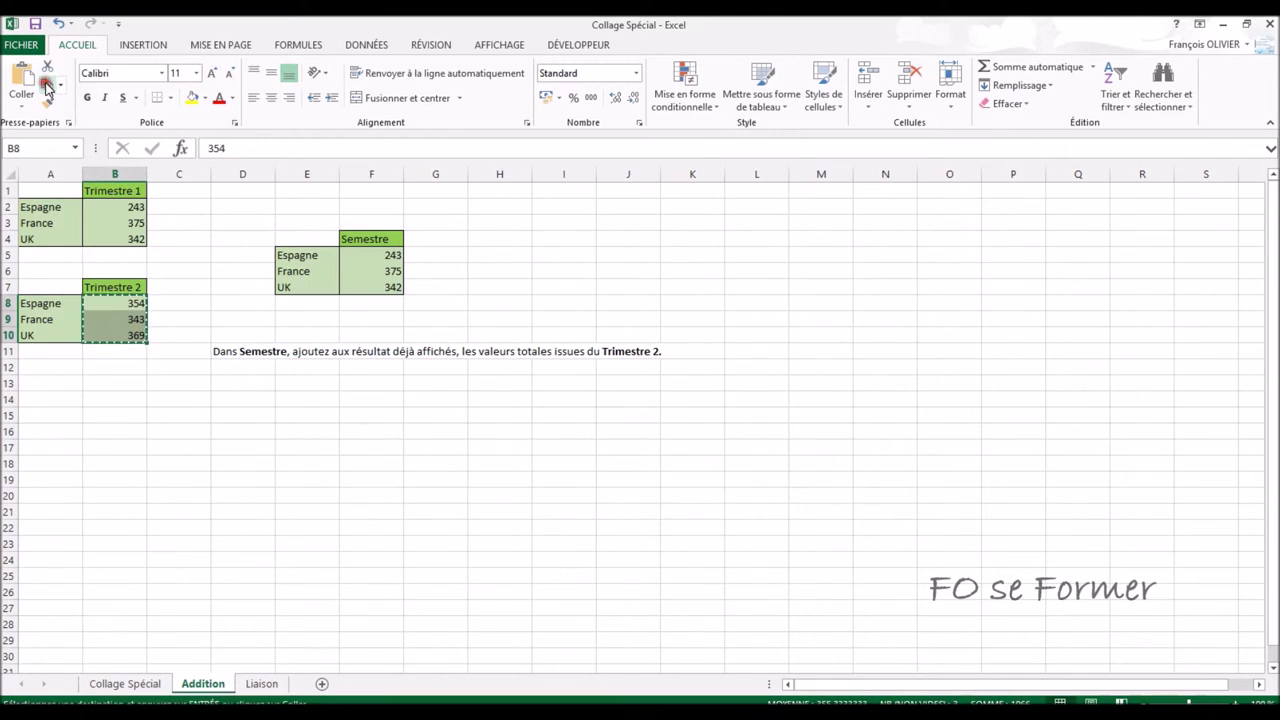
click(371, 254)
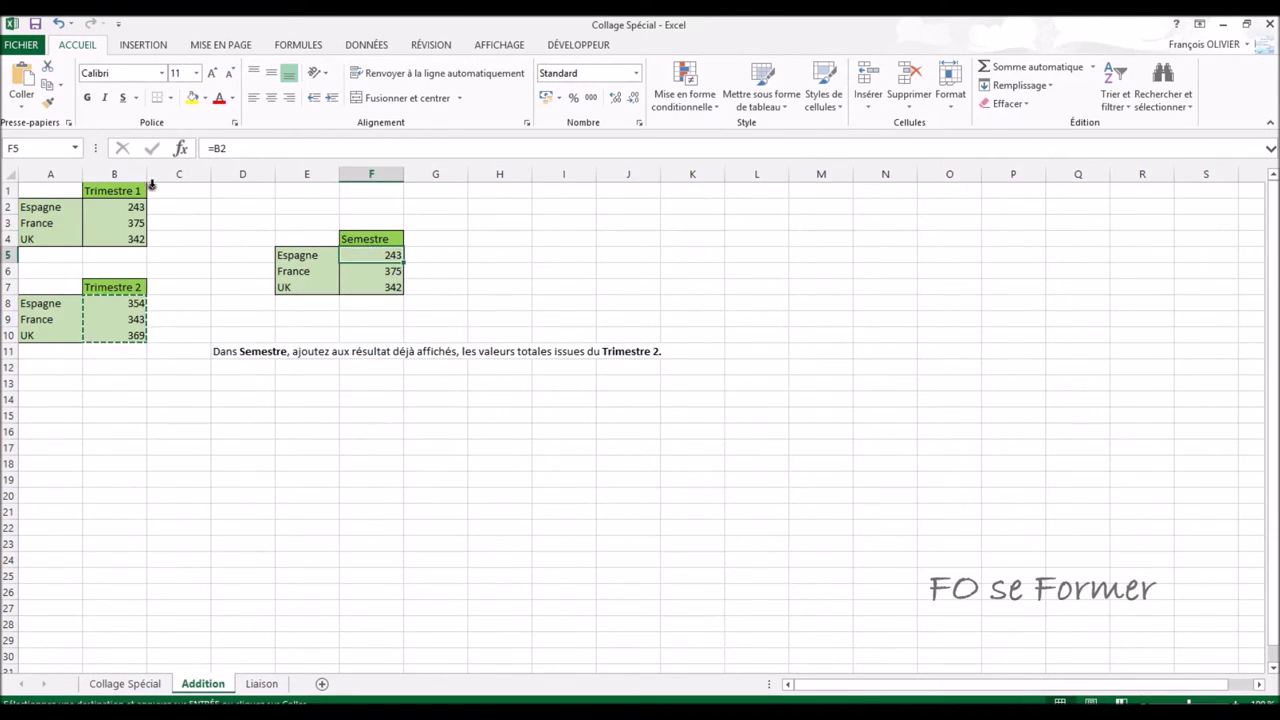
click(22, 106)
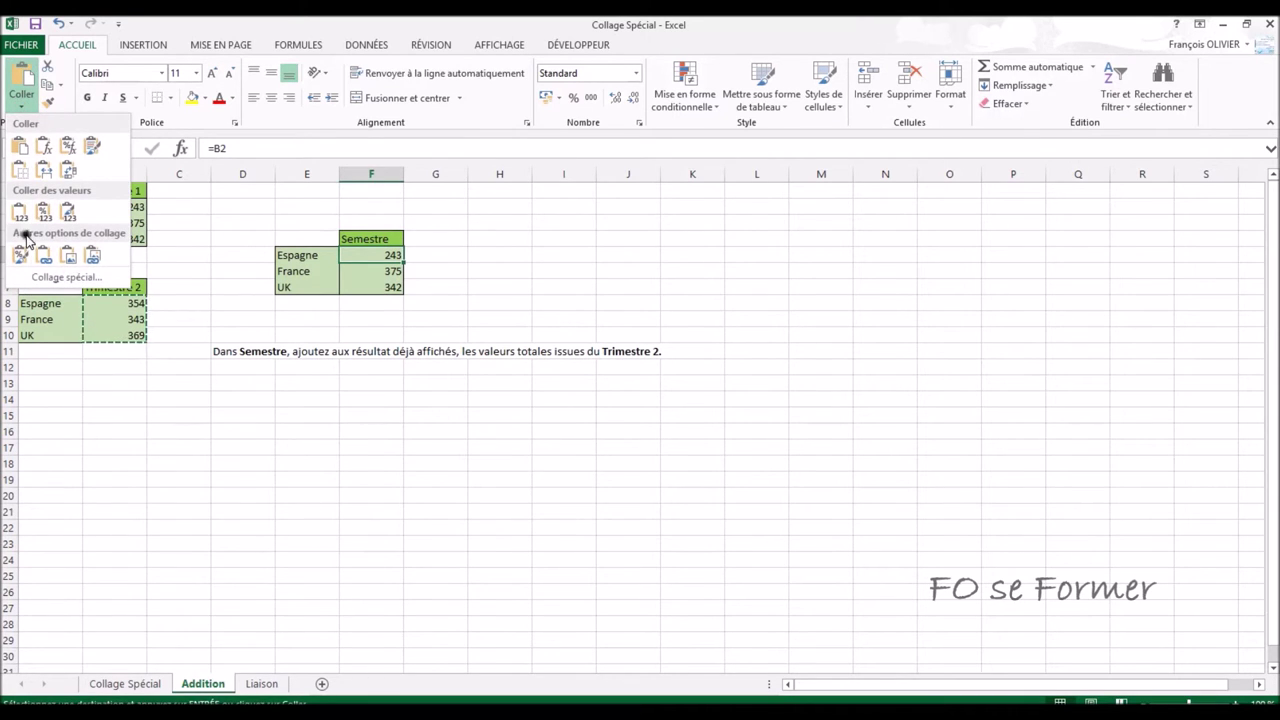
click(40, 278)
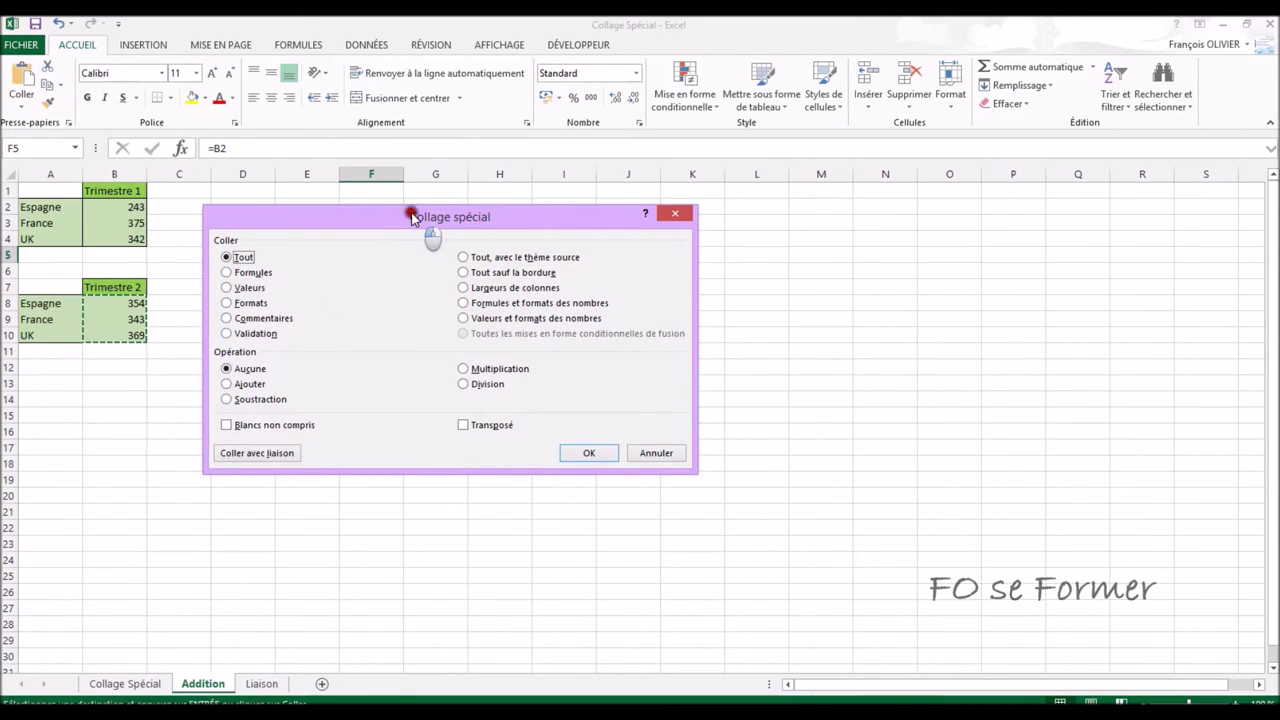
drag(411, 218, 707, 224)
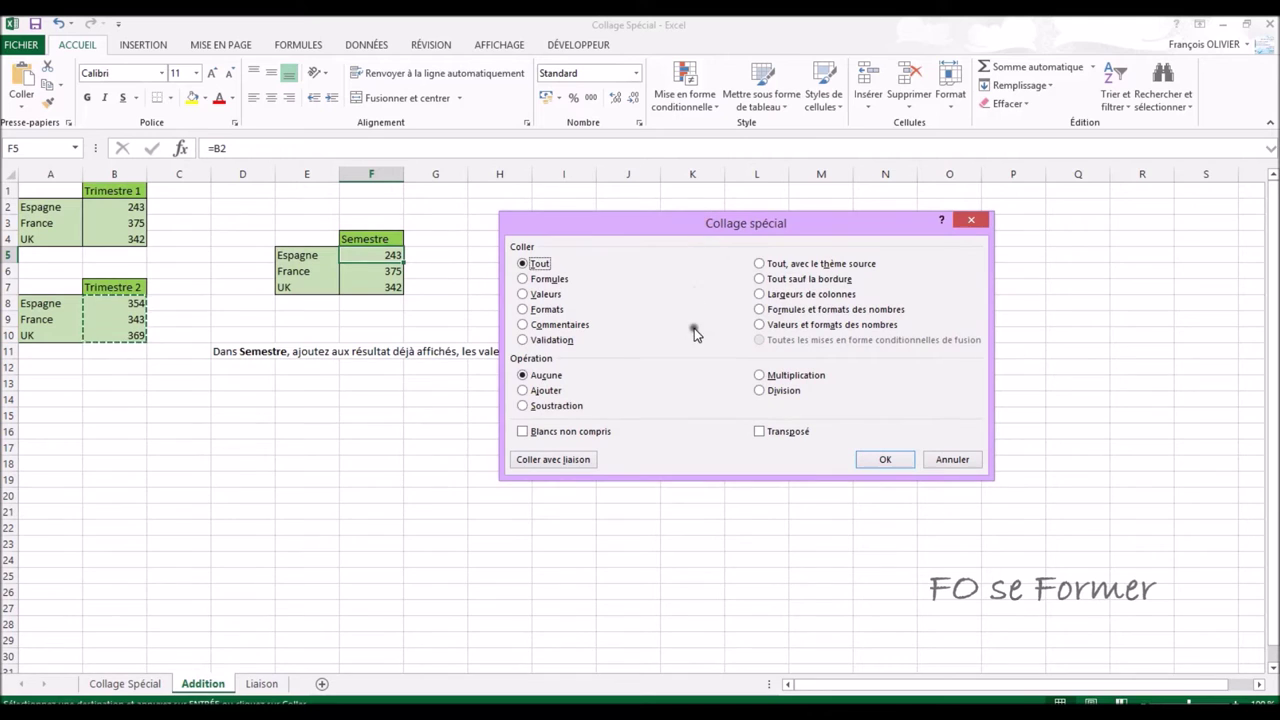
click(542, 390)
click(881, 460)
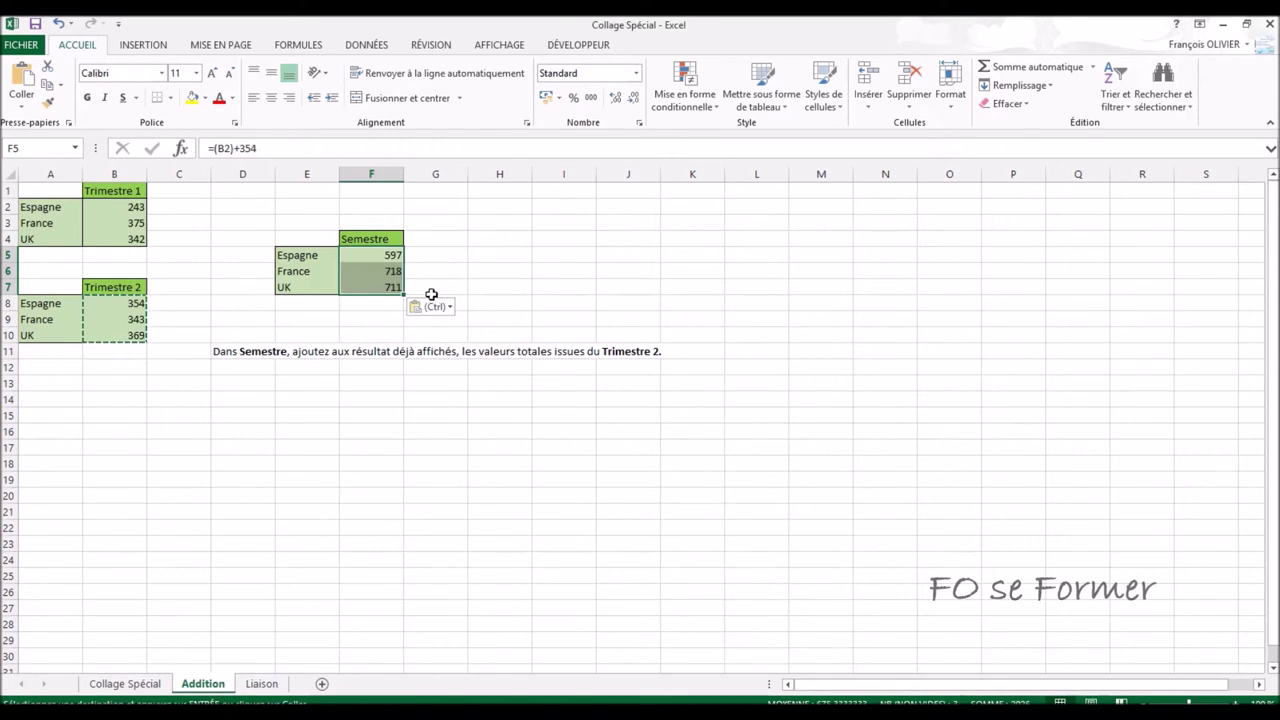
click(395, 255)
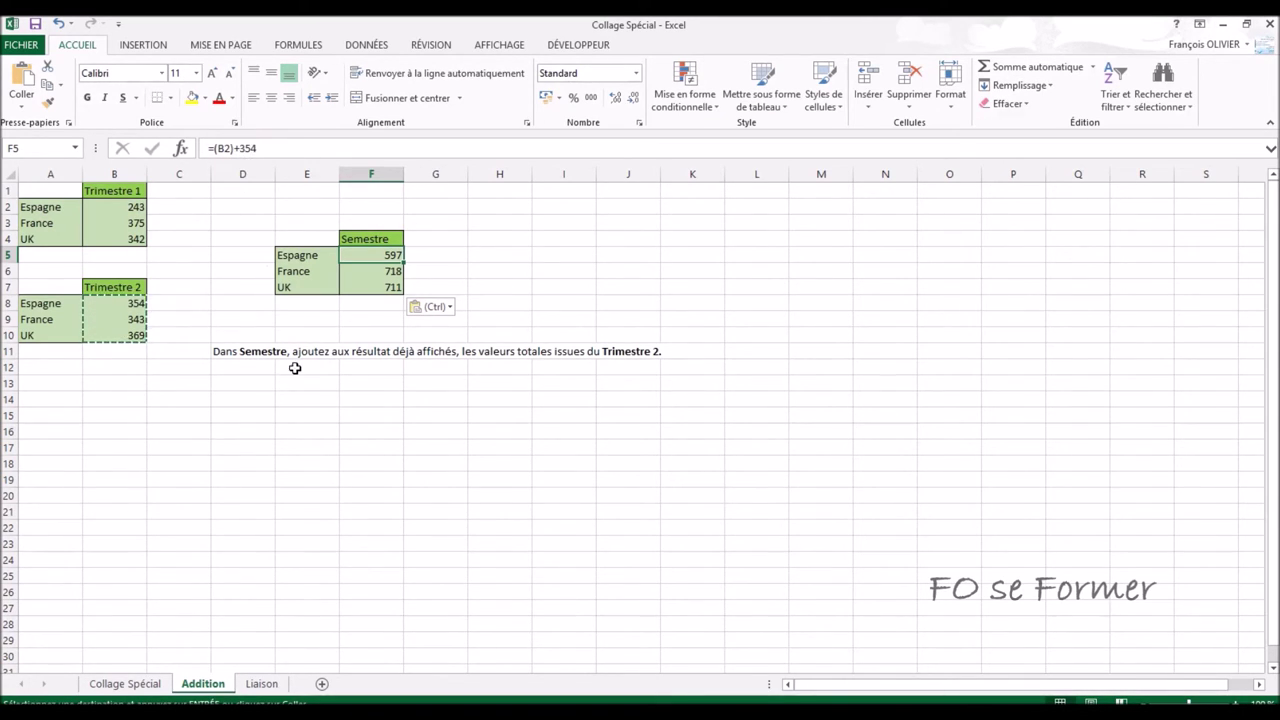
Open Collage spécial from E14, cancel it, and switch to the Liaison sheet.
click(305, 405)
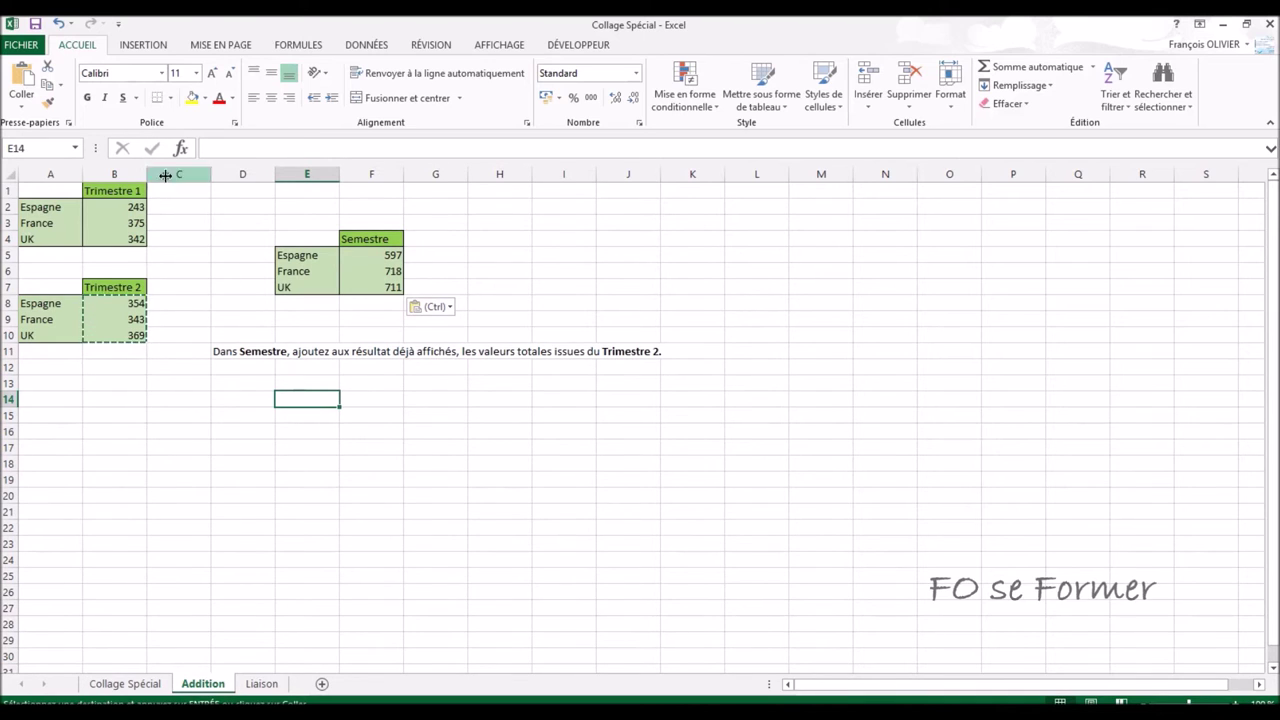
click(22, 104)
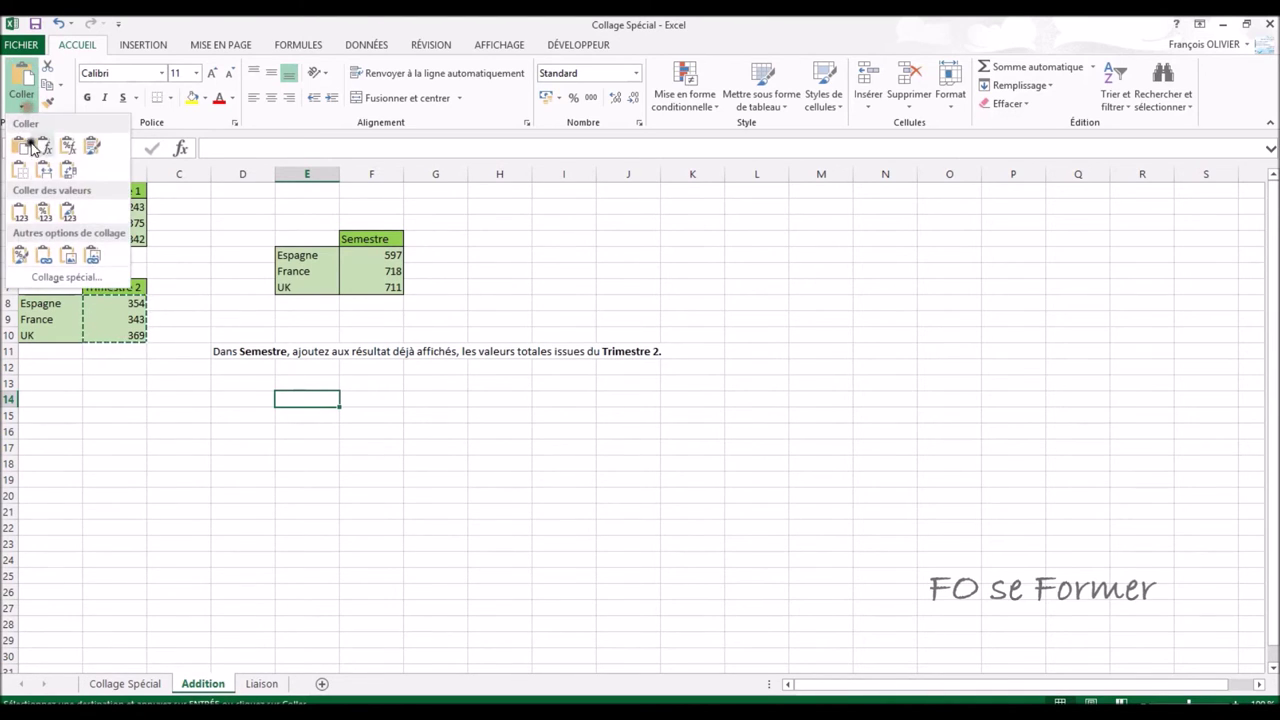
click(45, 277)
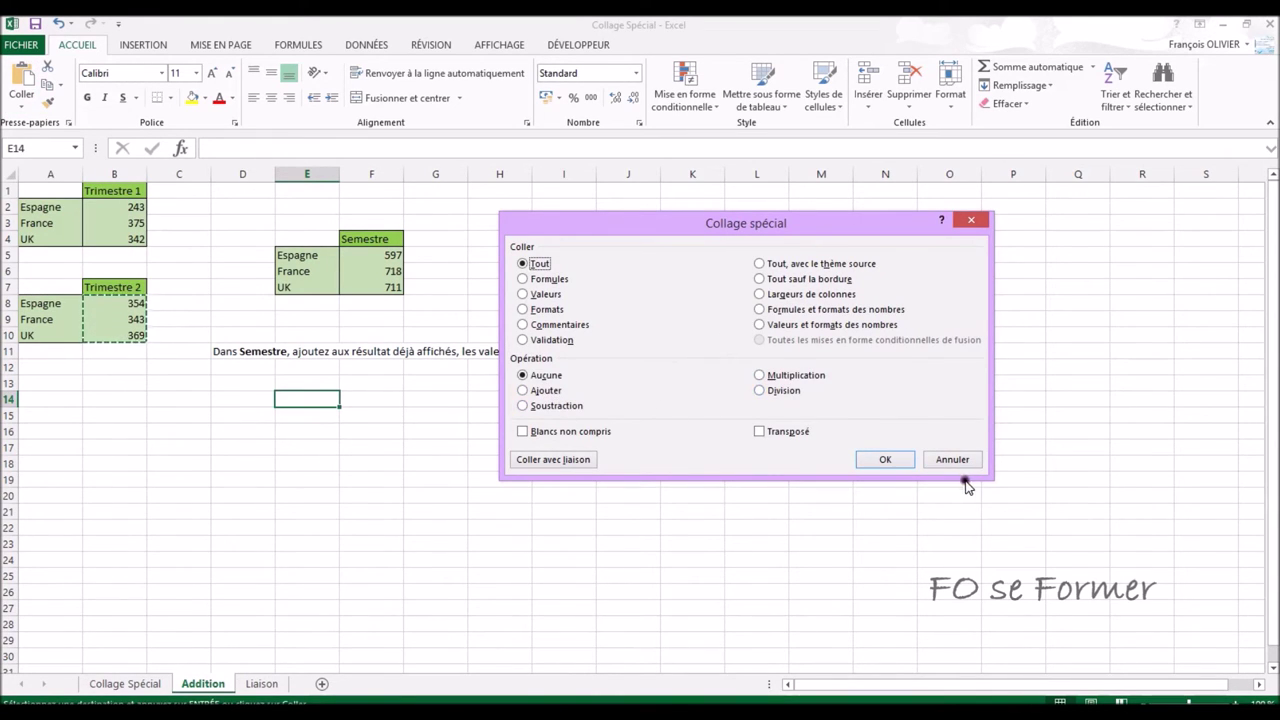
click(965, 460)
click(264, 684)
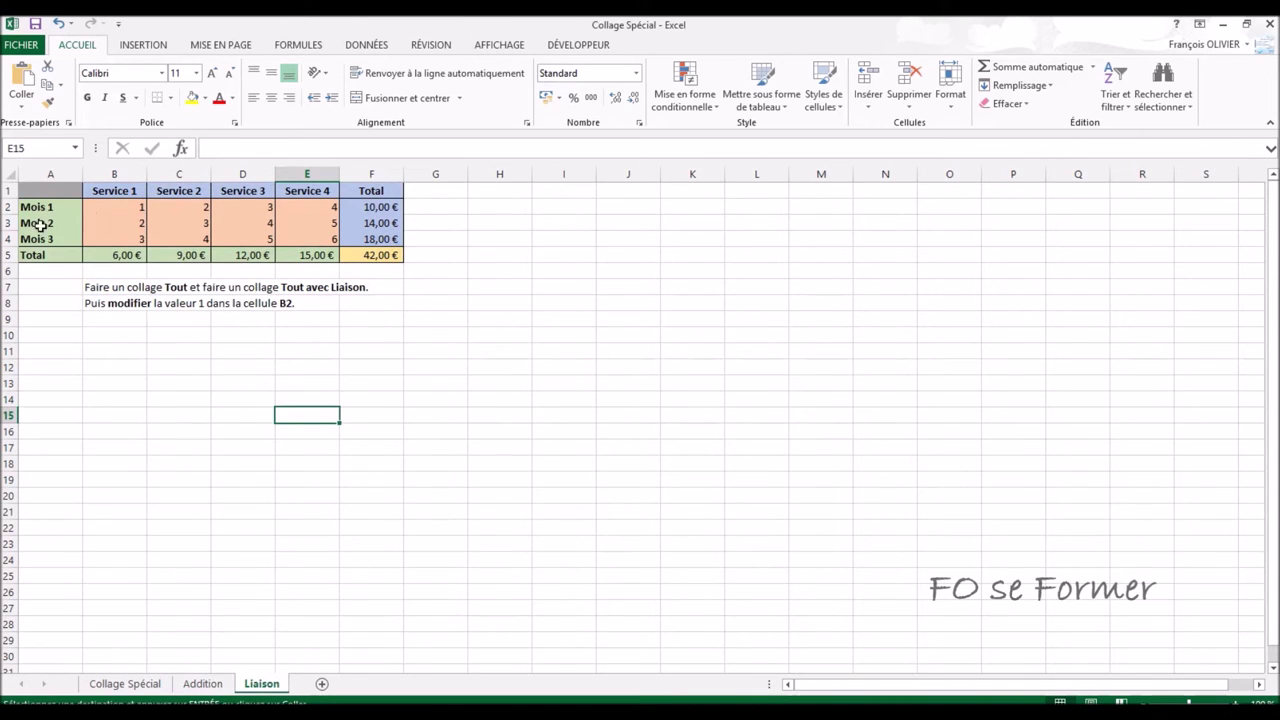
Copy the Service table A1:F5 and paste a full copy at A10.
click(159, 236)
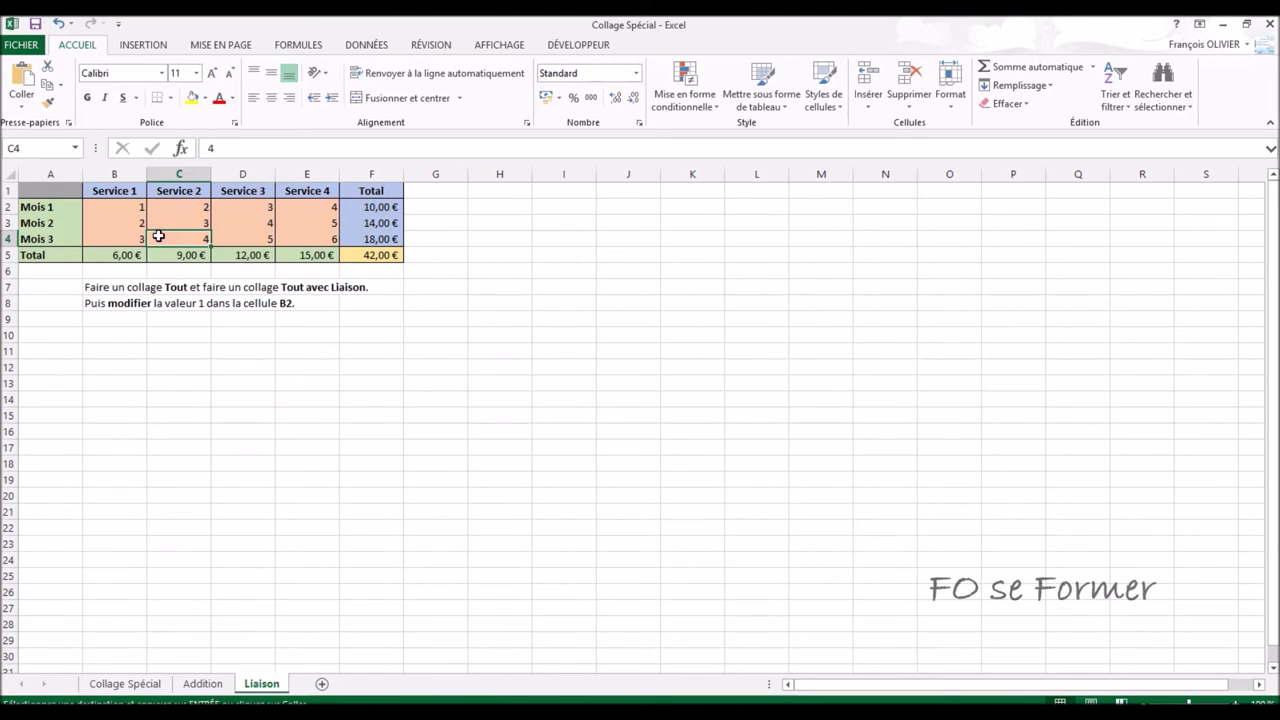
key(ctrl+v)
key(ctrl+c)
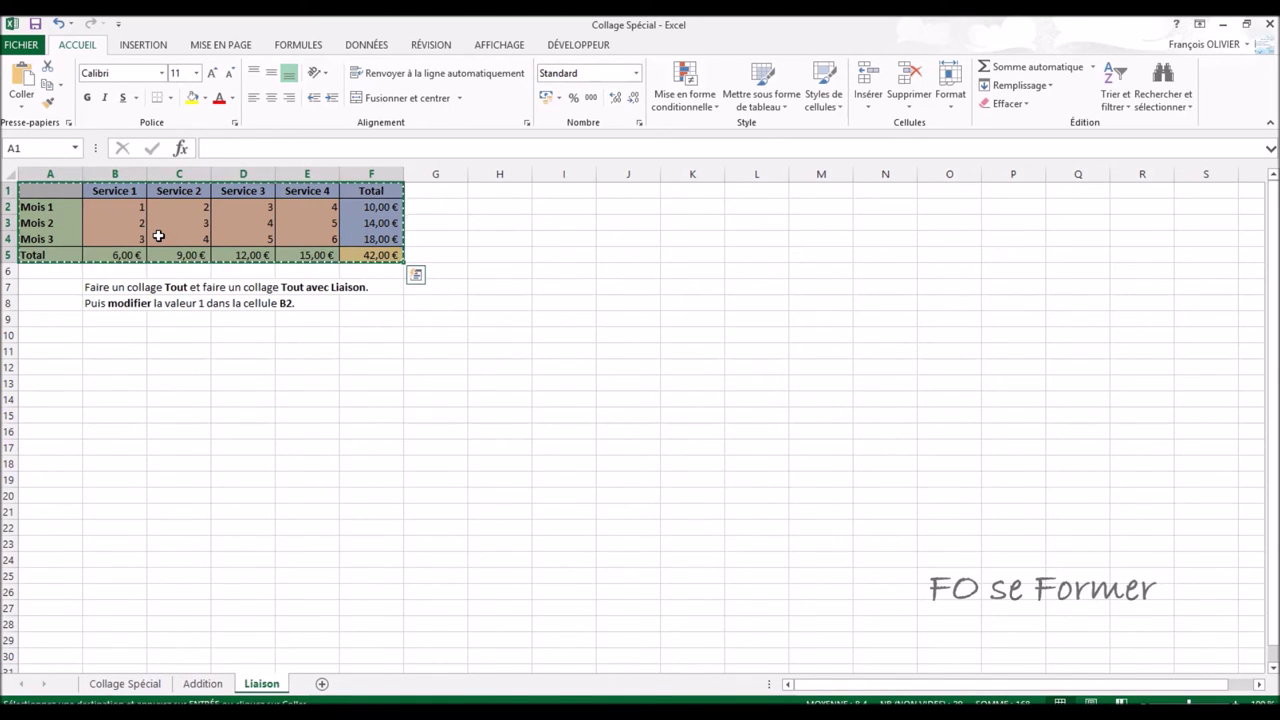
click(53, 334)
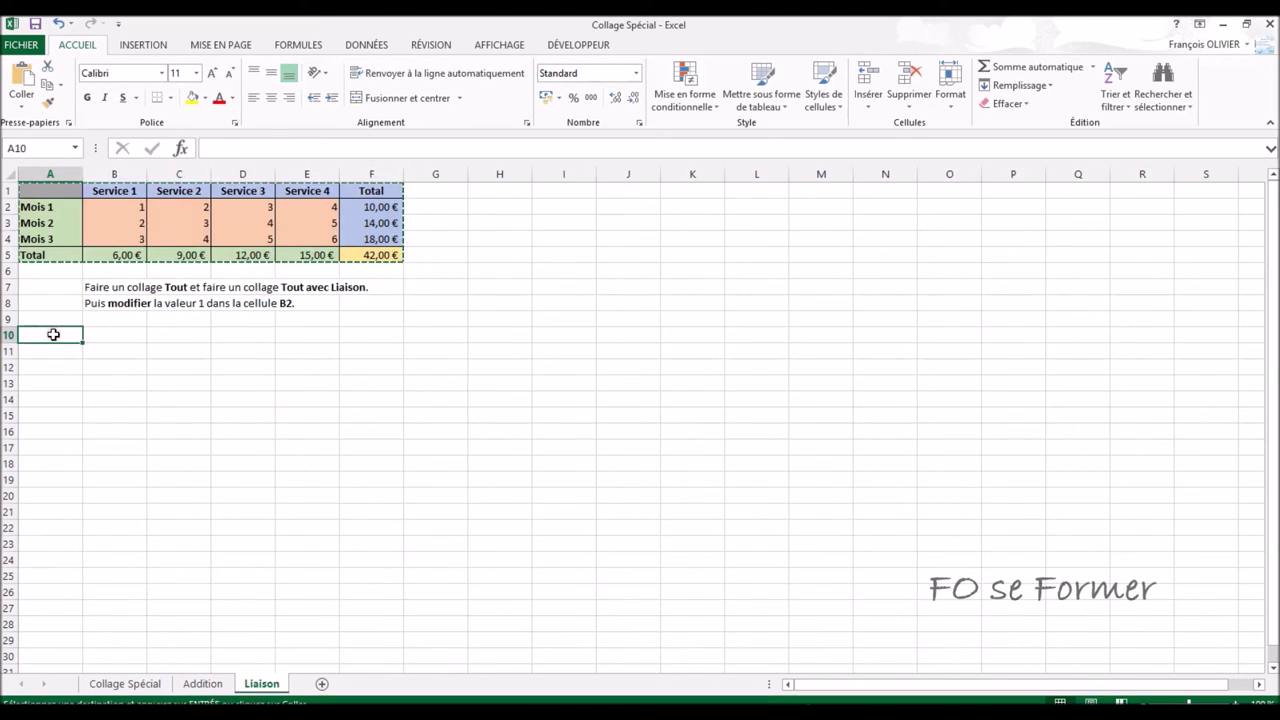
key(ctrl+v)
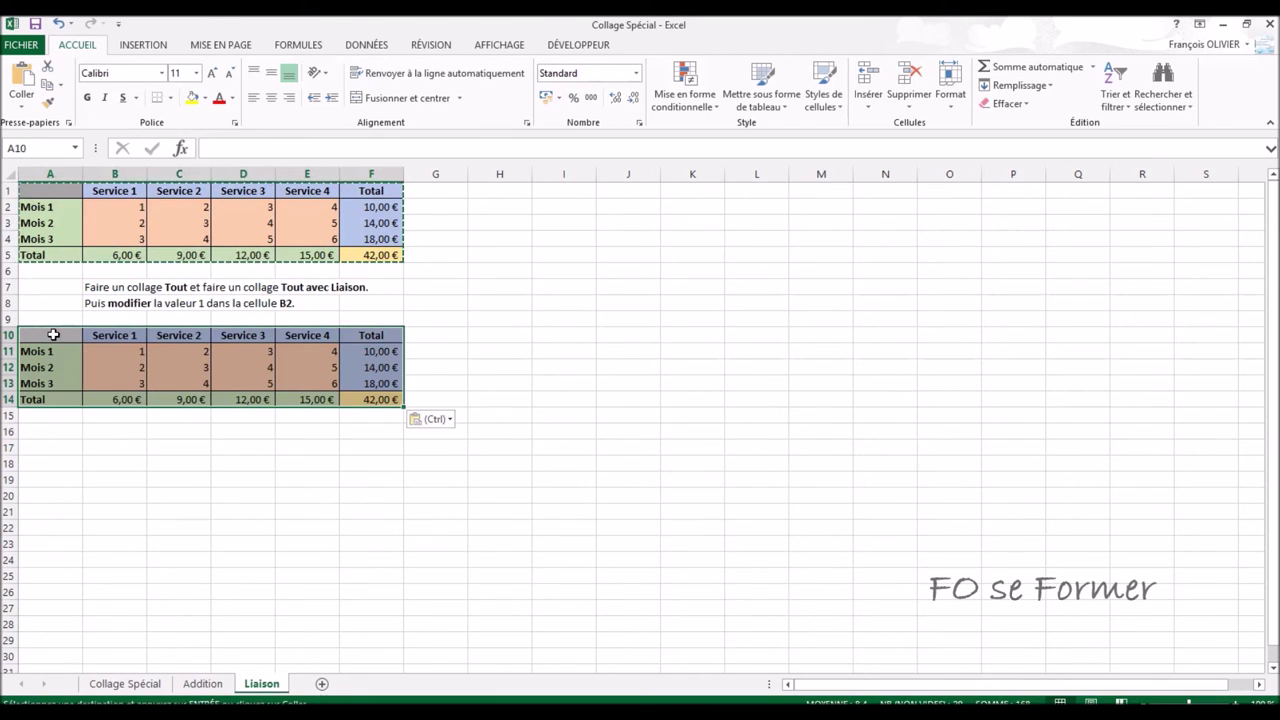
Paste a linked copy of the table at A16 using Coller avec liaison.
click(42, 432)
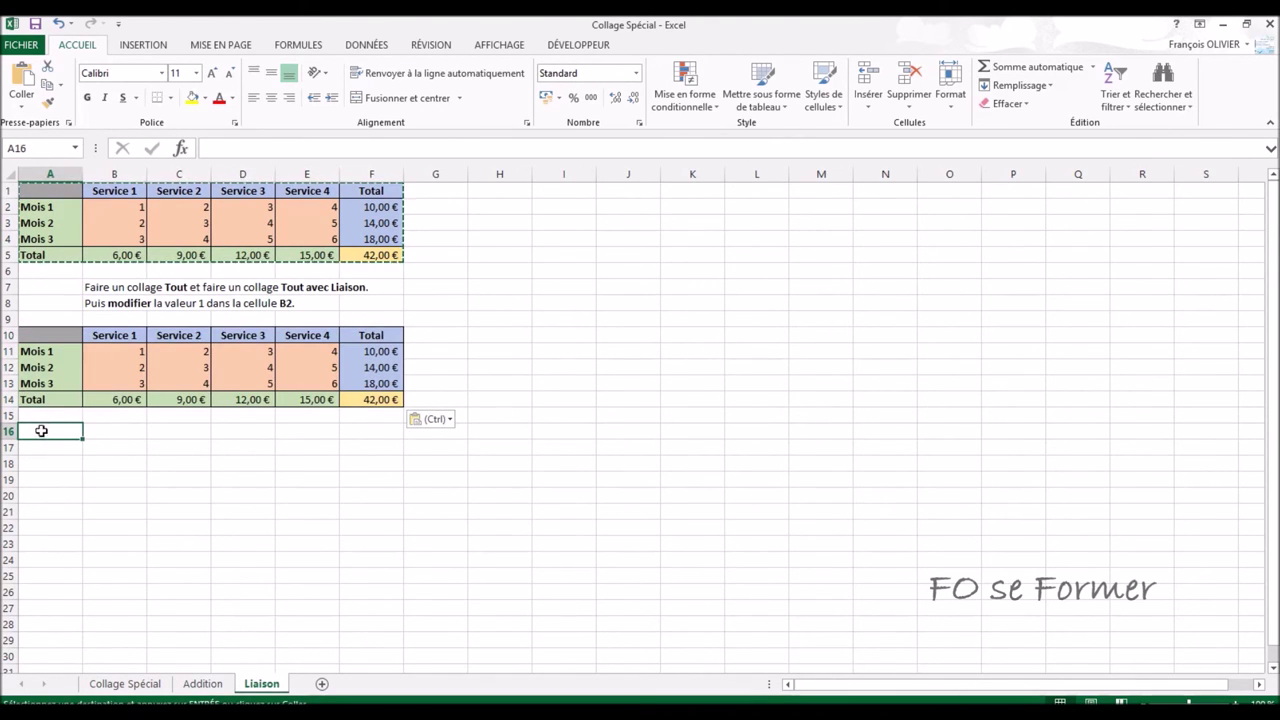
click(20, 110)
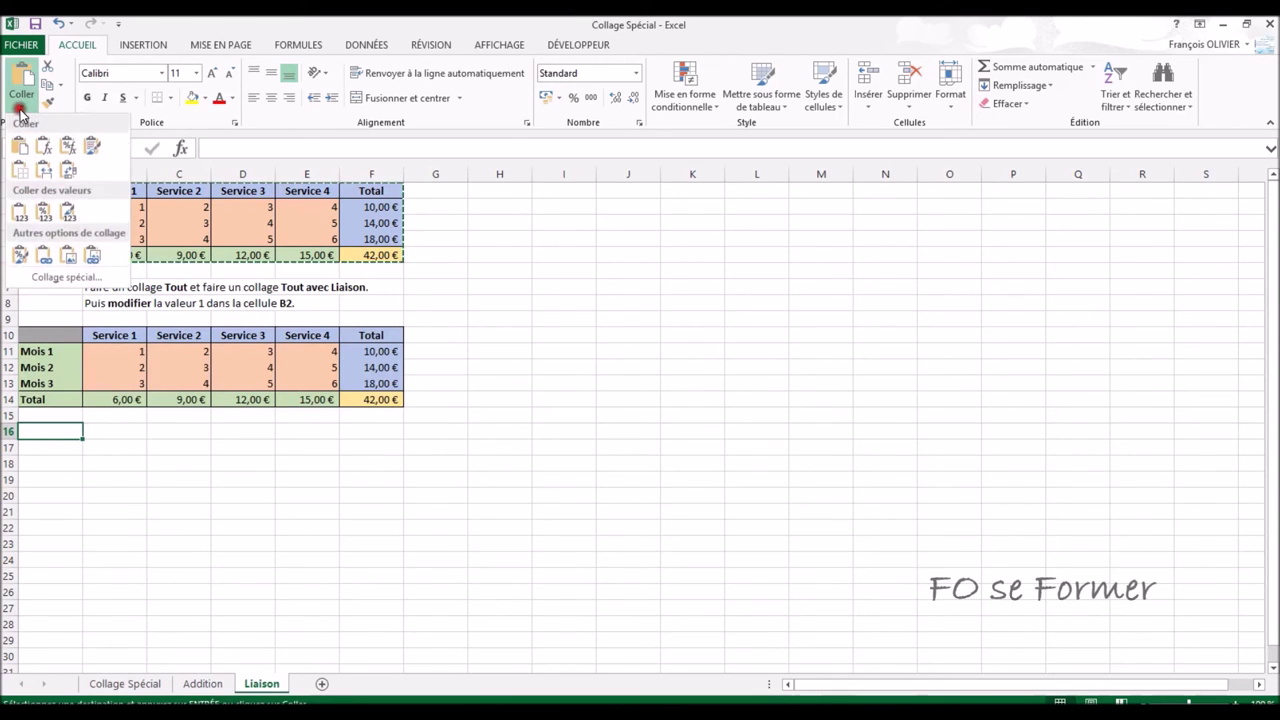
click(56, 278)
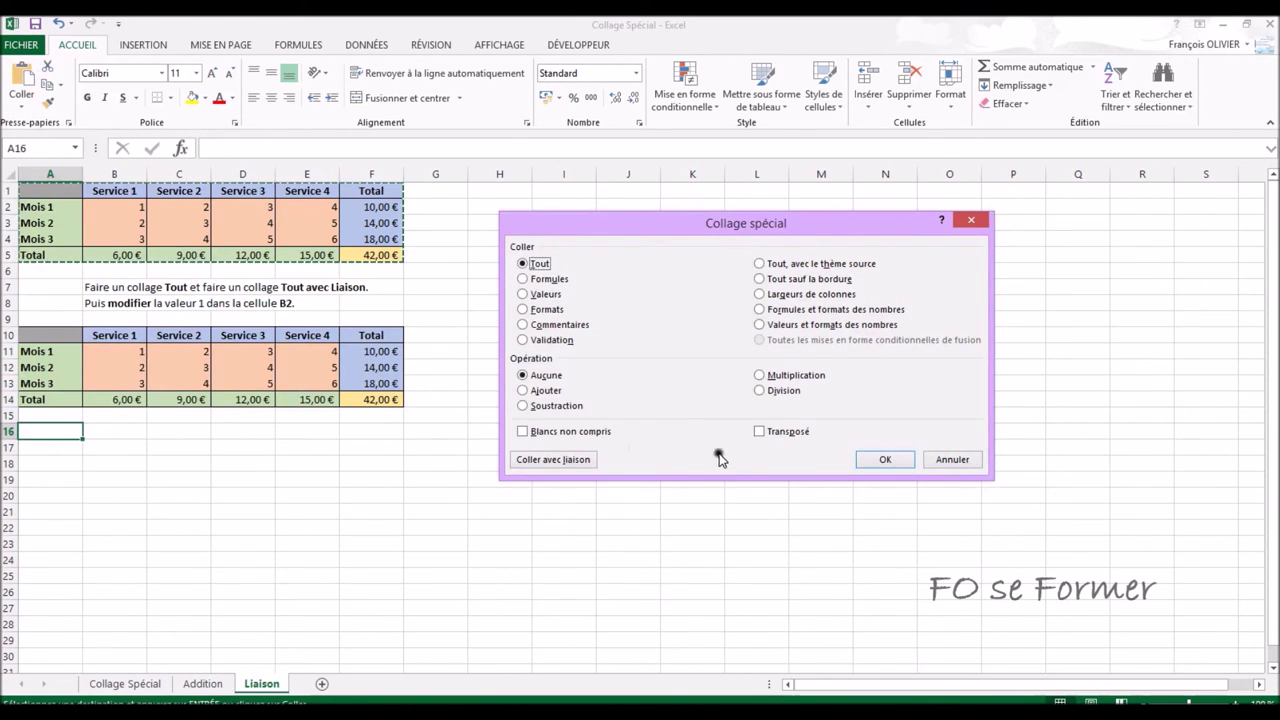
click(587, 463)
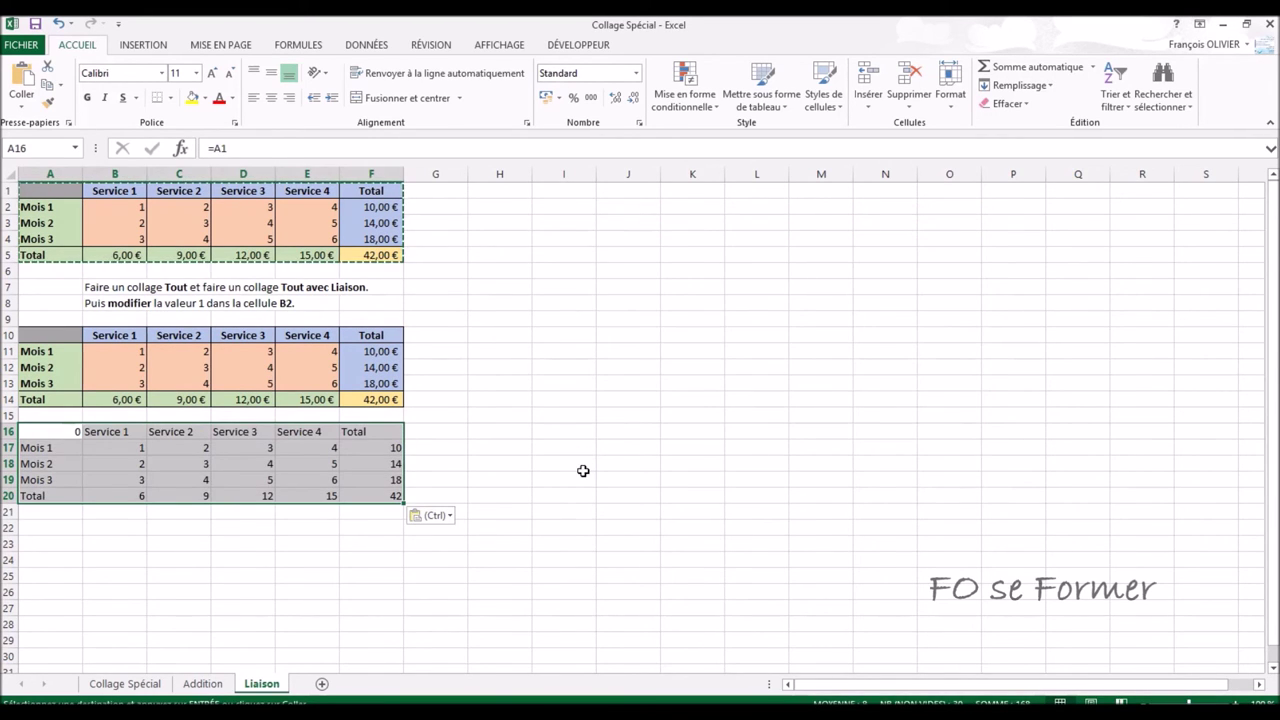
Apply the original table's formats to the linked copy at A16 via Paste Special Formats.
click(24, 110)
click(43, 283)
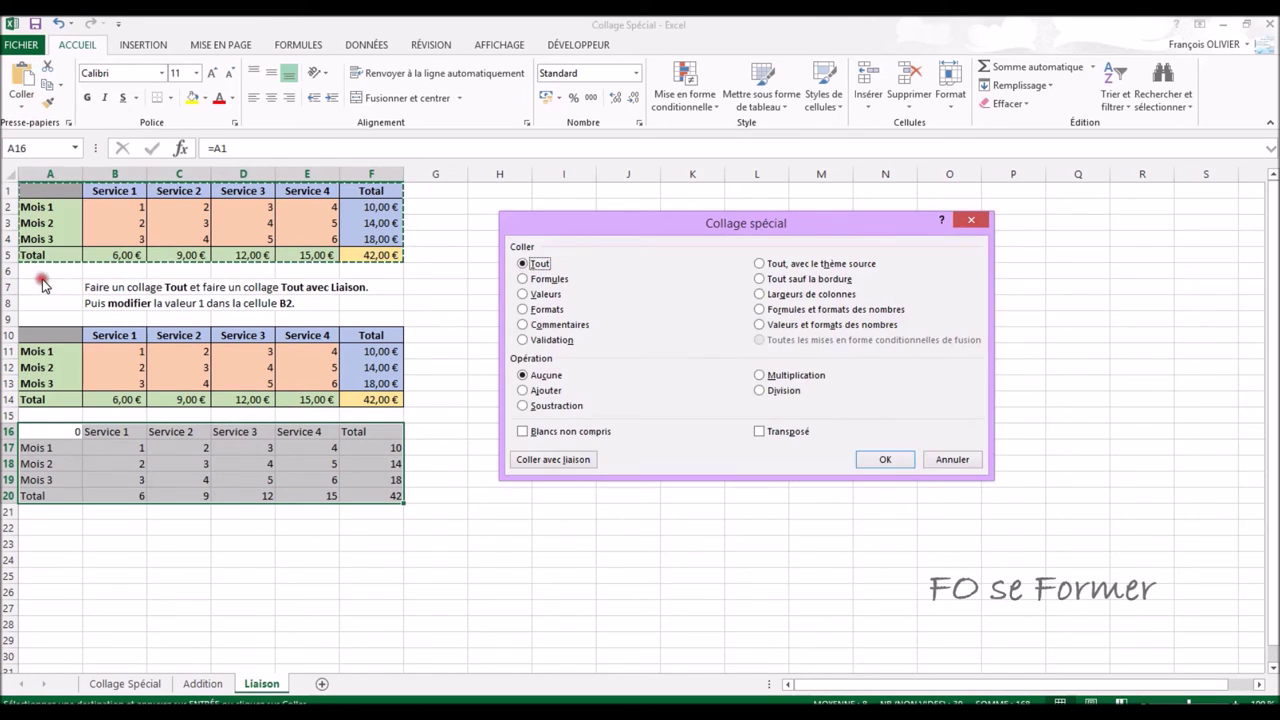
click(525, 310)
click(870, 463)
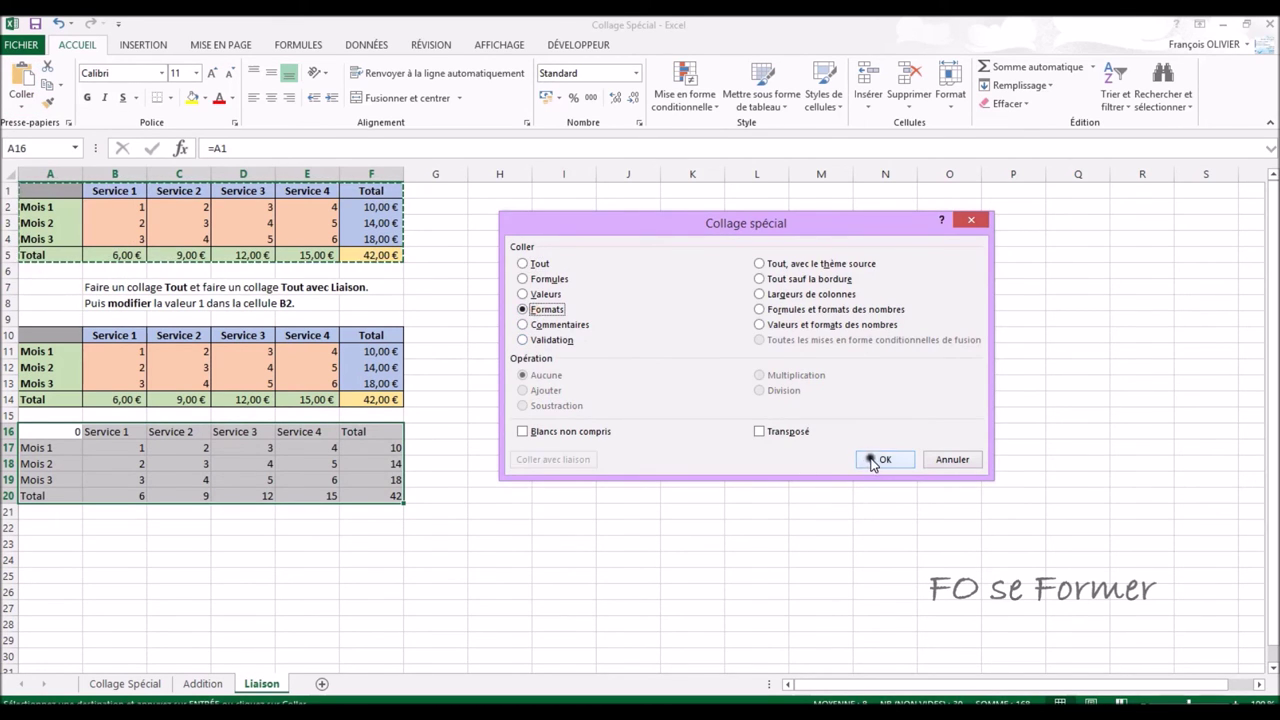
click(163, 651)
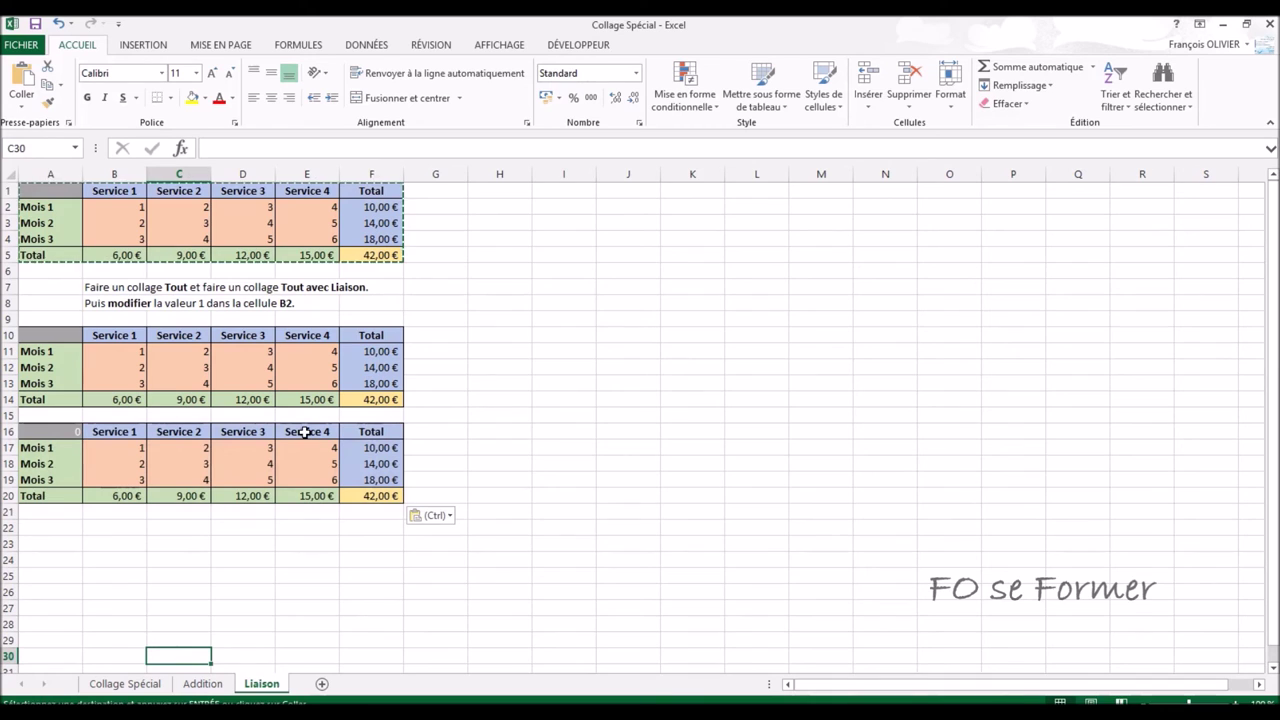
click(127, 210)
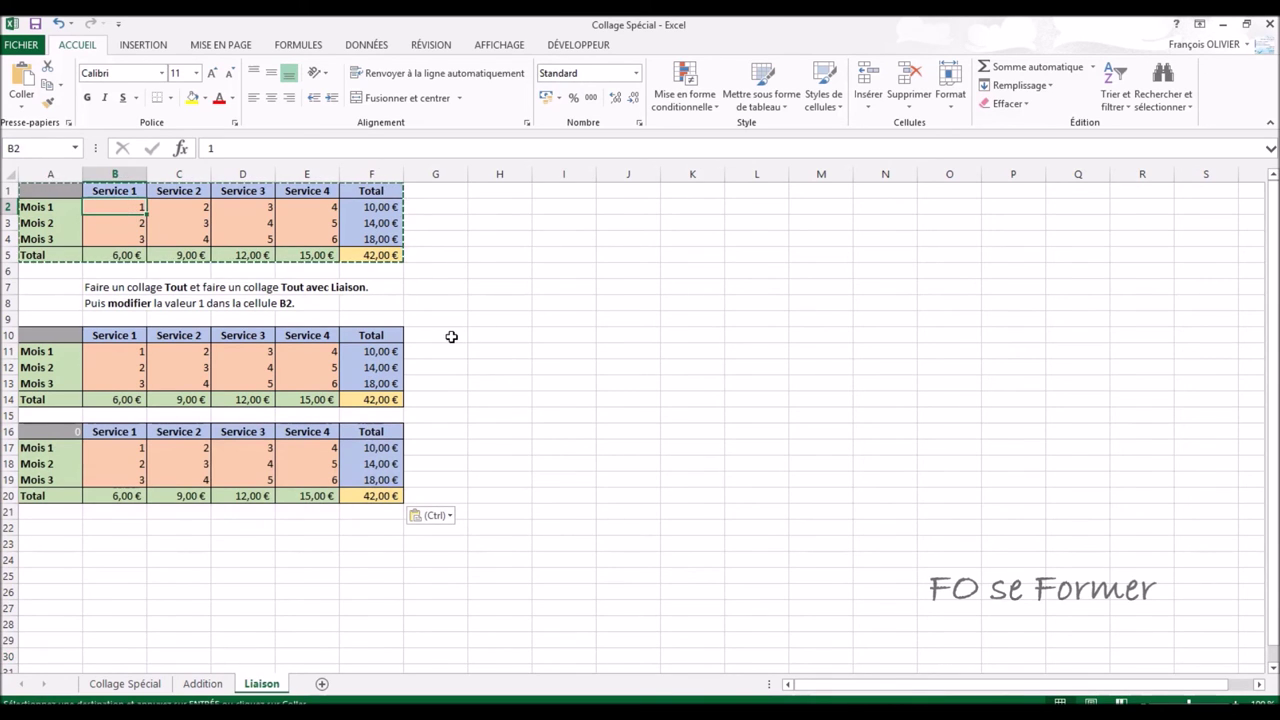
Enter 12 in B2 and compare: original and linked tables total 53,00 €, plain copy 42,00 €.
text(12)
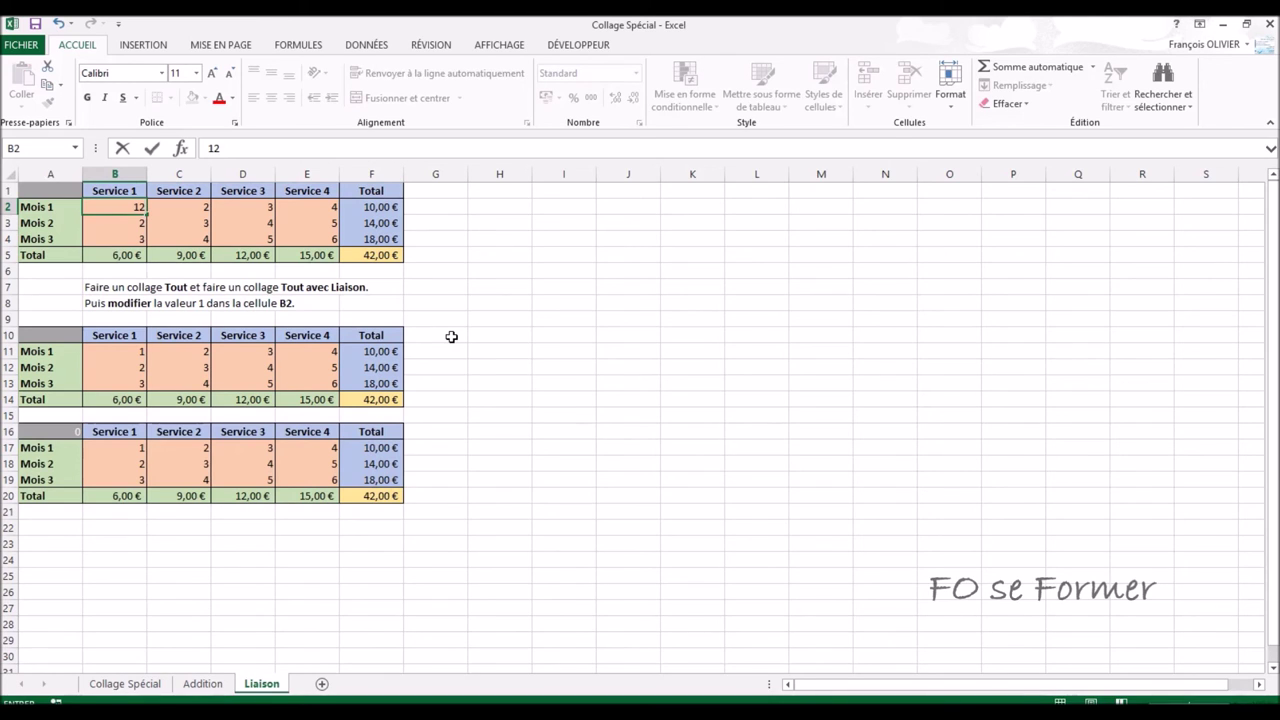
key(Return)
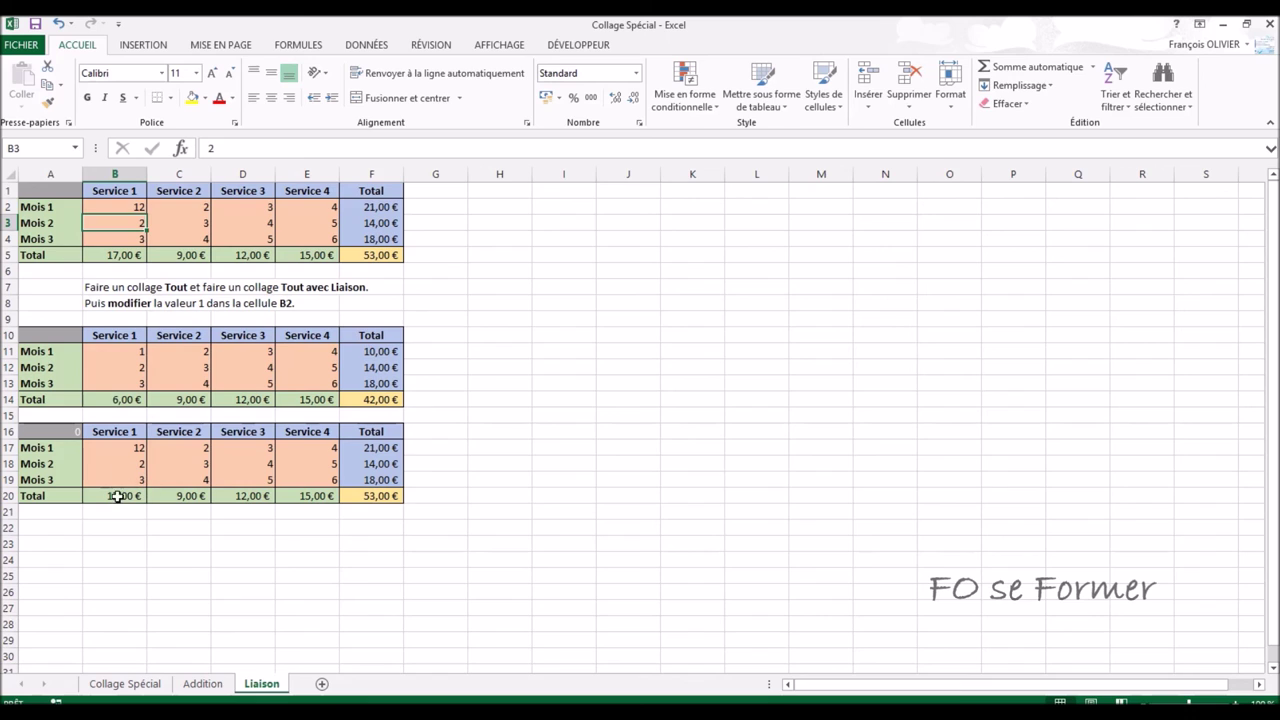
click(480, 428)
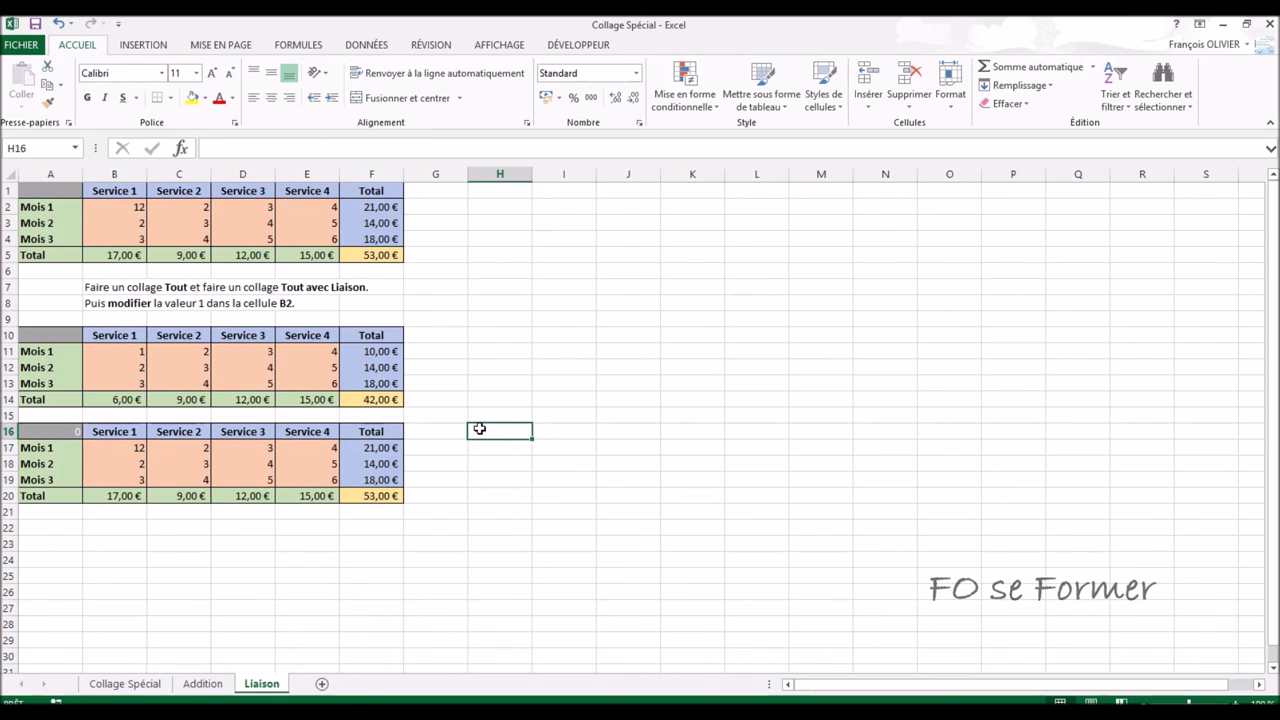